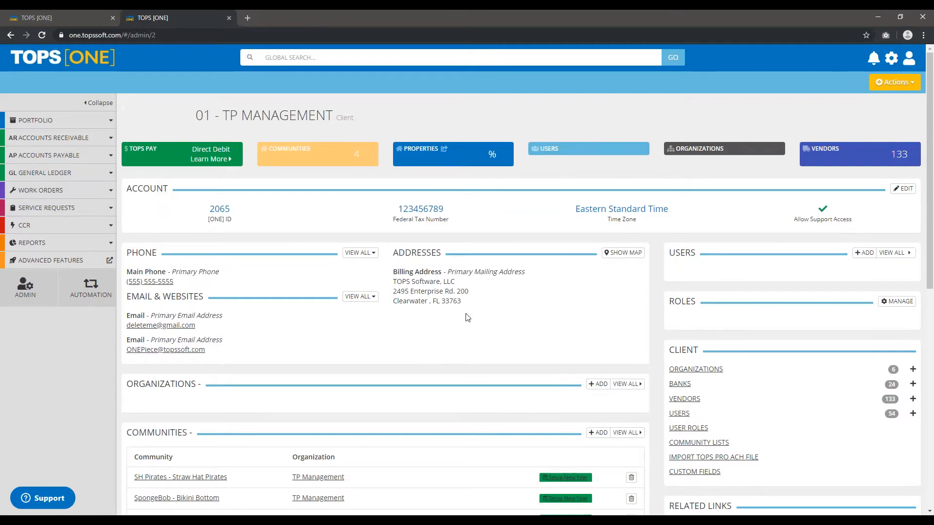
Open the full list of custom field categories from the client admin page.
scroll(453, 330, down, 5)
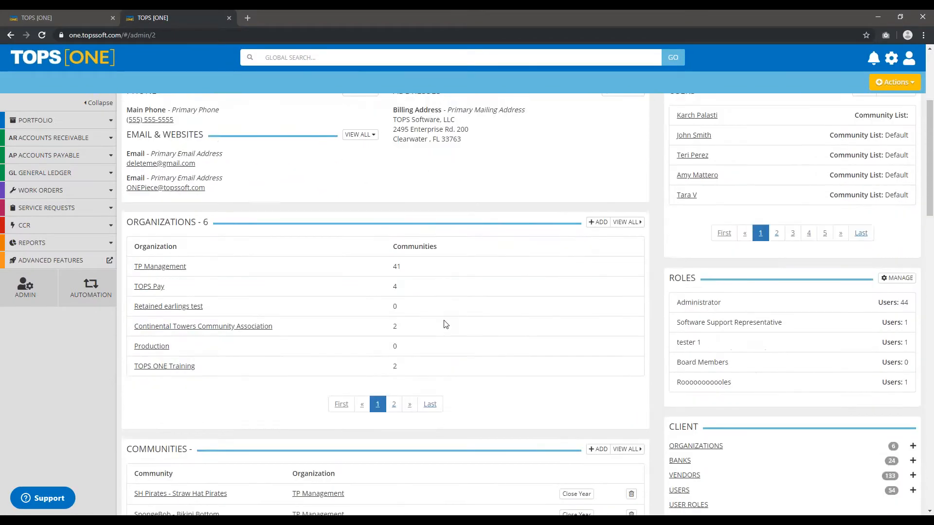
scroll(443, 325, down, 4)
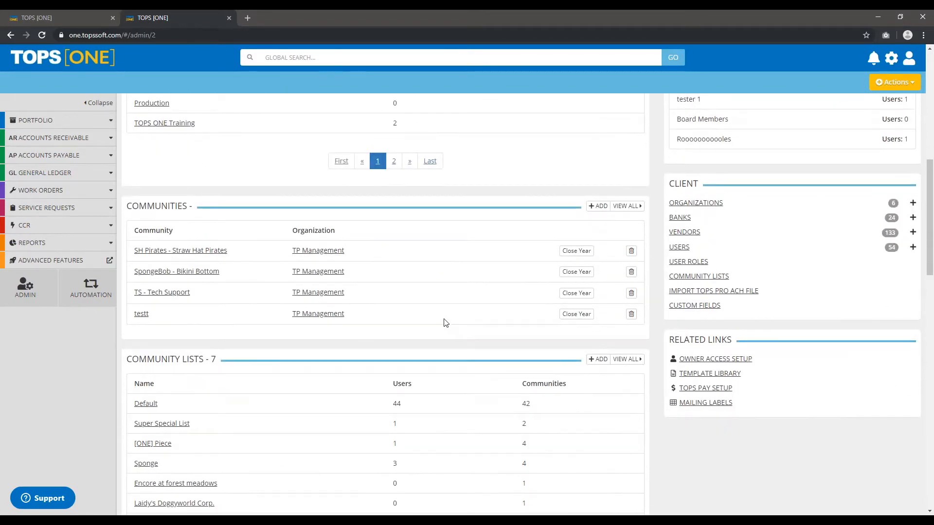
scroll(433, 325, down, 7)
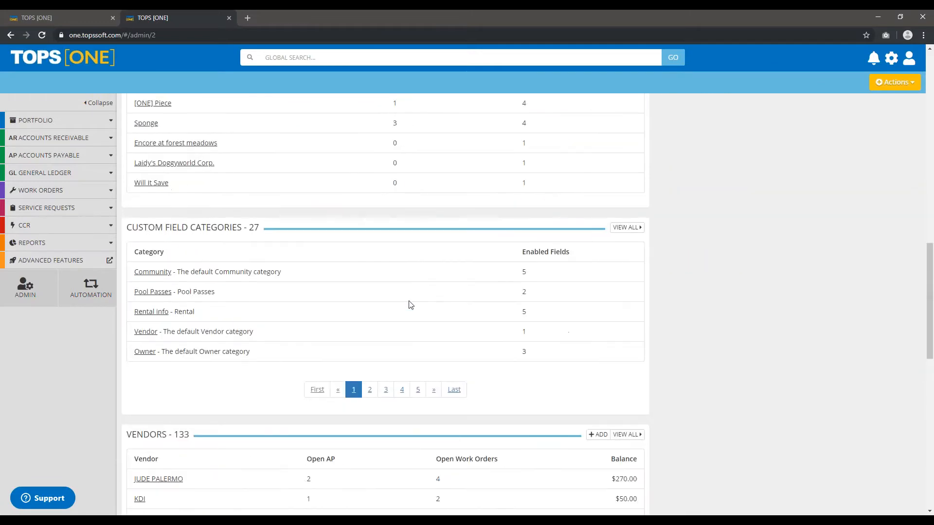
scroll(415, 296, down, 3)
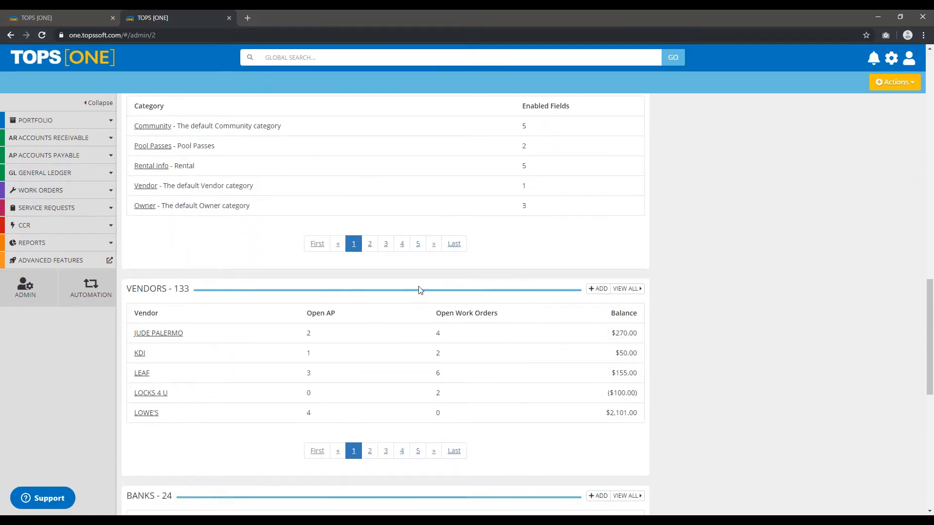
scroll(320, 286, down, 5)
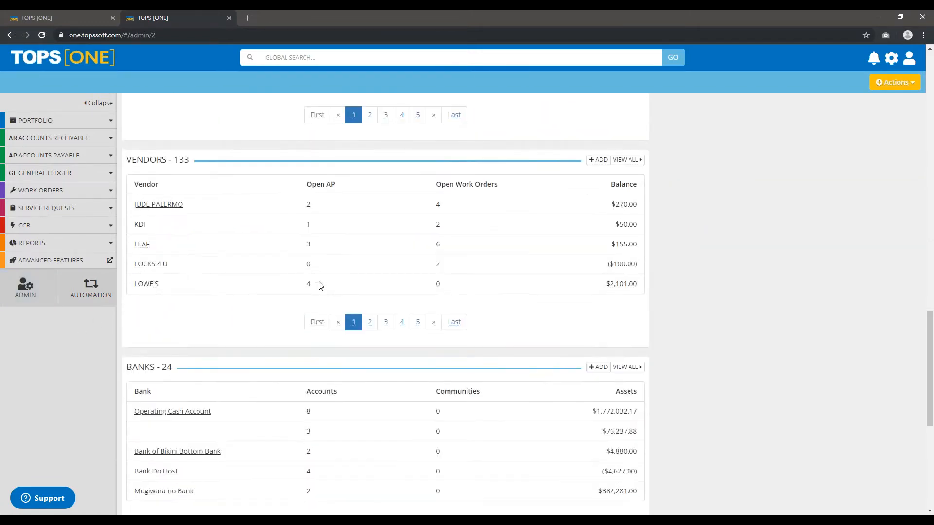
scroll(360, 214, down, 1)
scroll(361, 214, up, 9)
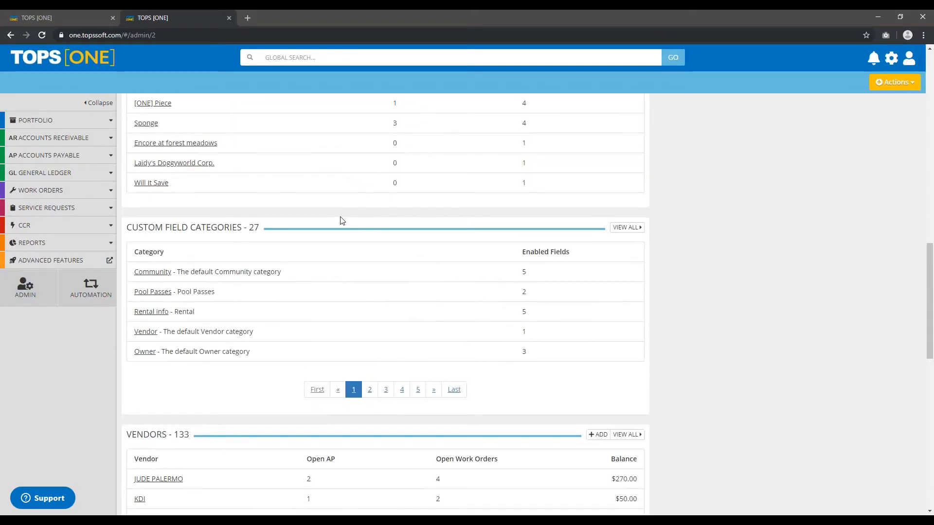
drag(126, 235, 259, 235)
click(258, 229)
click(626, 229)
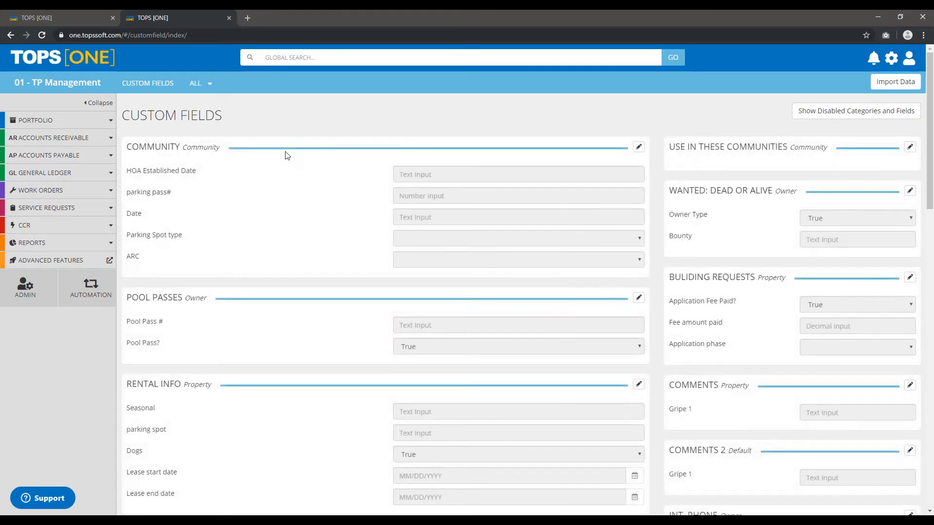
Add a category to the main body of the custom fields, named with the author's first name in possessive form plus "On The Fly Letter".
scroll(382, 259, down, 15)
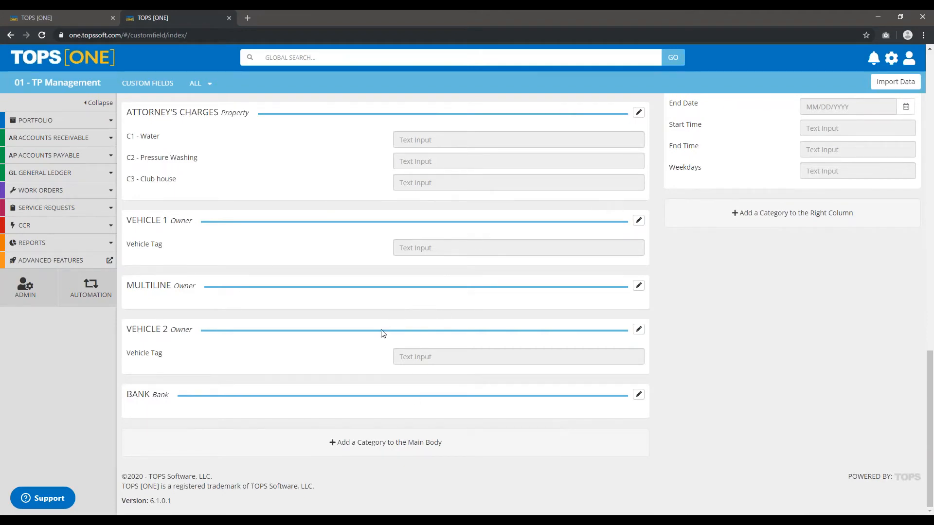
scroll(383, 334, up, 15)
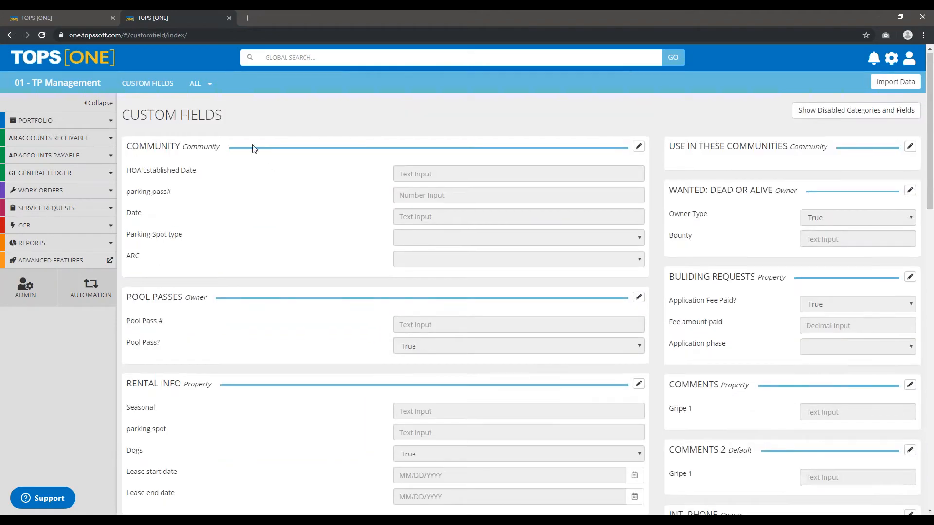
scroll(254, 147, down, 15)
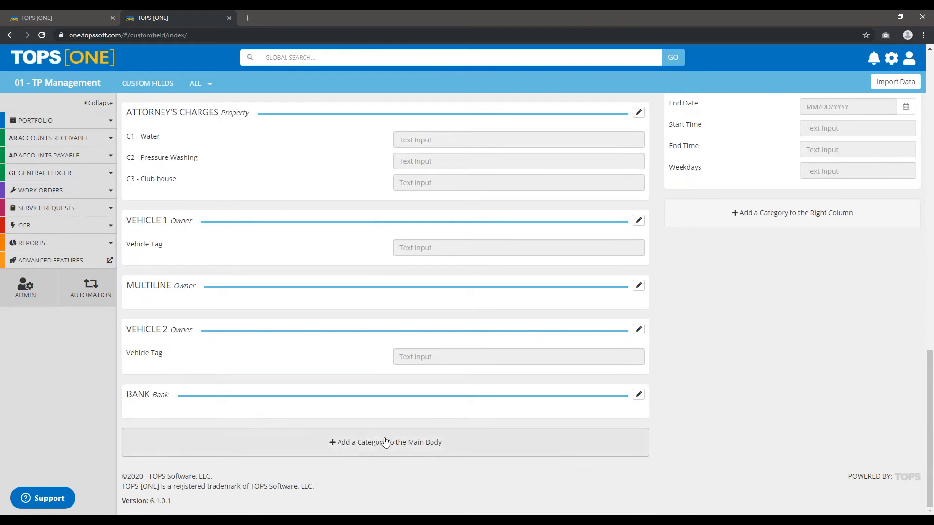
click(361, 446)
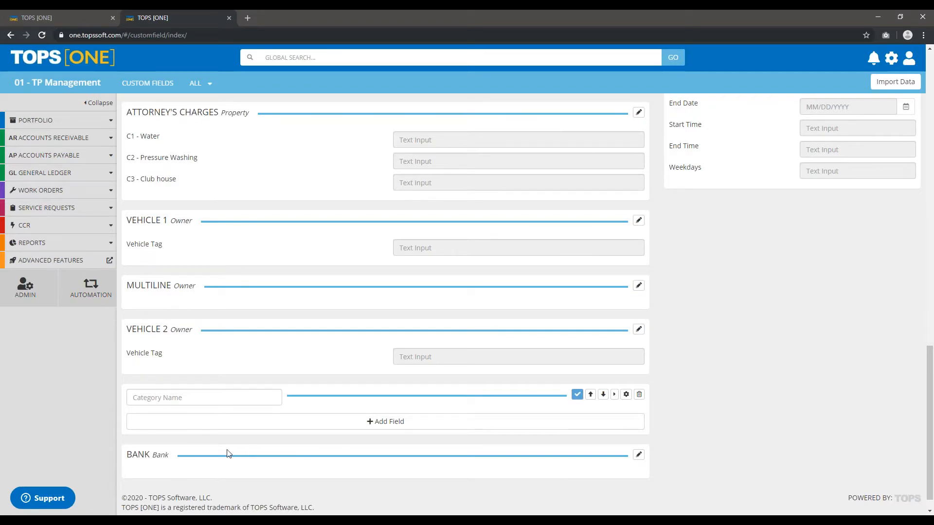
click(219, 400)
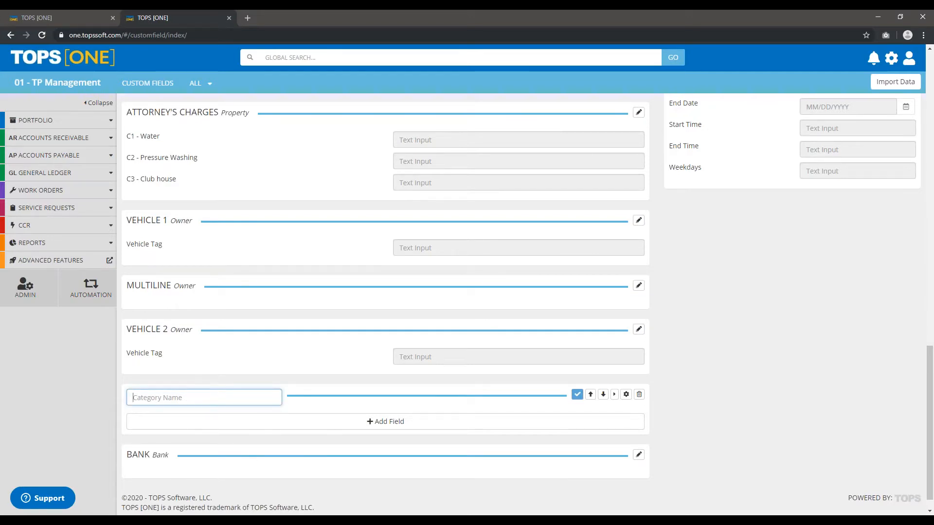
text(David's On The Fly Letter)
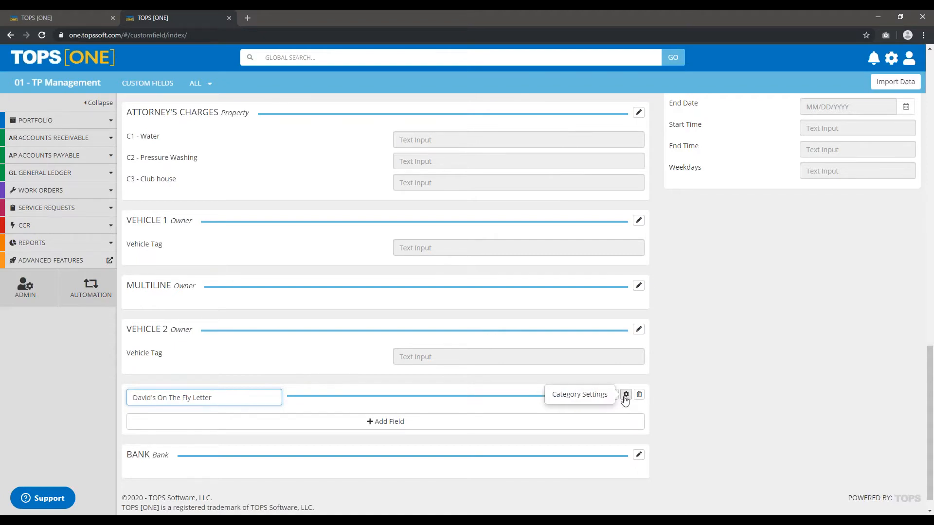
In the new category's settings, enter its title as the description and set the availability to Community.
click(626, 395)
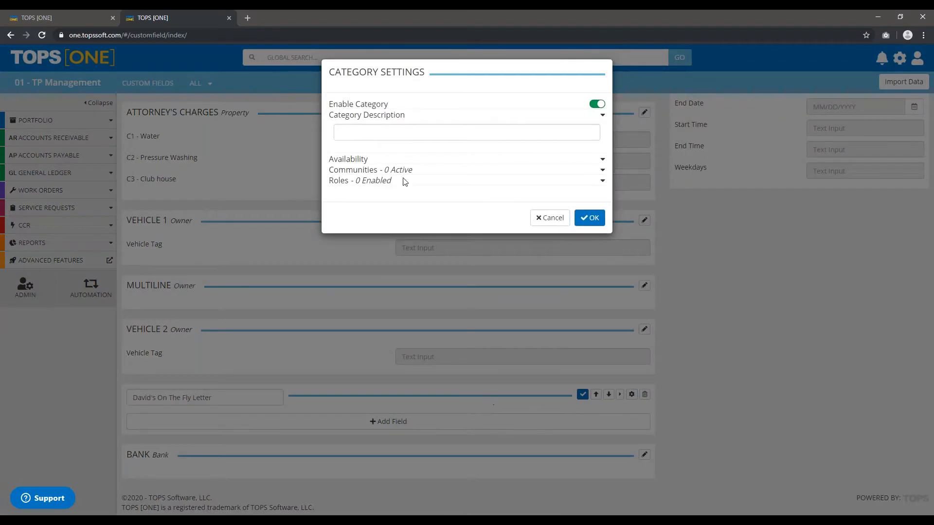
click(371, 132)
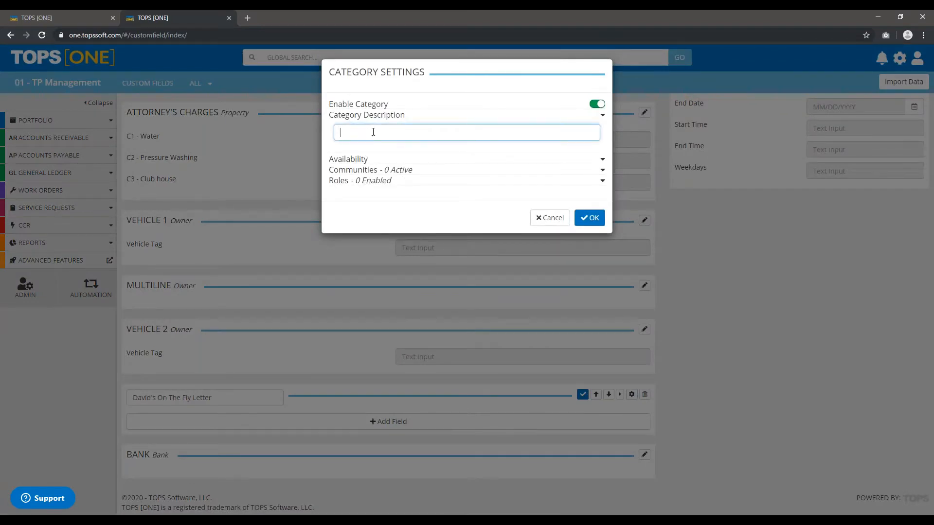
text(David's On The Fly Letter)
click(359, 159)
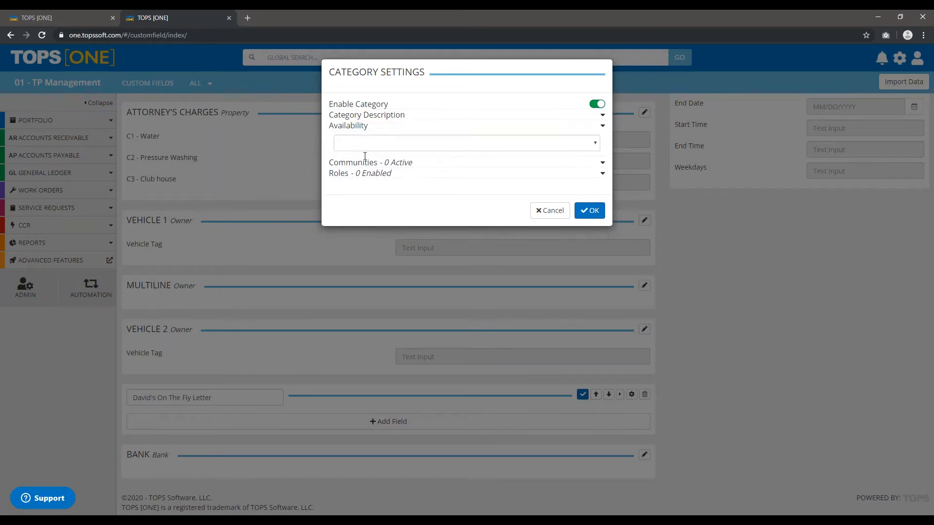
click(371, 147)
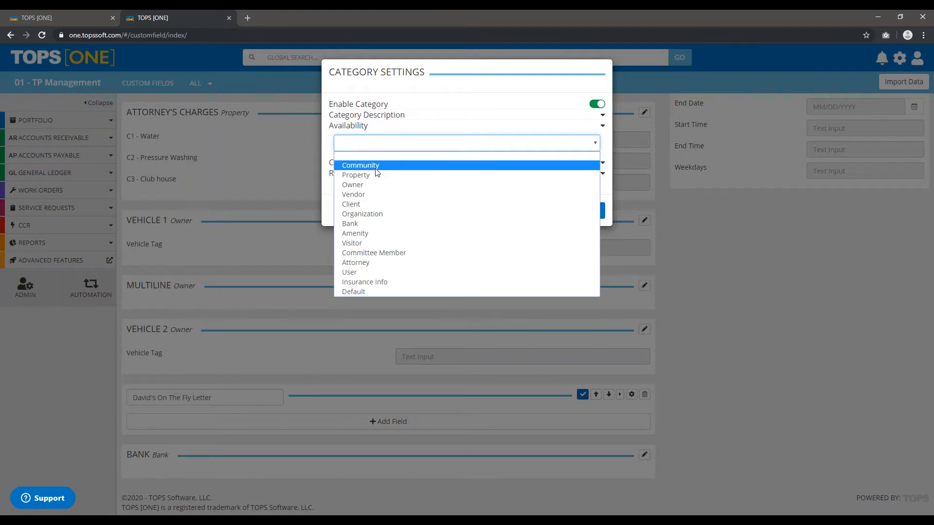
click(375, 168)
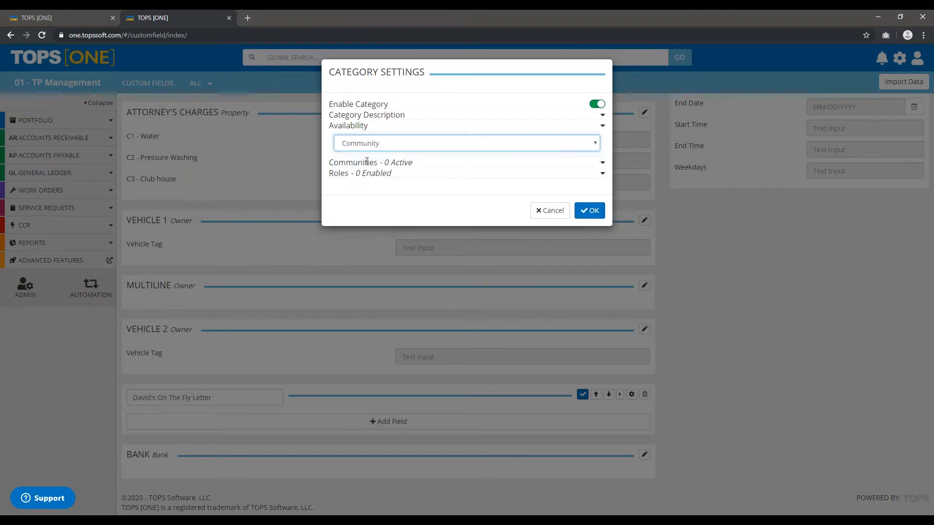
Activate the category for the "SpongeBob - Bikini Bottom" community and accept the category settings.
click(401, 164)
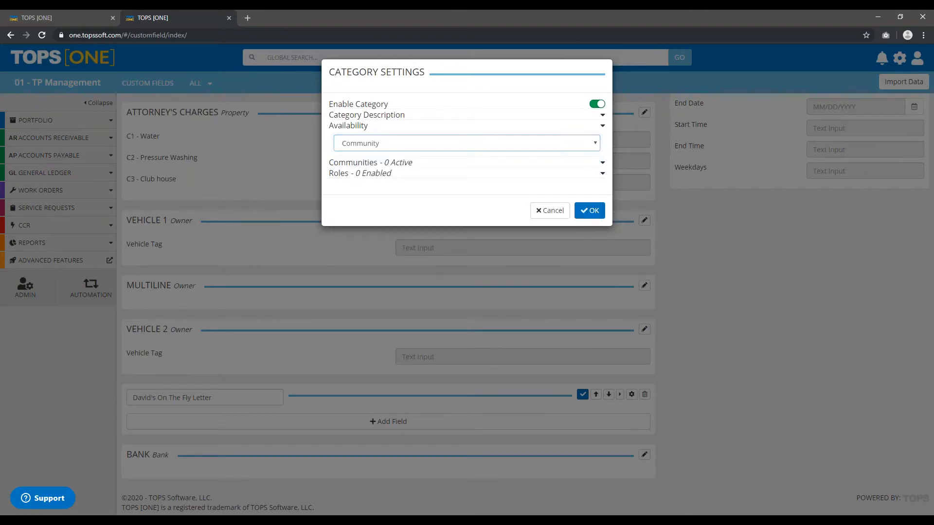
scroll(417, 263, down, 9)
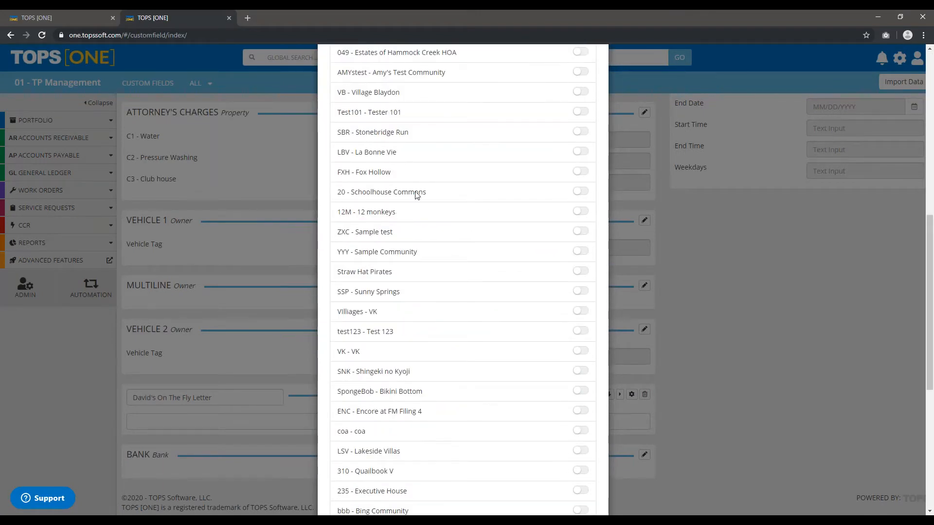
scroll(403, 219, up, 1)
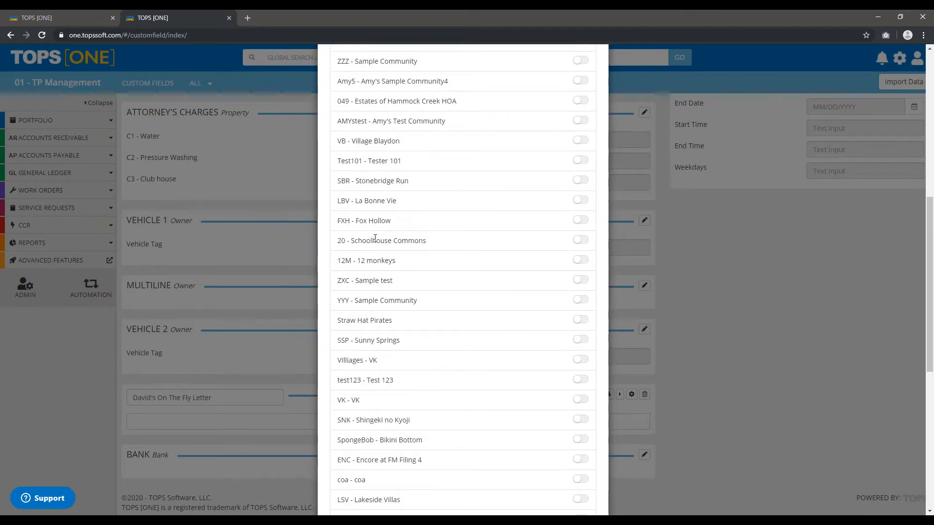
click(581, 440)
scroll(444, 307, down, 8)
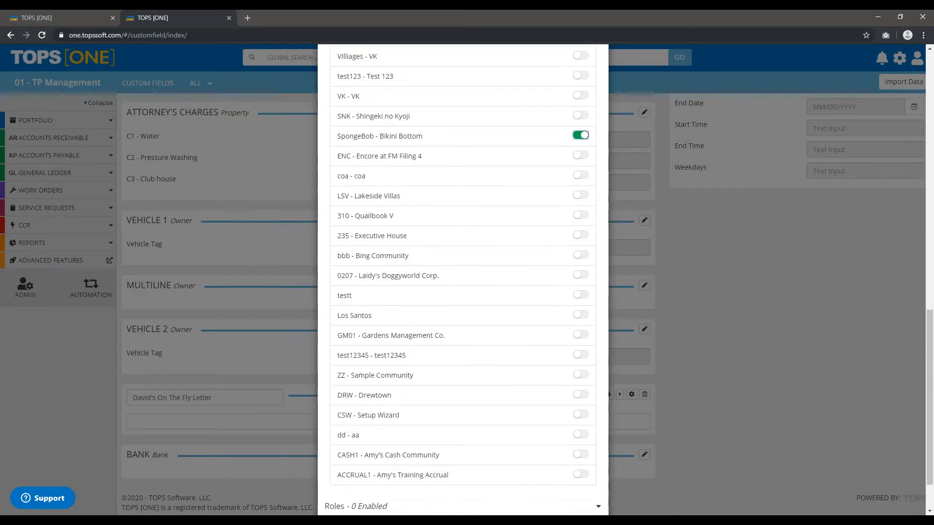
click(587, 486)
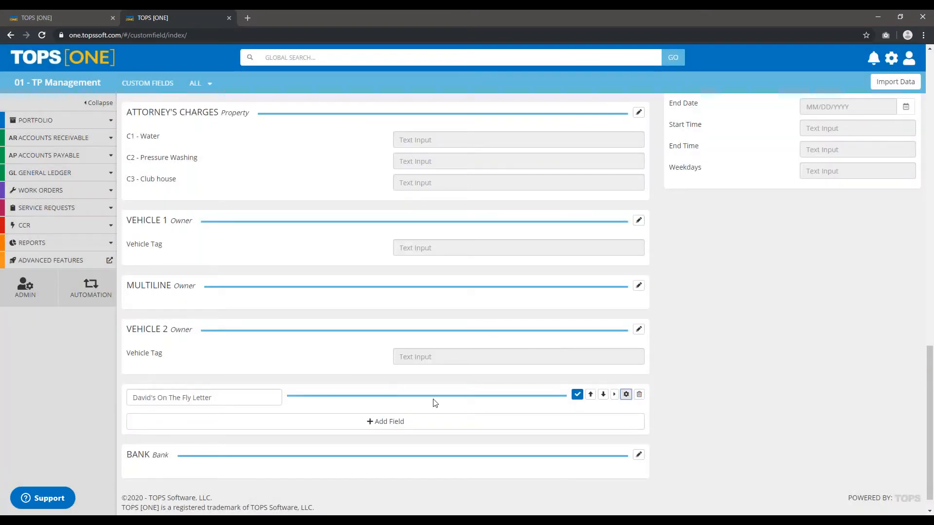
Enable the Administrator role in the "On The Fly Letter" category's settings and save the category.
click(626, 394)
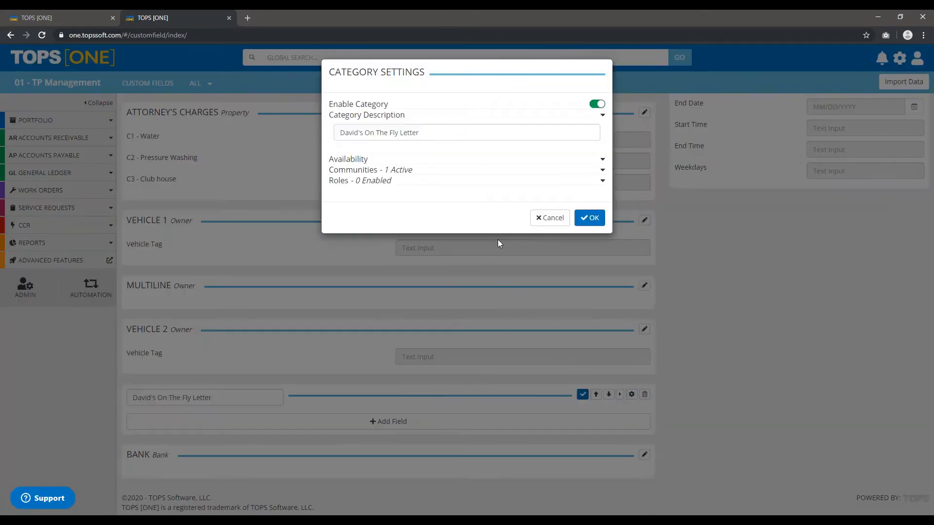
click(350, 159)
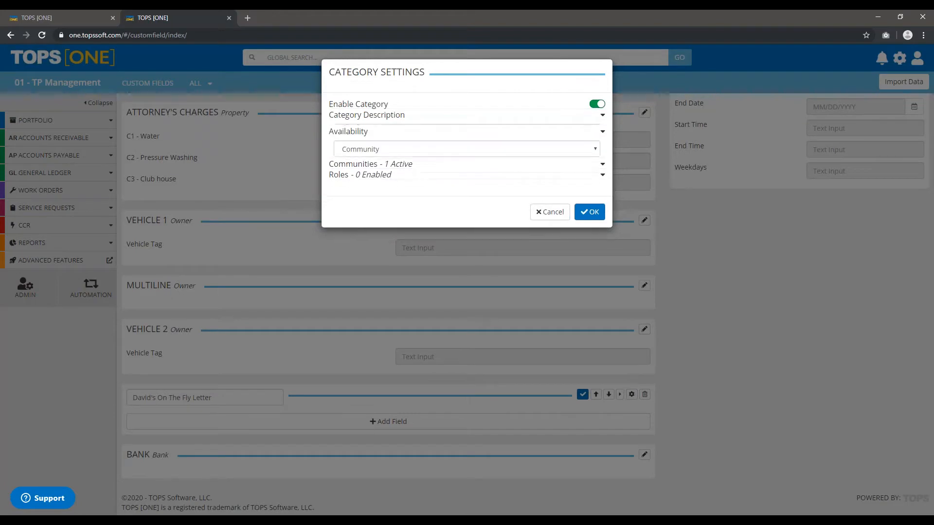
click(369, 164)
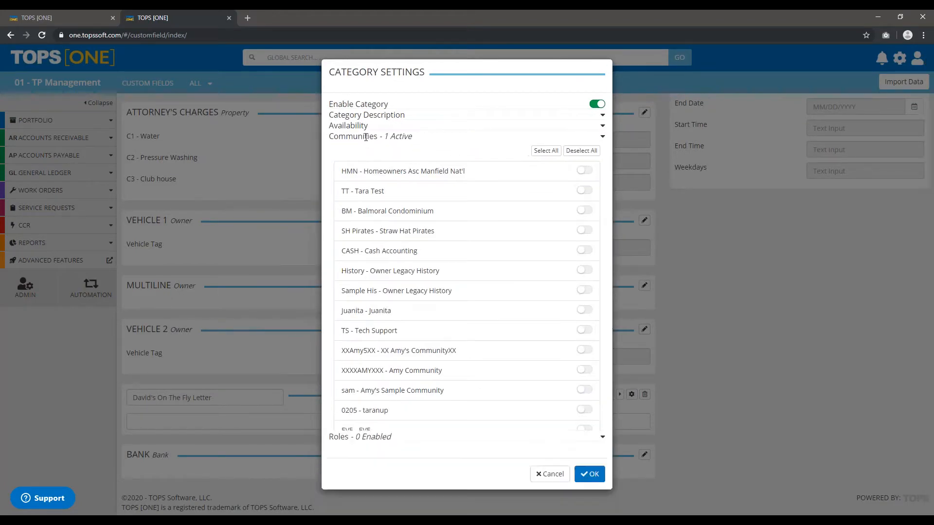
click(366, 137)
click(351, 148)
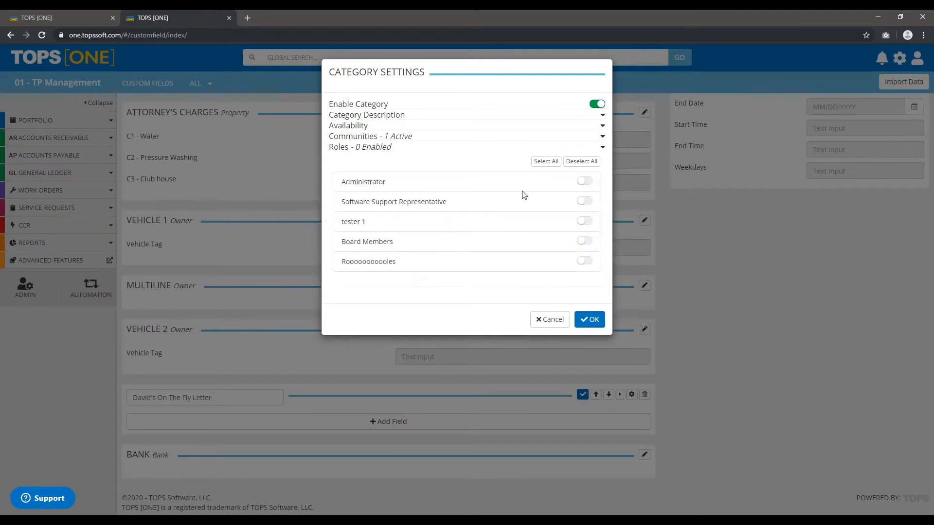
click(585, 181)
click(586, 321)
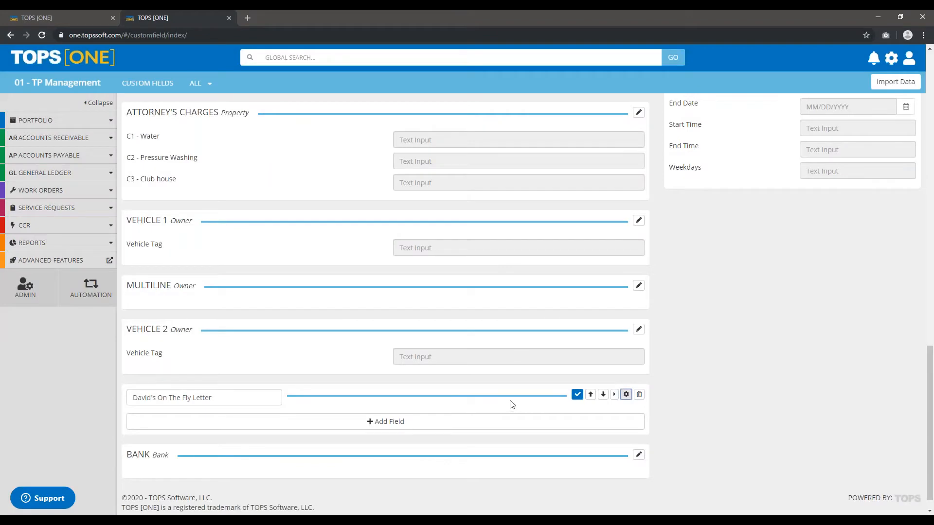
scroll(469, 357, down, 1)
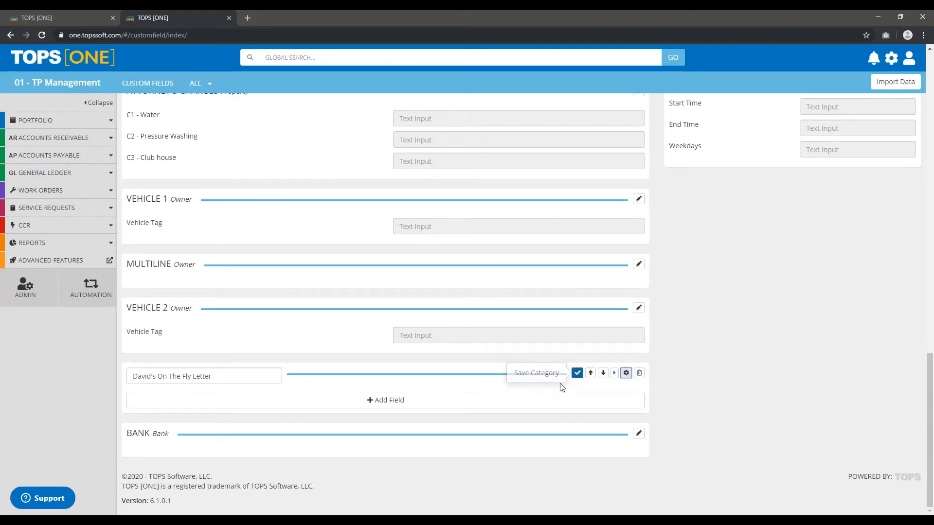
click(577, 372)
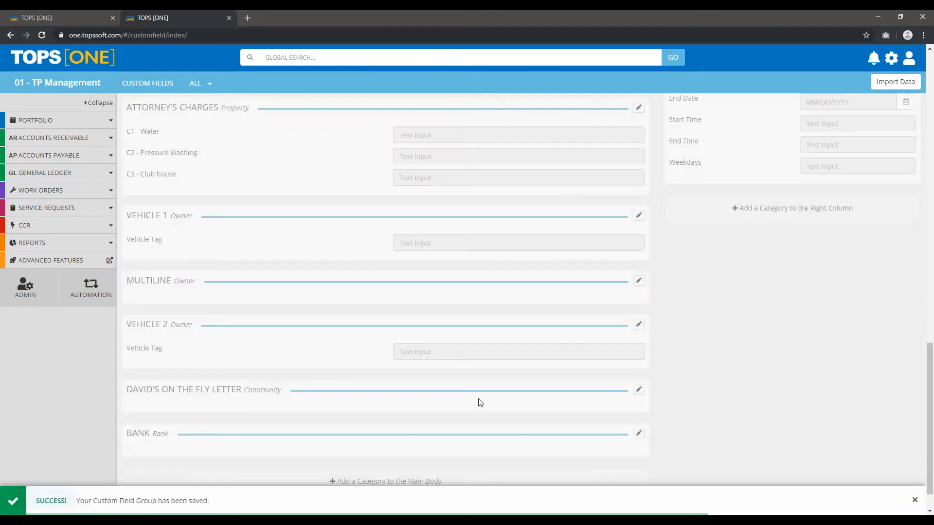
Add a custom field named "Message Body" with field type Multi Line to the "On The Fly Letter" category and save the category.
click(637, 391)
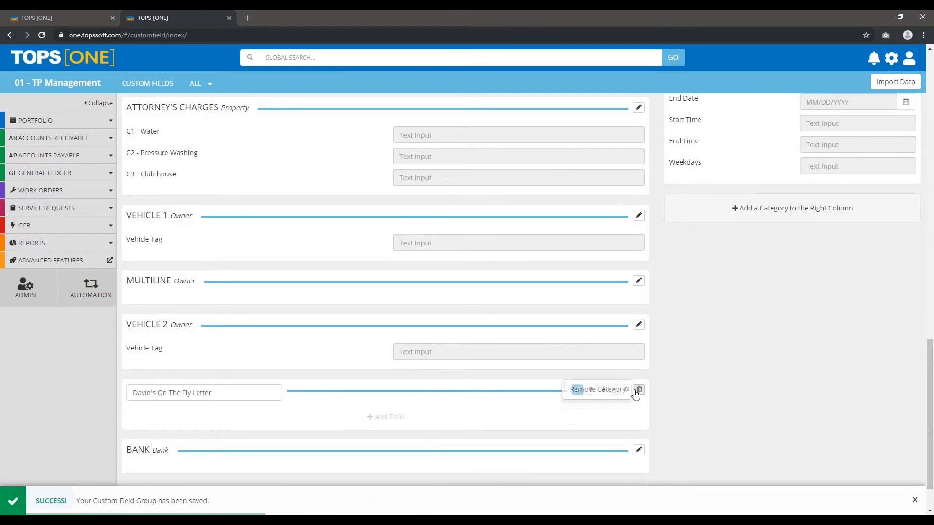
scroll(181, 373, down, 1)
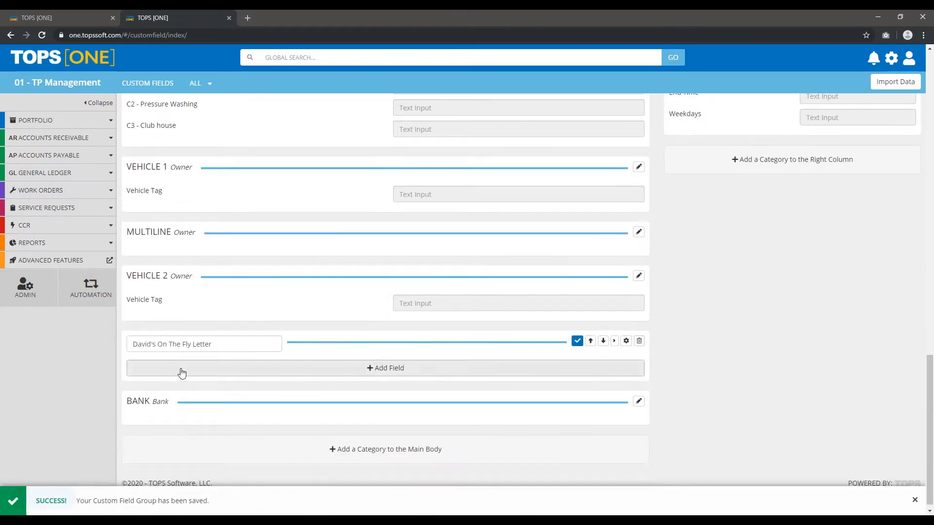
click(380, 374)
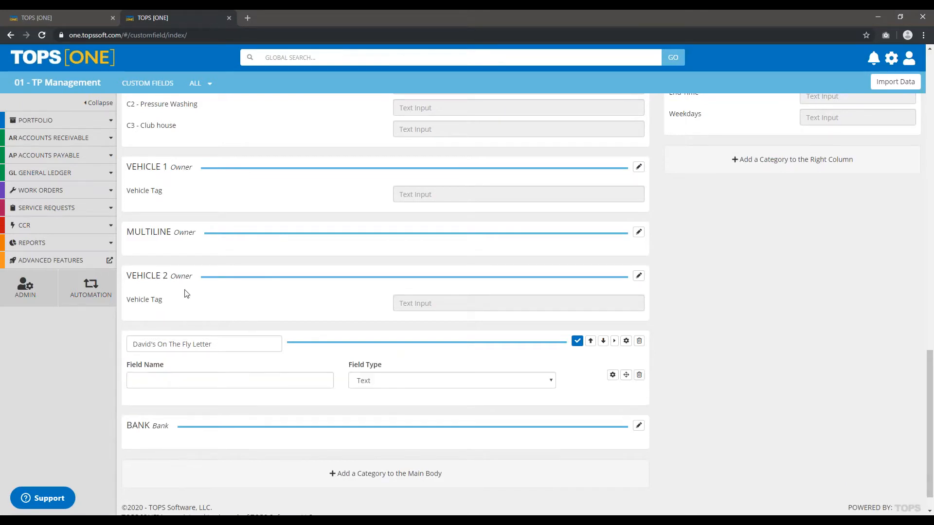
click(201, 376)
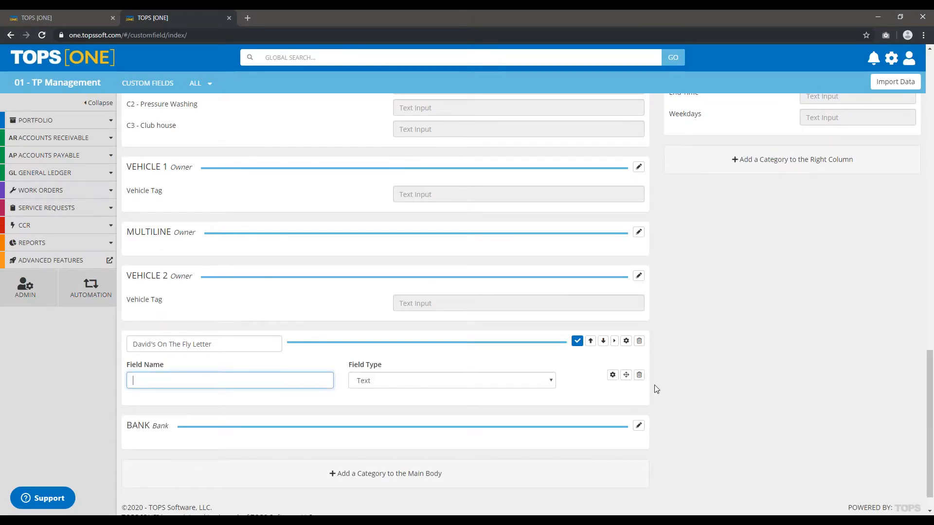
text(Message Body)
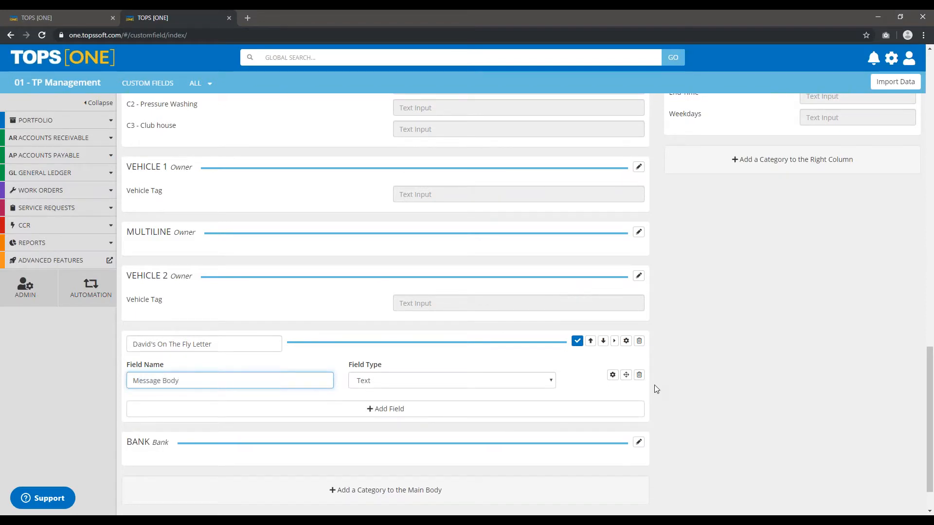
click(376, 384)
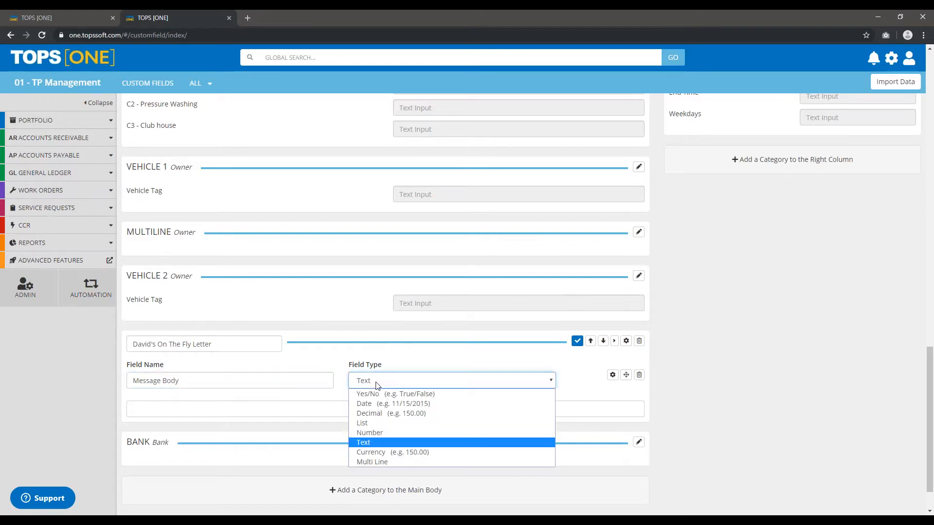
click(391, 464)
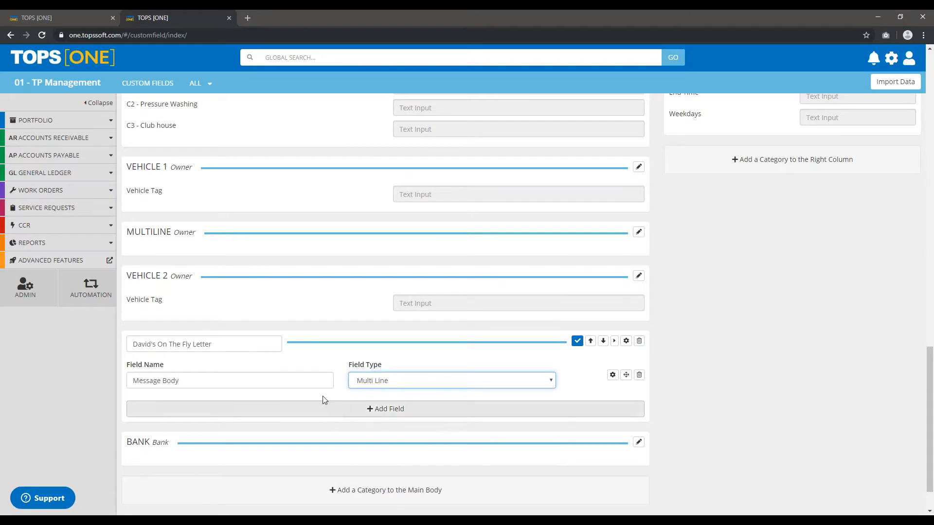
click(577, 342)
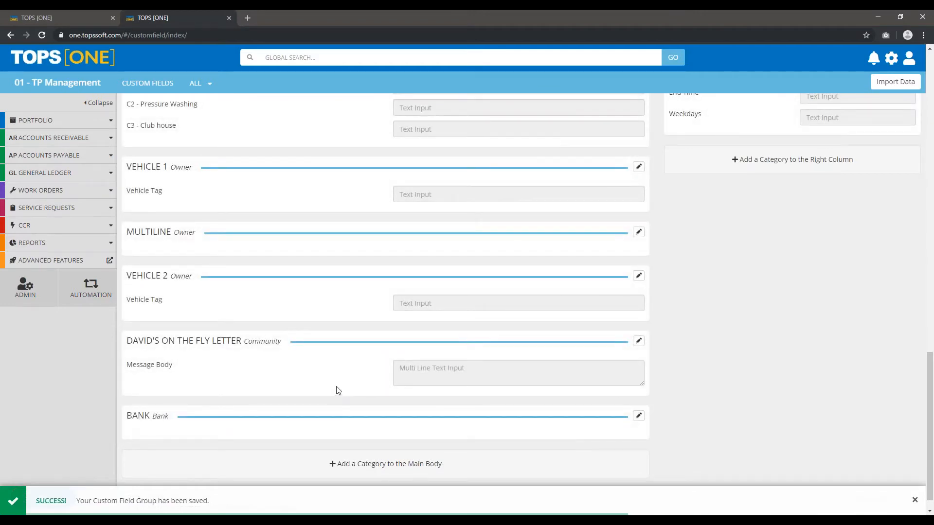
Open the profile of the "SpongeBob - Bikini Bottom" community.
click(90, 120)
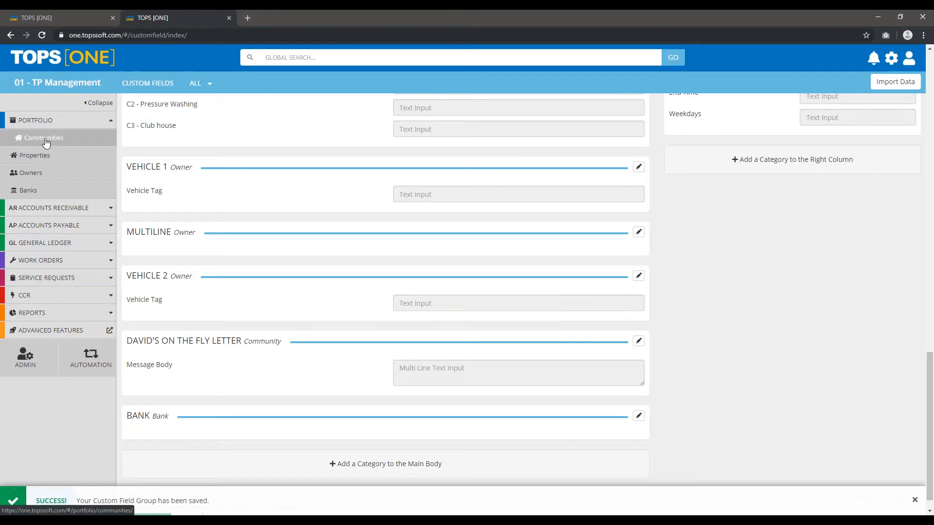
click(45, 139)
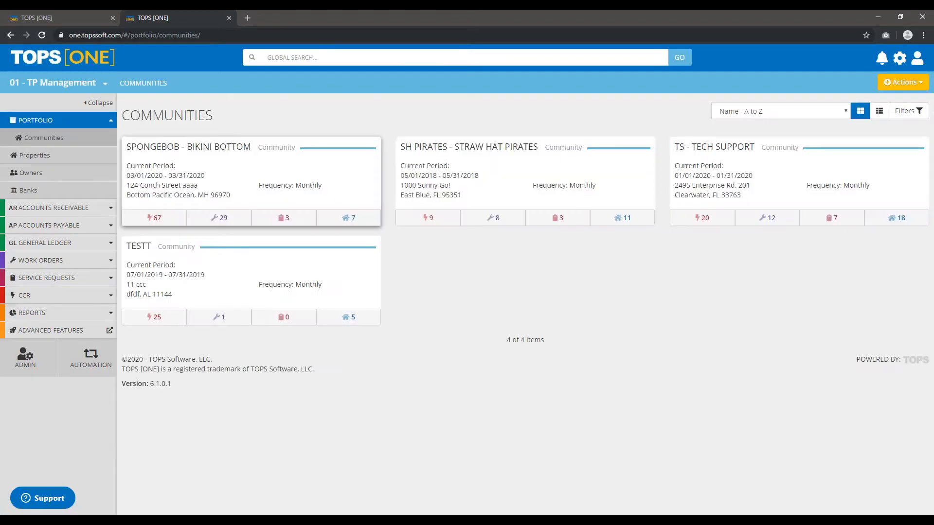
click(192, 154)
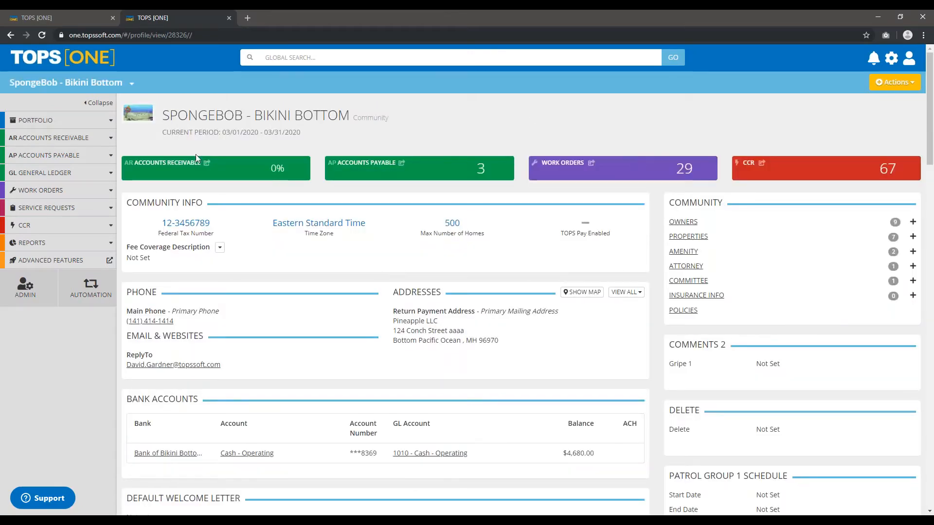
Examine the "On The Fly Letter" category and its Message Body field on the community profile.
scroll(216, 179, down, 10)
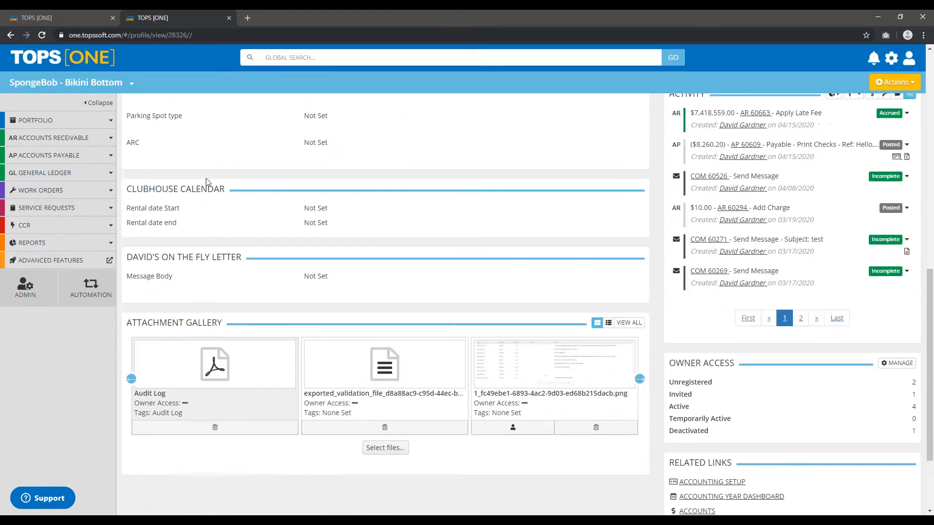
scroll(248, 205, up, 7)
scroll(249, 205, down, 5)
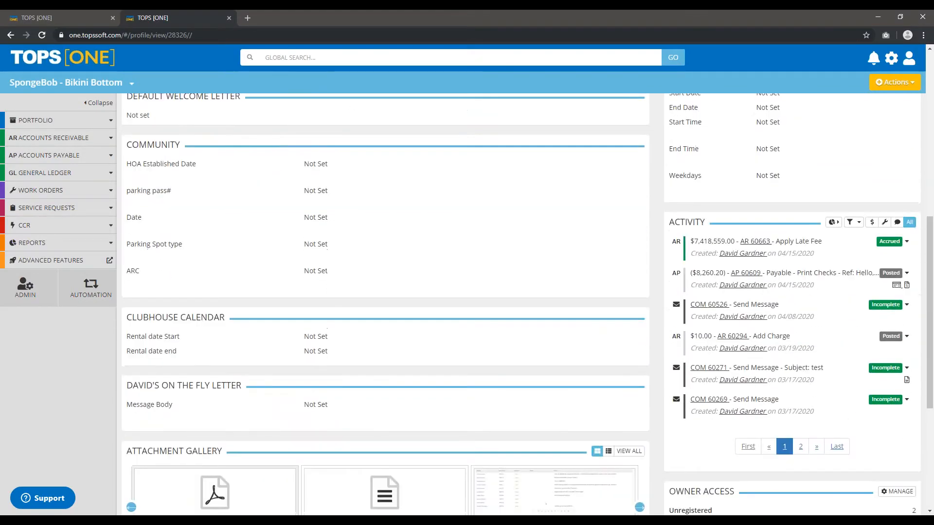
drag(127, 335, 243, 341)
click(209, 340)
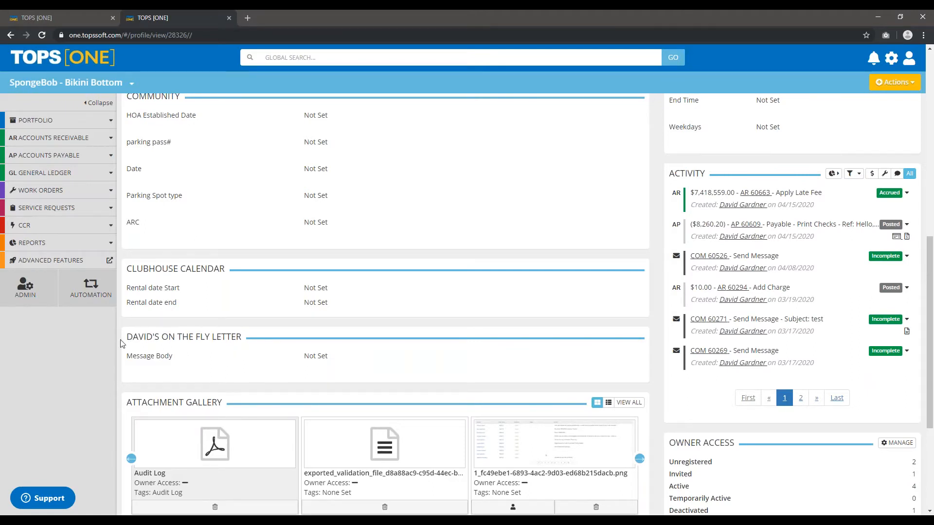
drag(127, 336, 181, 351)
click(181, 352)
drag(125, 357, 182, 365)
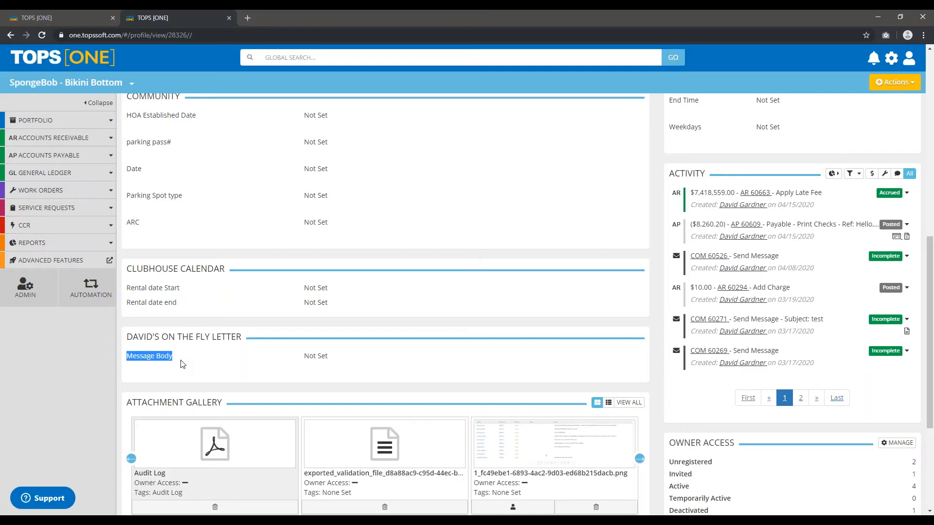
click(182, 364)
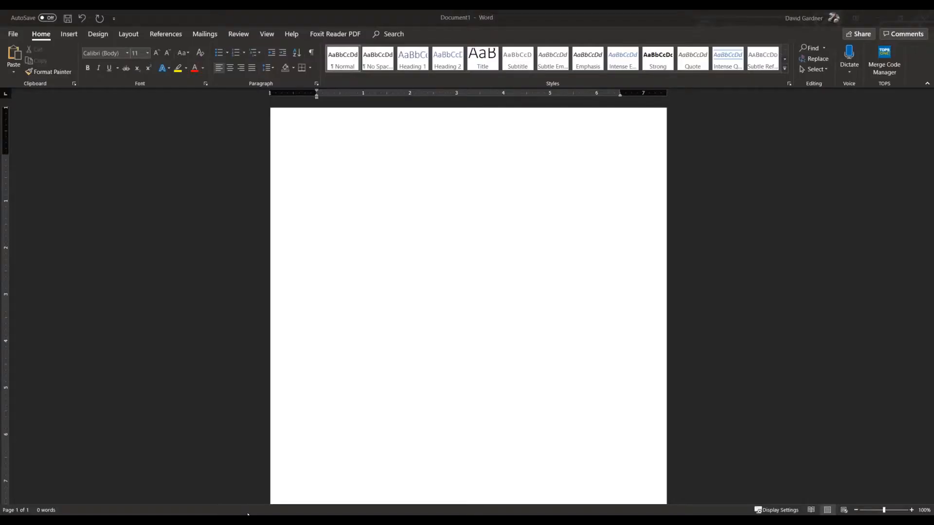
Switch to the blank Word document, insert a Simple Text Box and delete its placeholder text.
click(360, 170)
click(344, 180)
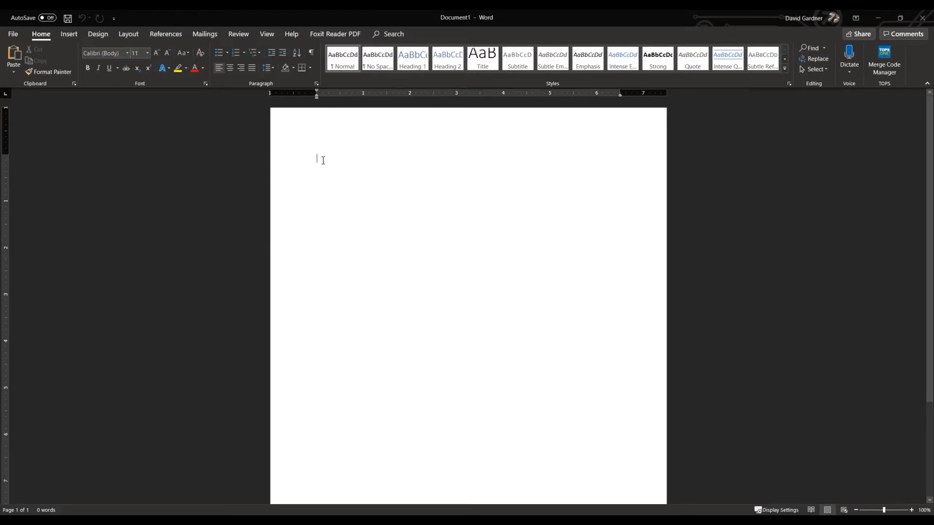
click(72, 36)
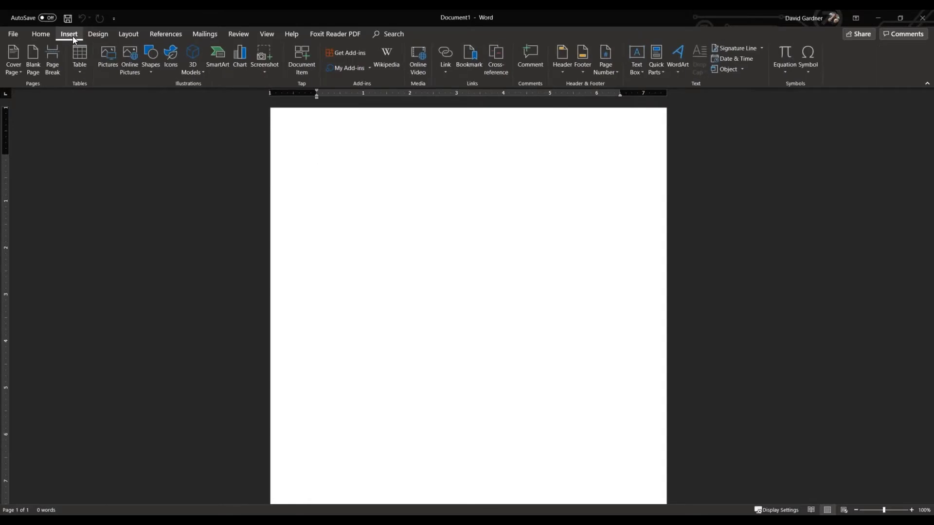
click(638, 61)
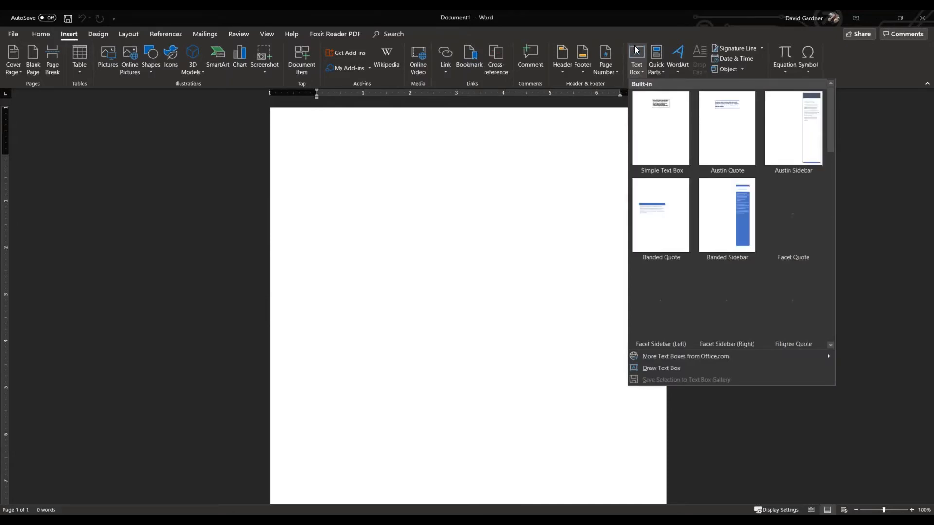
click(658, 127)
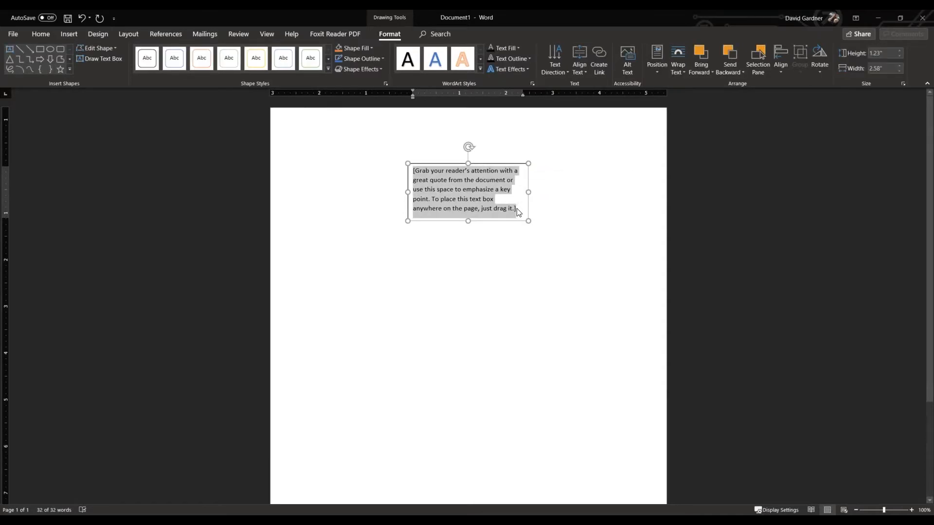
key(Delete)
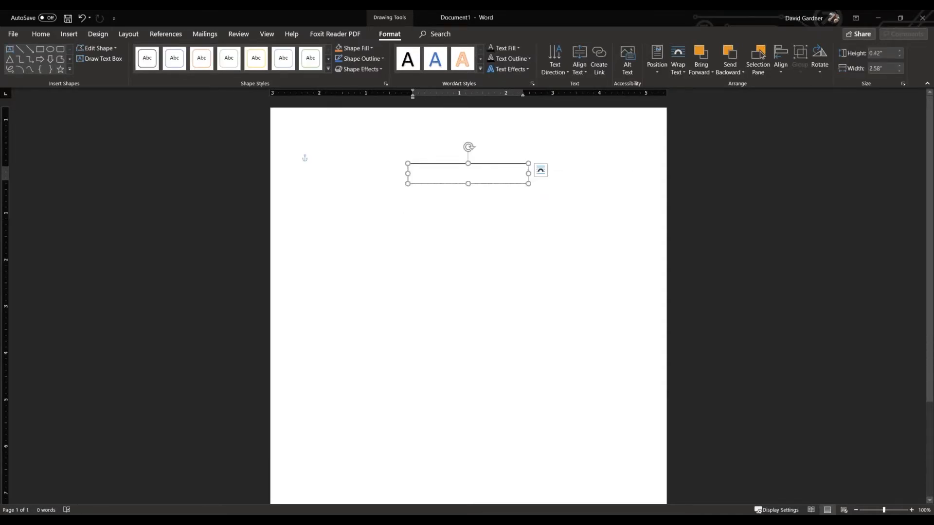
Set the text box's layout to In Front of Text with its position fixed on the page.
click(541, 171)
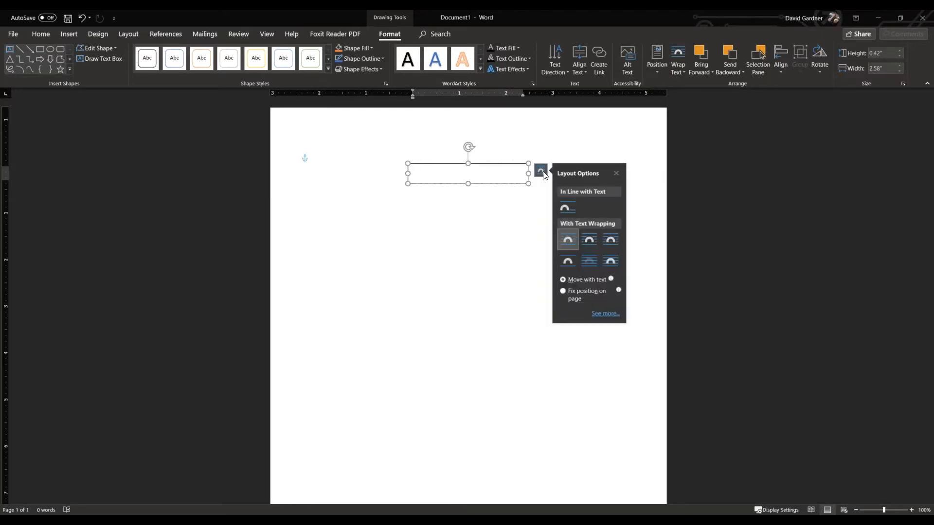
click(613, 264)
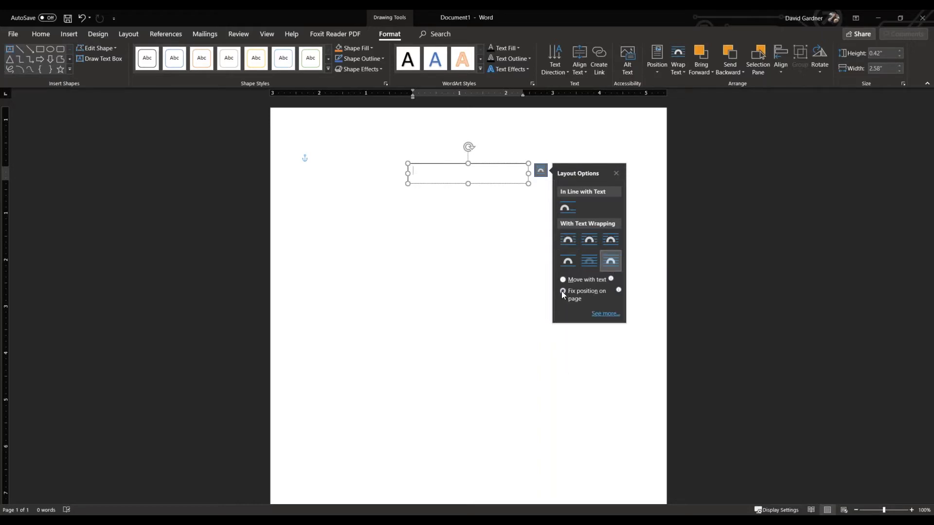
click(479, 219)
Resize the text box to about 1.13" high by 1.85" wide and move it to the page's upper-left margin corner.
click(468, 184)
drag(468, 184, 468, 212)
drag(529, 188, 374, 159)
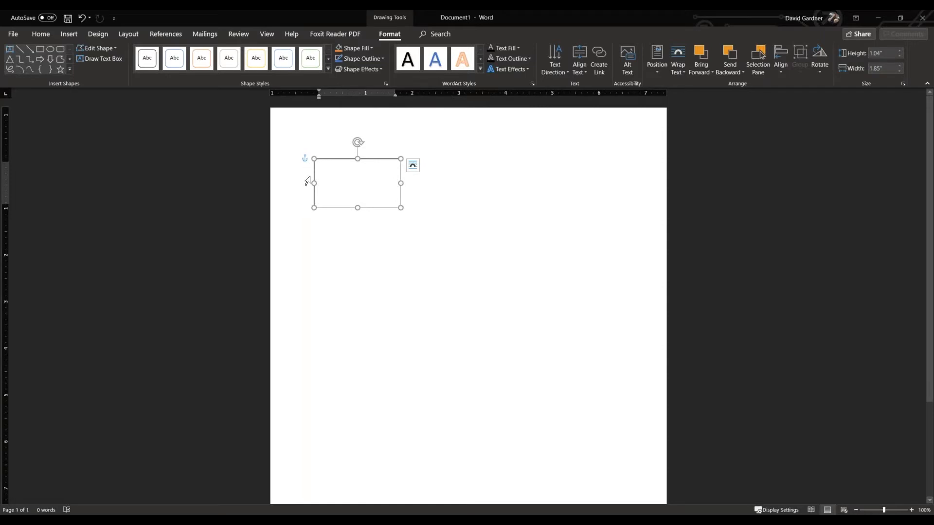
drag(357, 208, 357, 212)
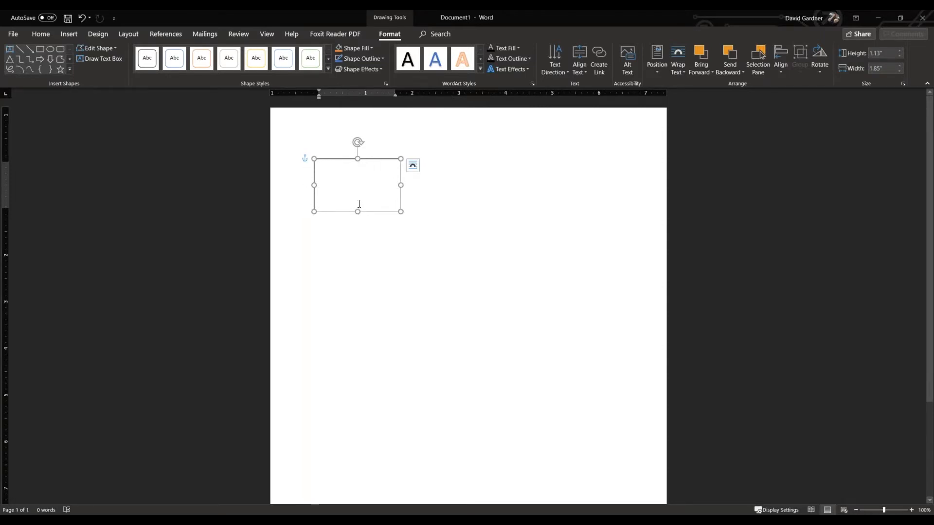
Place the TOPS [ONE] logo image inside the text box and shift the box slightly toward the page's upper-left corner.
click(340, 183)
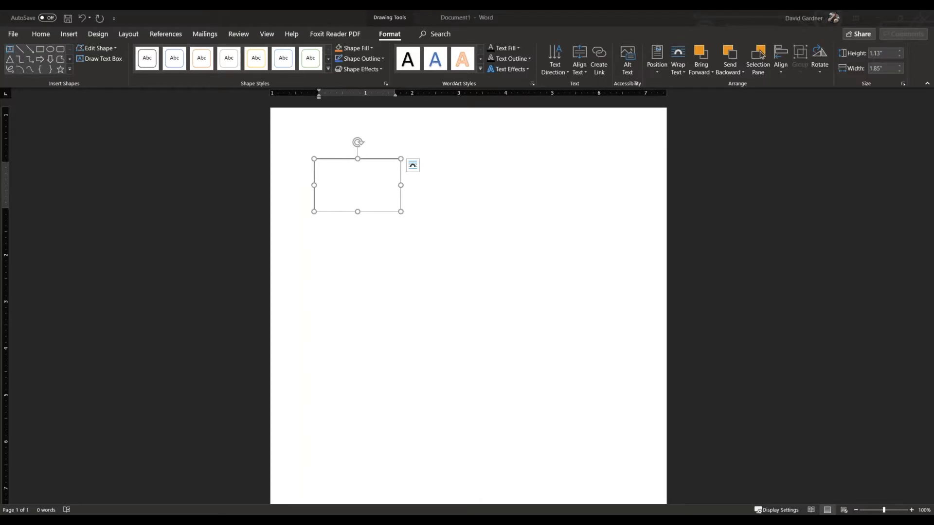
drag(452, 293, 326, 170)
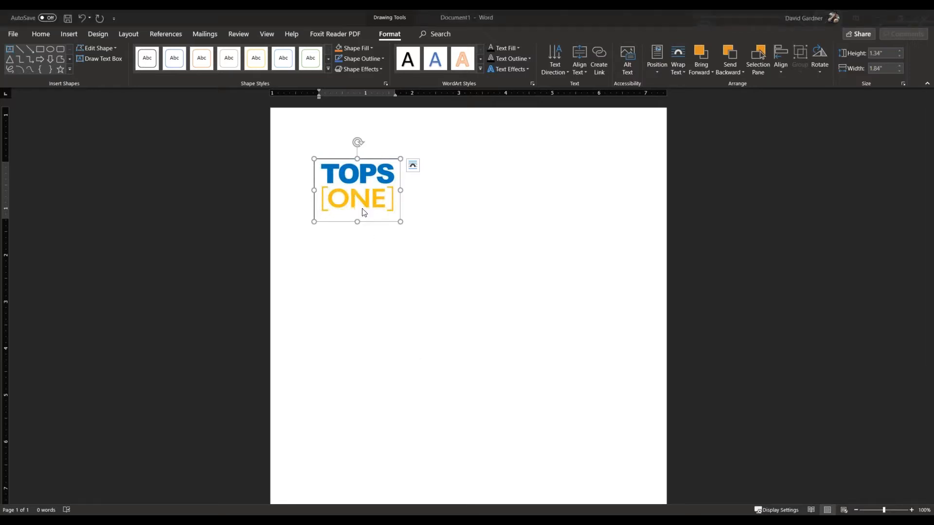
click(374, 160)
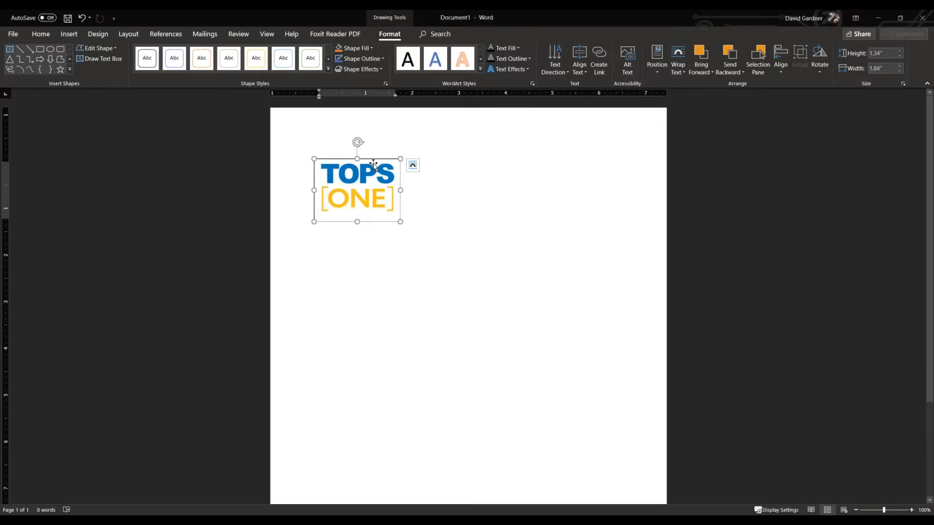
drag(374, 159, 368, 152)
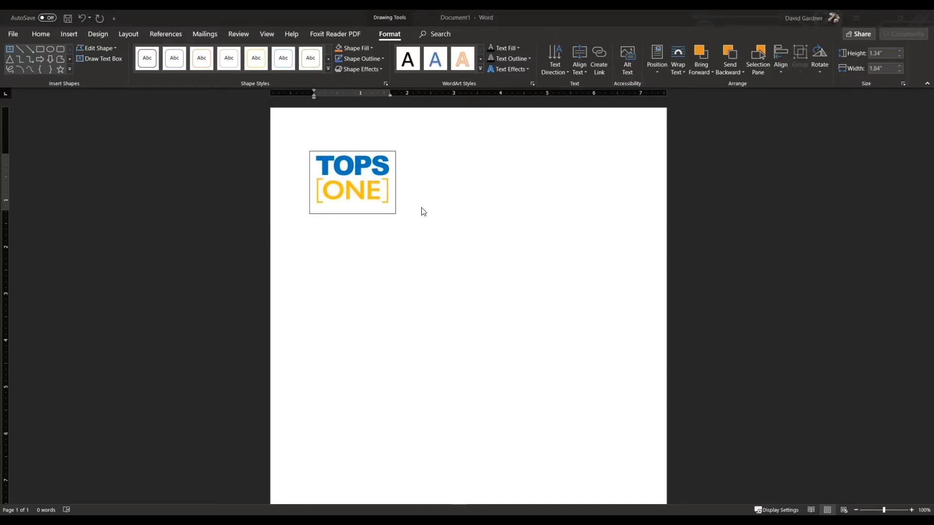
Shrink the text box and its logo, and move the box closer to the page's upper-left corner.
click(361, 155)
drag(361, 155, 364, 146)
drag(398, 205, 386, 191)
click(385, 191)
click(402, 205)
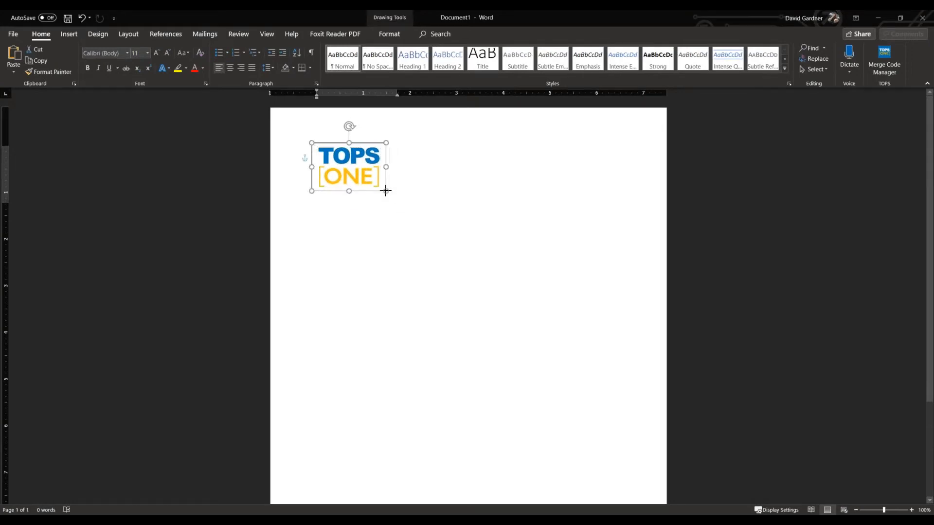
drag(361, 145, 355, 144)
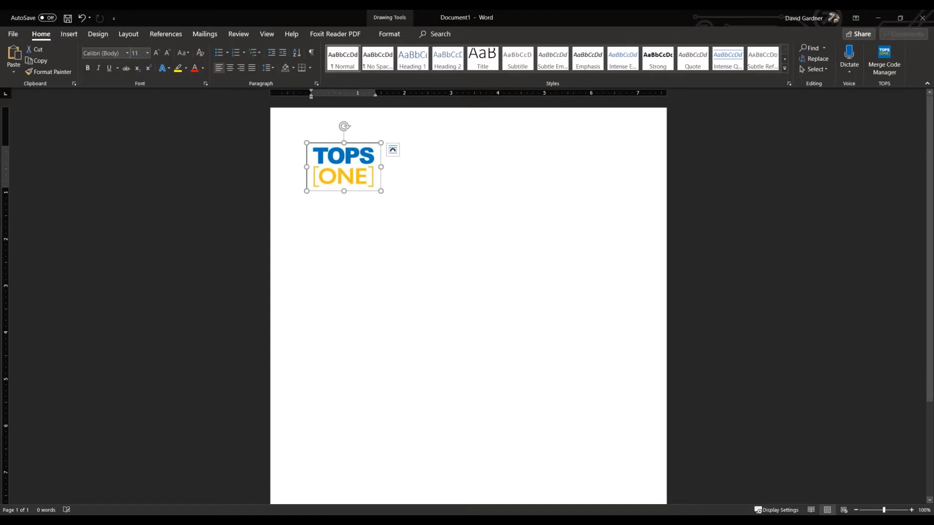
Insert a Simple Text Box to the right of the logo and clear its placeholder text.
click(77, 33)
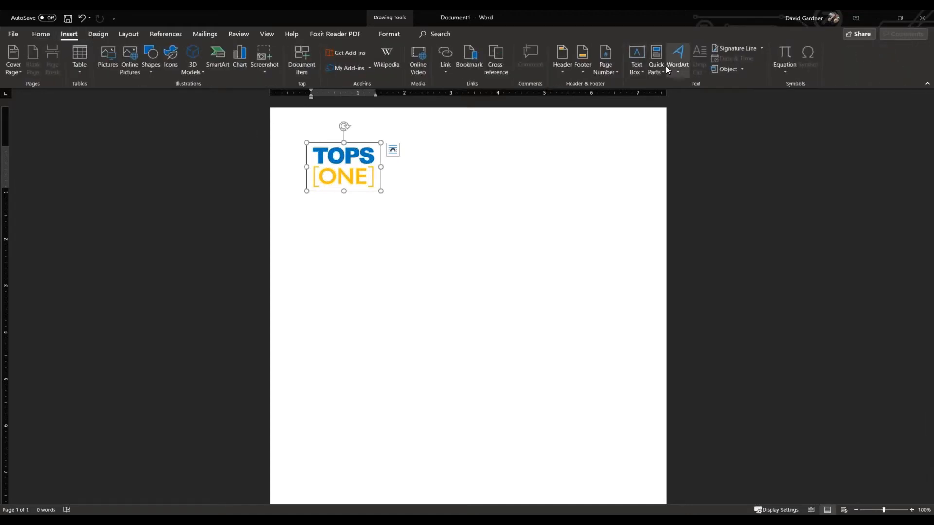
click(638, 61)
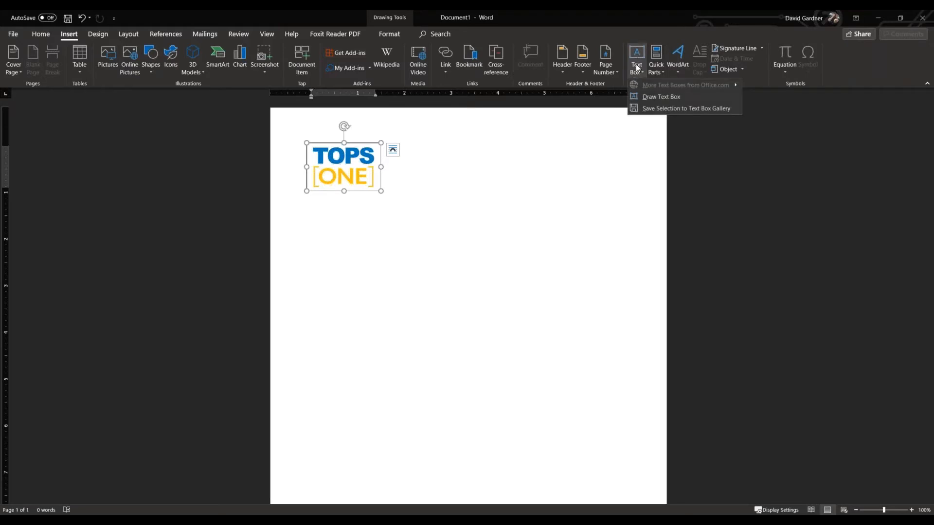
click(638, 53)
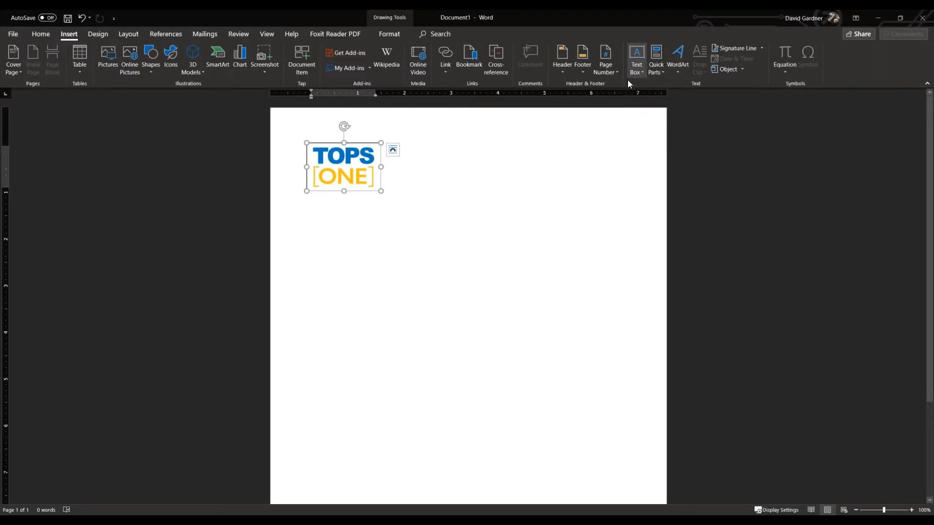
click(563, 175)
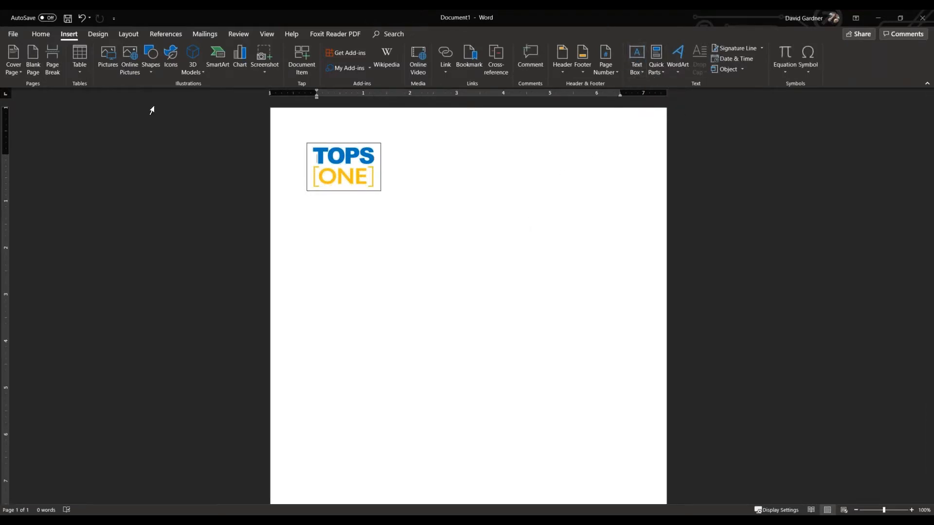
click(631, 56)
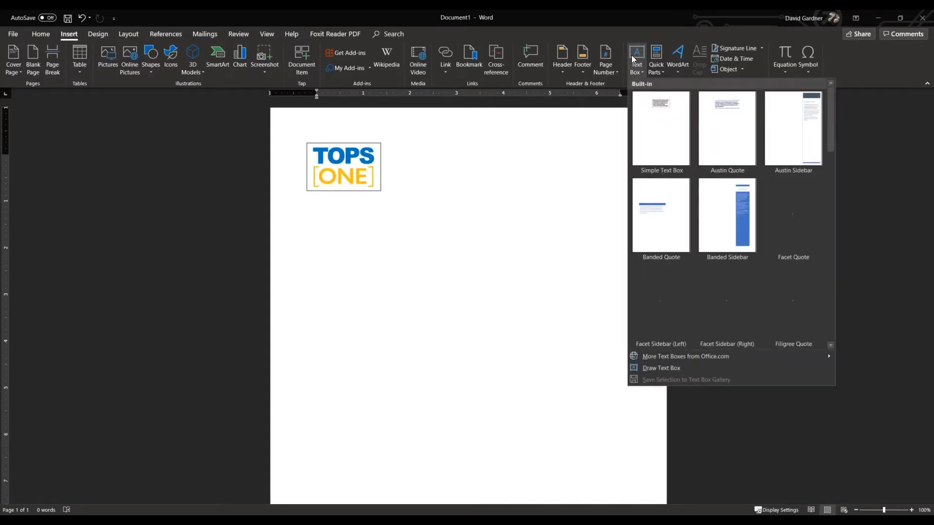
click(647, 127)
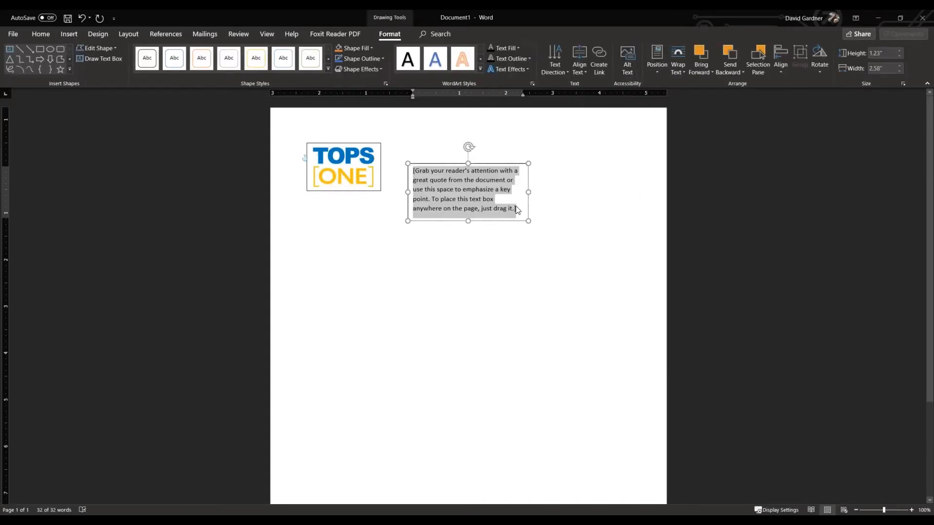
key(Delete)
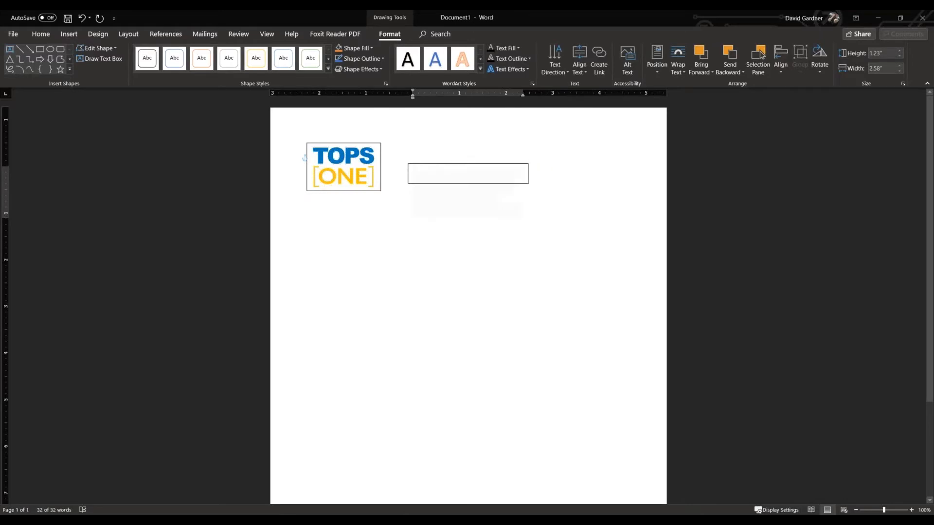
Widen the empty text box to about 5.05" and move it beside the logo's lower edge.
drag(529, 174, 643, 174)
drag(498, 166, 480, 181)
drag(391, 191, 388, 191)
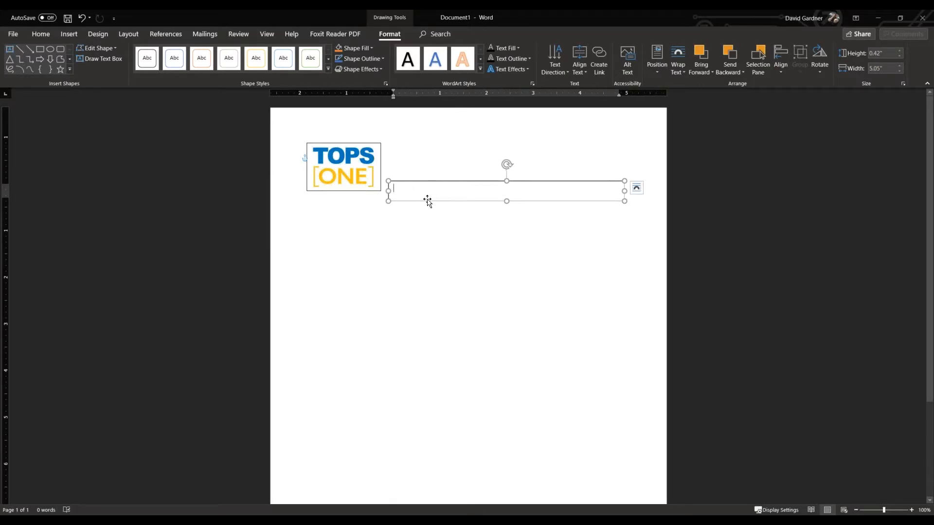
Fill the text box with a single line of underscores and resize it to about 0.32" high by 5.45" wide.
text(________)
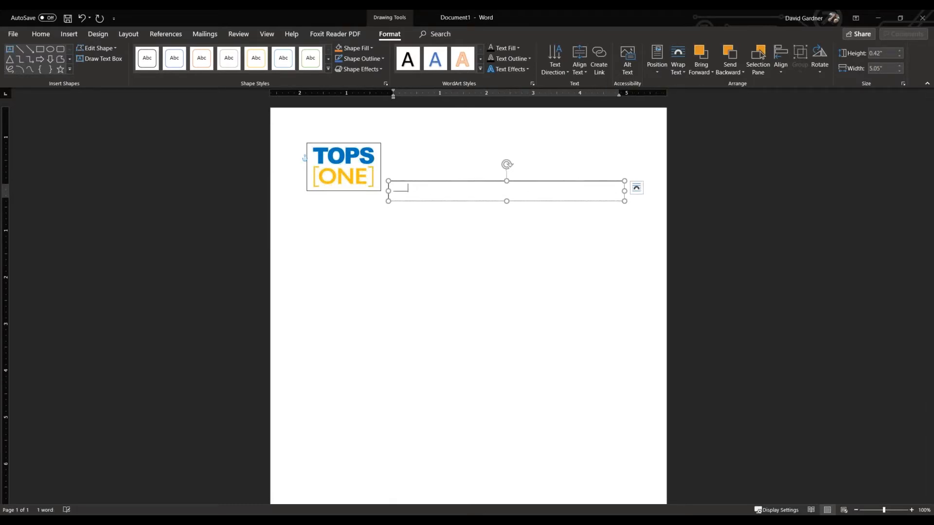
text(_________________________________________________)
key(Return)
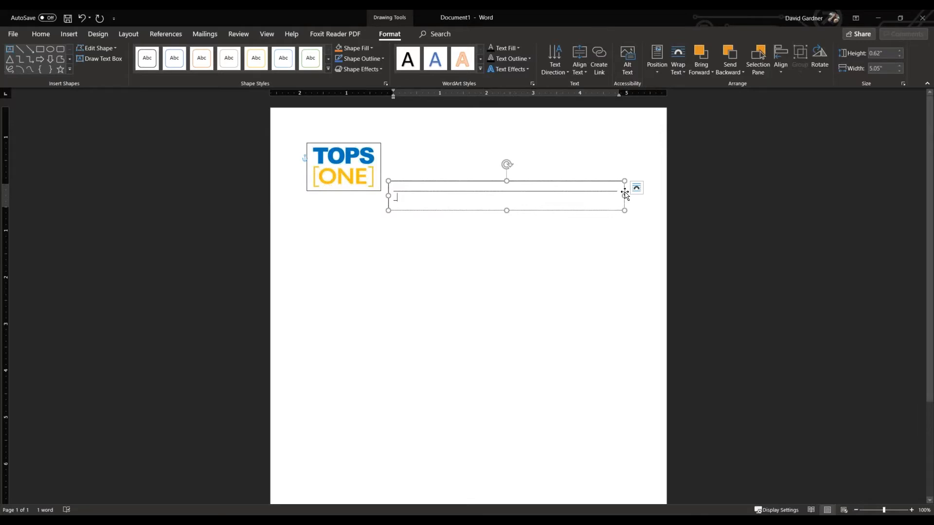
drag(625, 196, 644, 194)
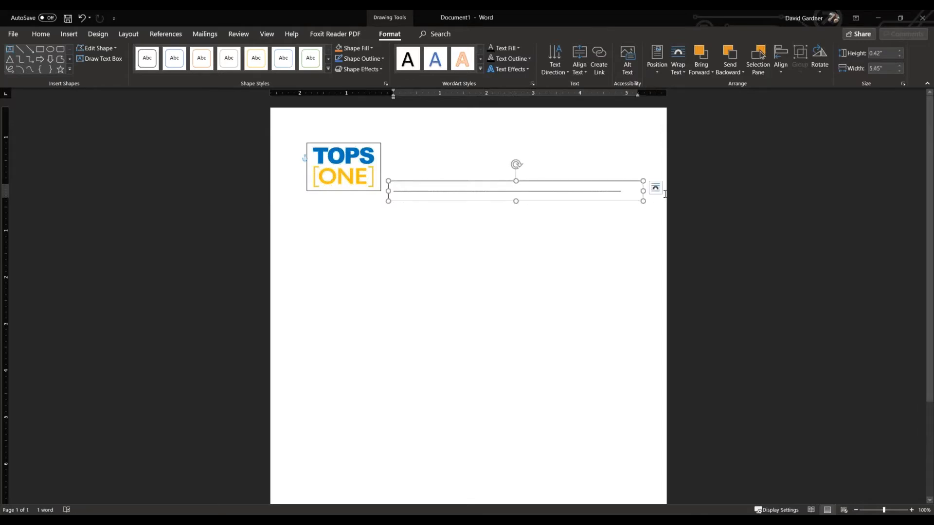
text(____)
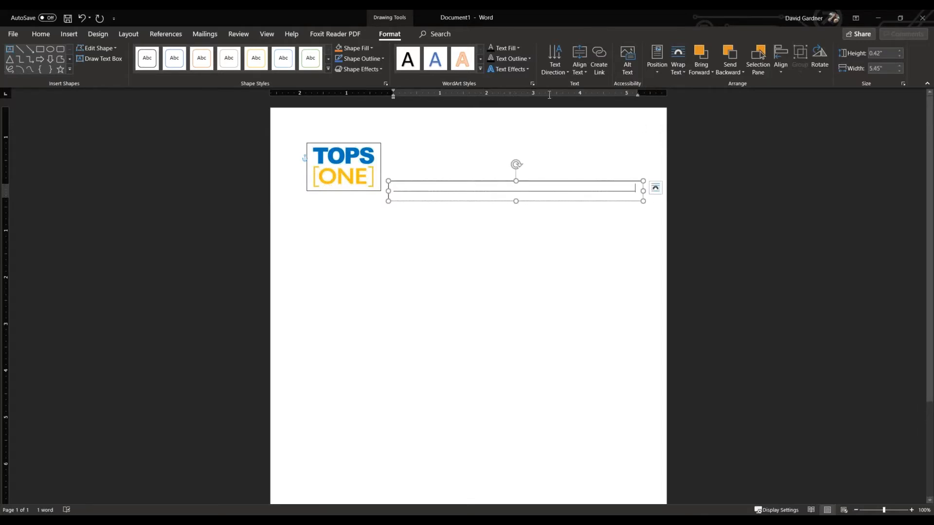
drag(516, 181, 517, 187)
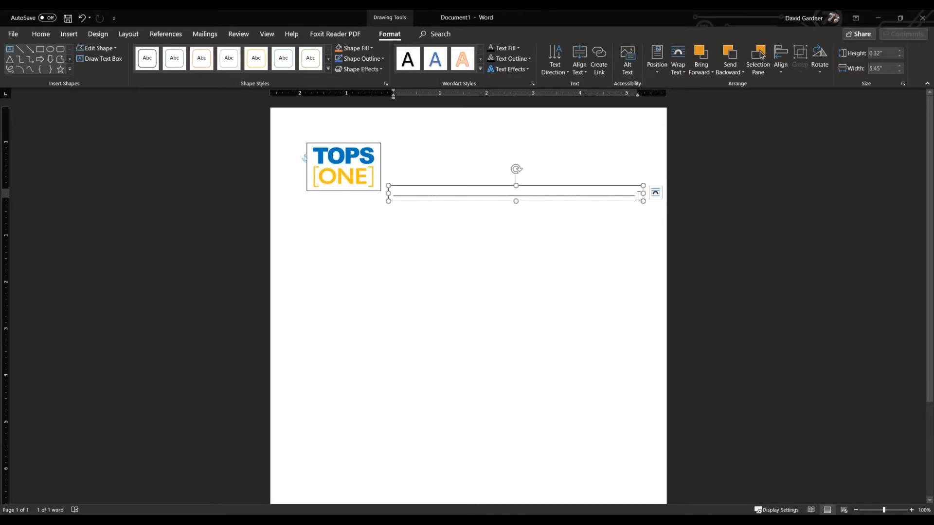
drag(638, 195, 393, 194)
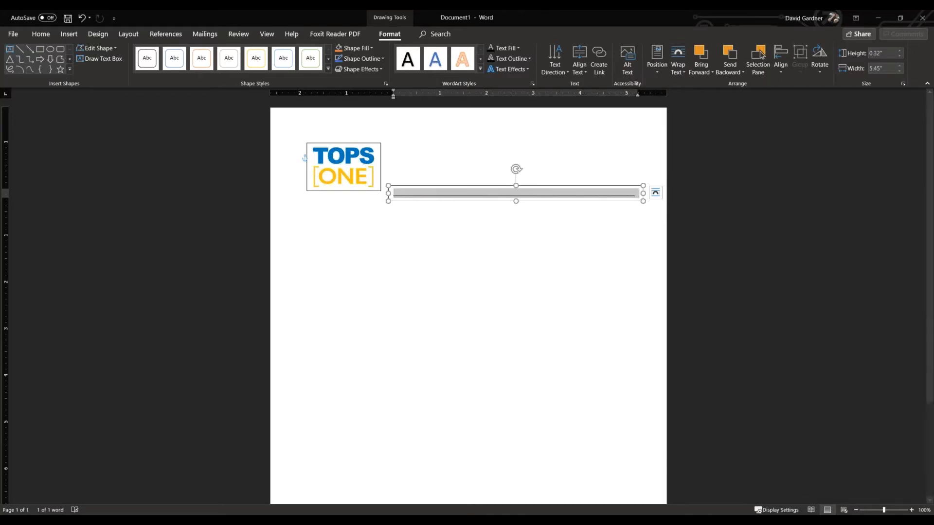
click(553, 196)
click(638, 195)
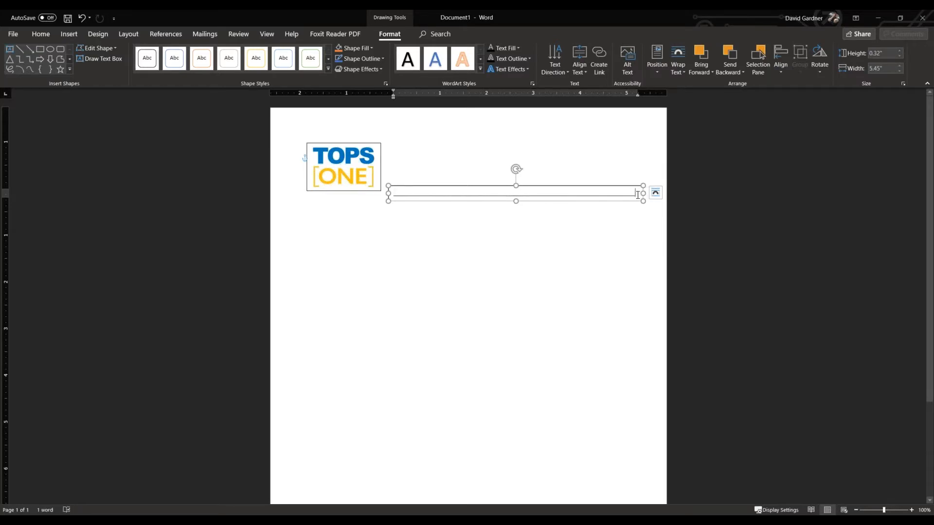
drag(637, 195, 393, 194)
click(407, 194)
click(446, 174)
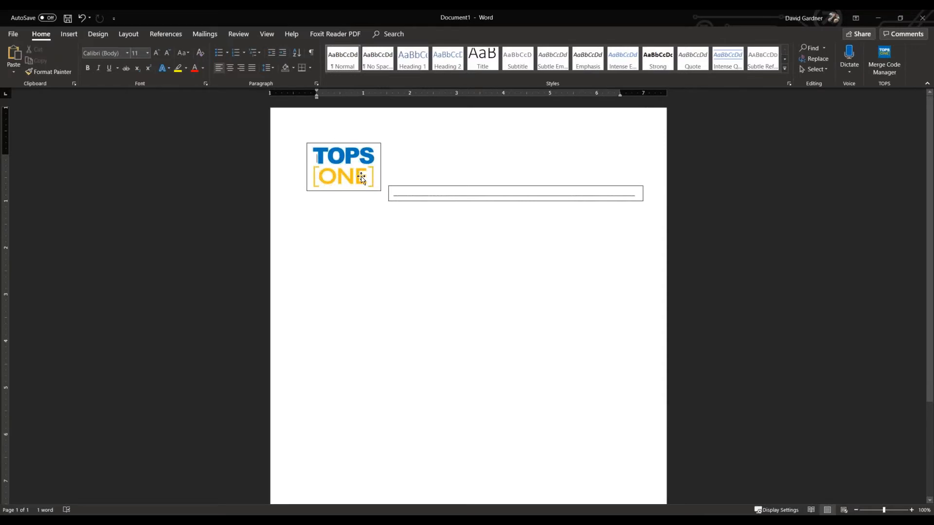
Remove the outline from the text box around the TOPS [ONE] logo.
click(379, 190)
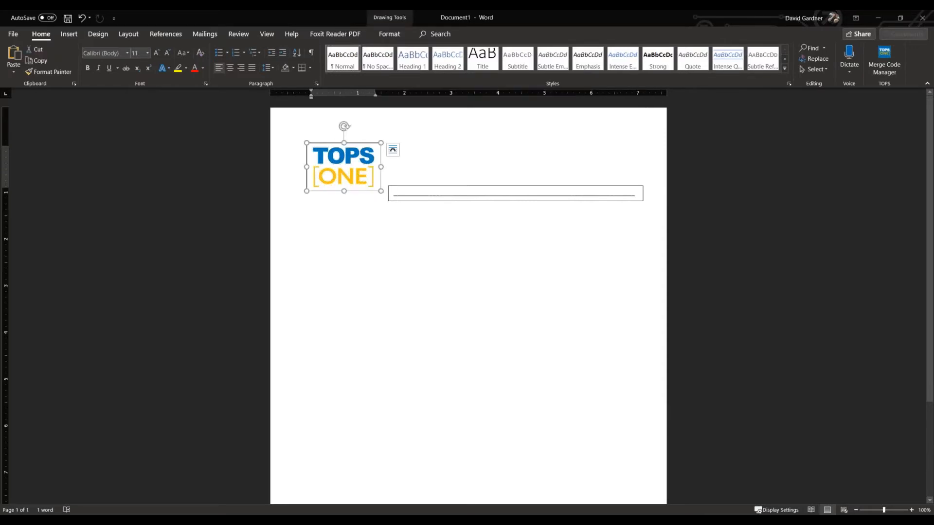
click(358, 195)
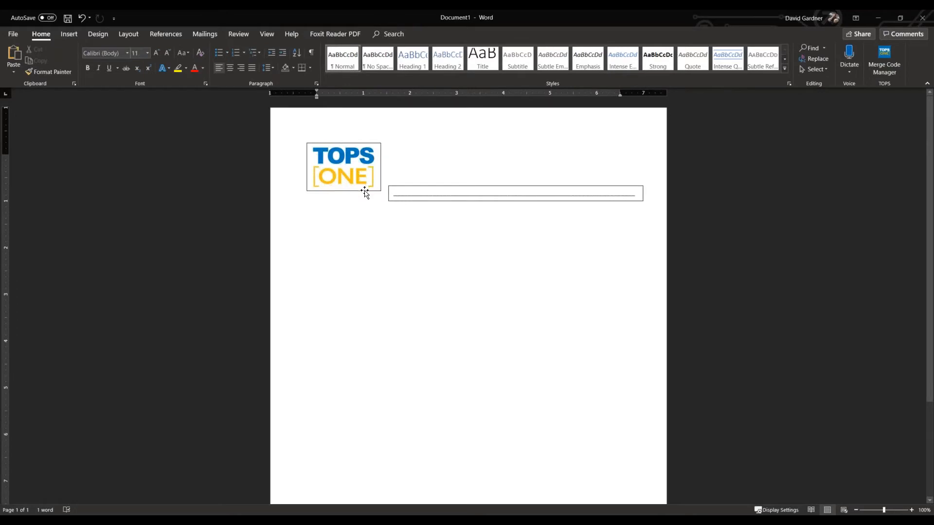
click(365, 190)
right_click(365, 191)
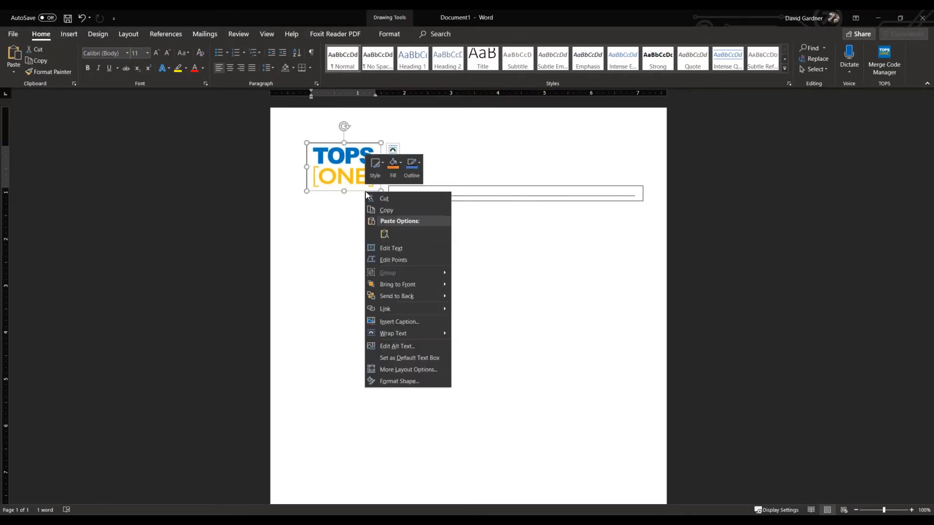
click(418, 167)
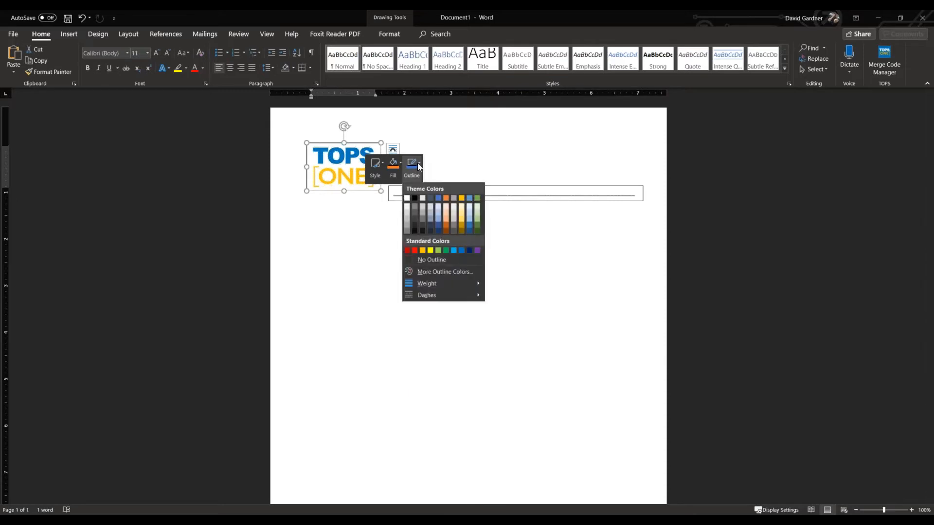
click(413, 260)
click(350, 273)
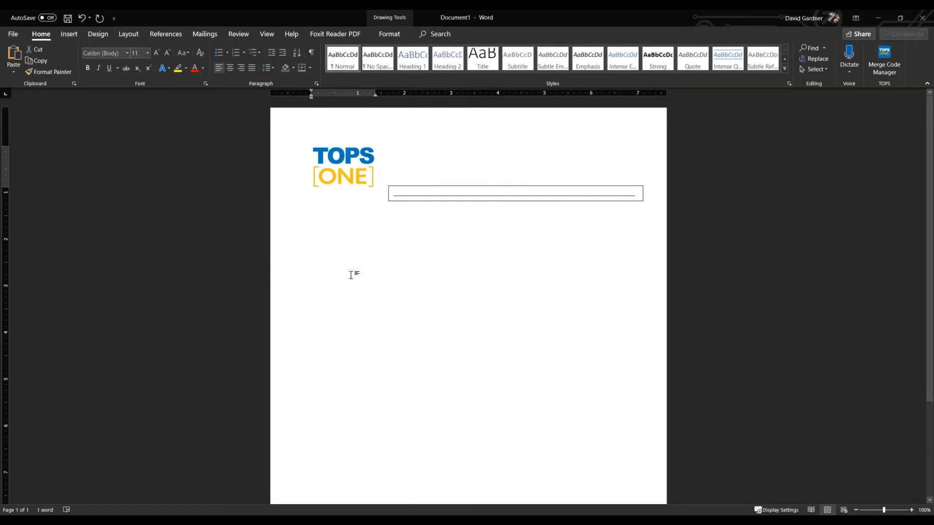
Remove the outline from the text box containing the underscore line.
click(469, 187)
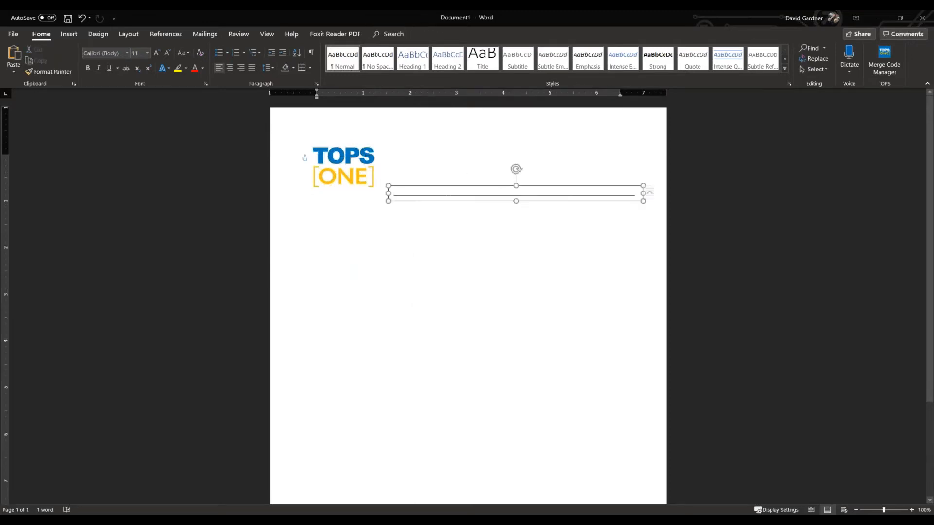
right_click(469, 187)
right_click(550, 194)
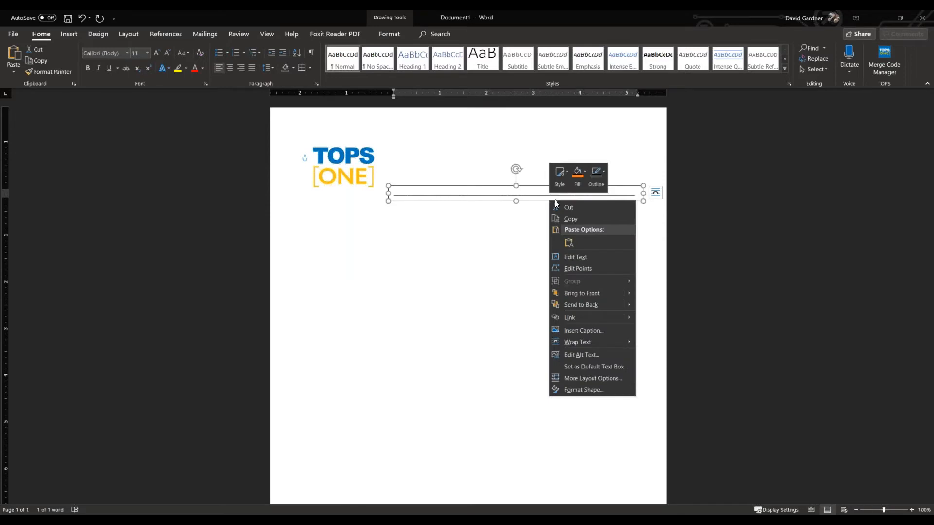
click(598, 178)
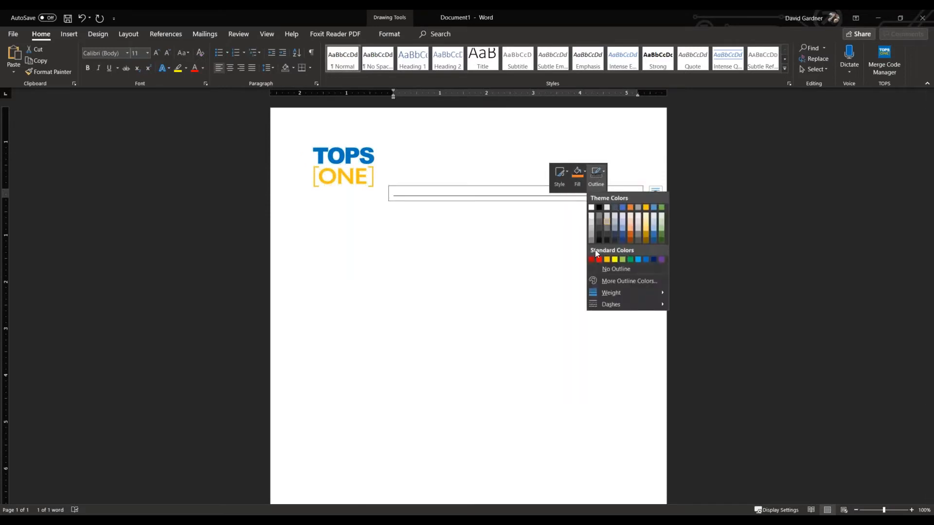
click(609, 270)
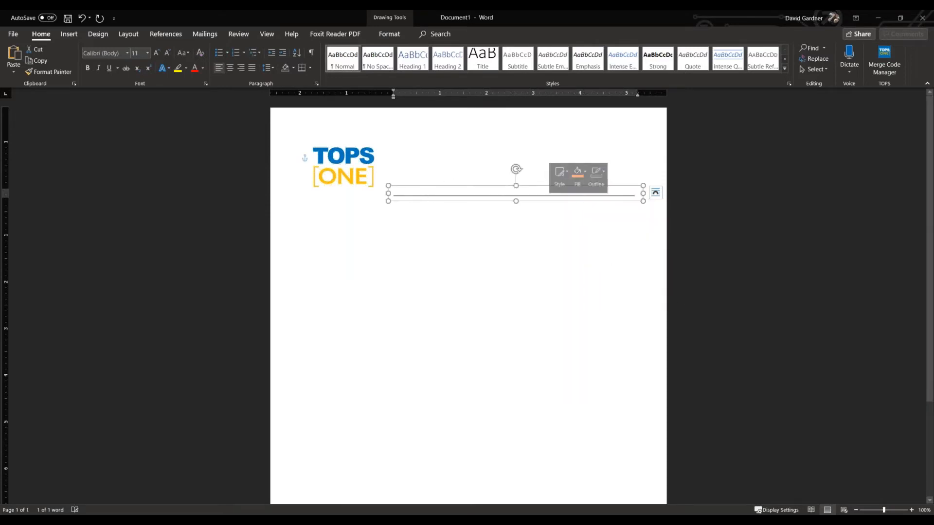
click(434, 219)
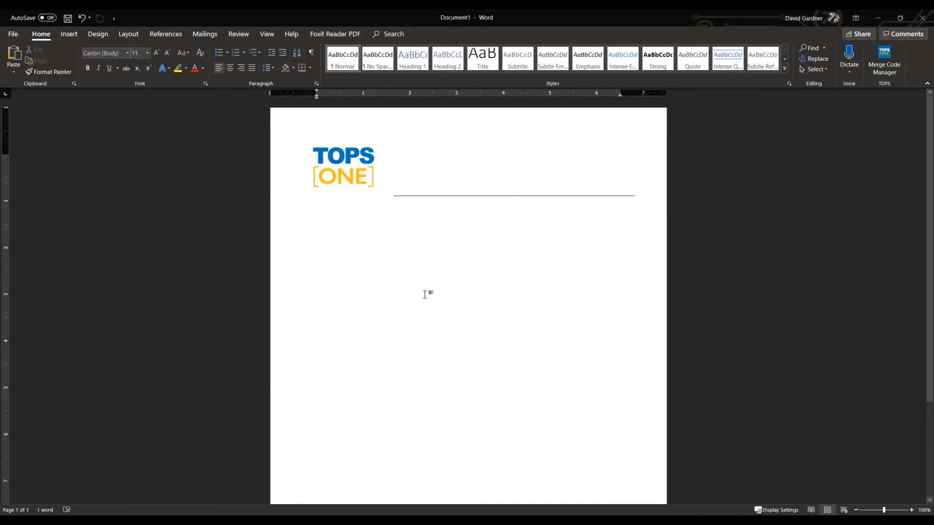
Paste the copied «PropertyManagerName» text box and place it just above the right end of the underscore line.
click(66, 33)
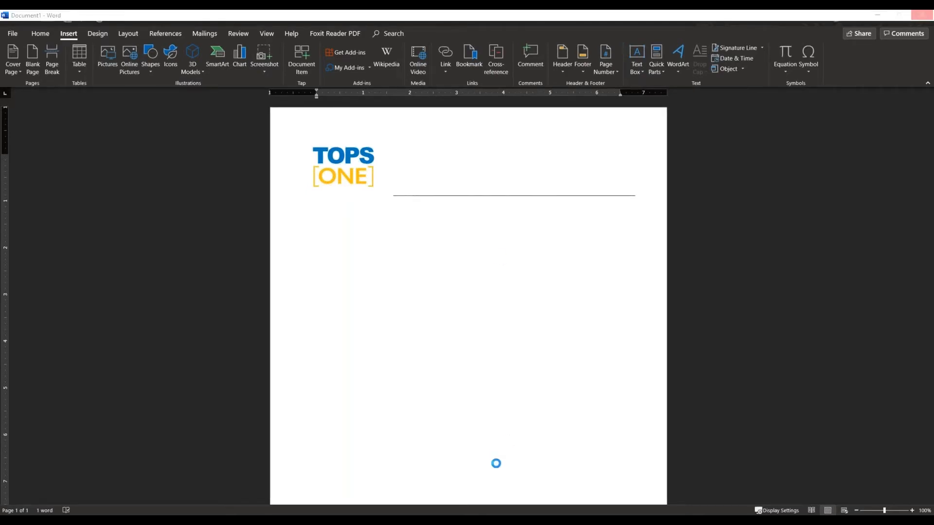
key(ctrl+v)
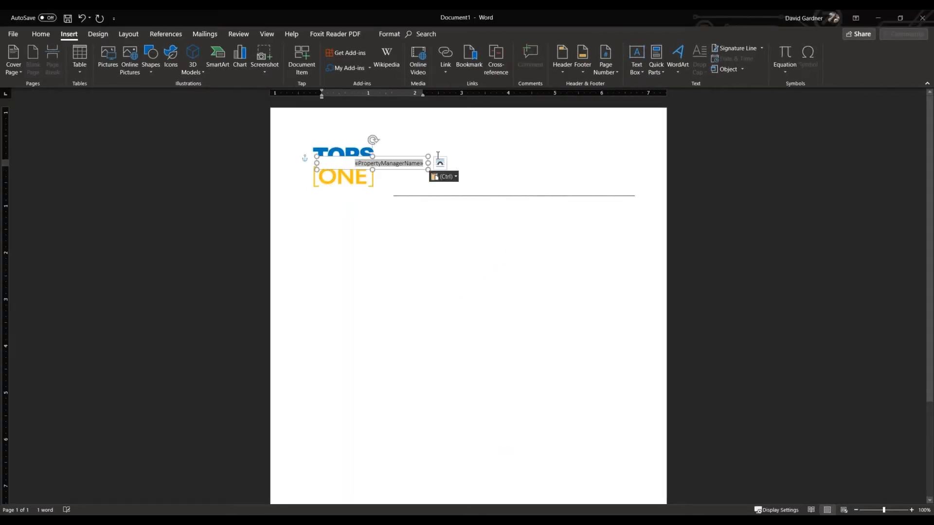
drag(400, 157, 616, 175)
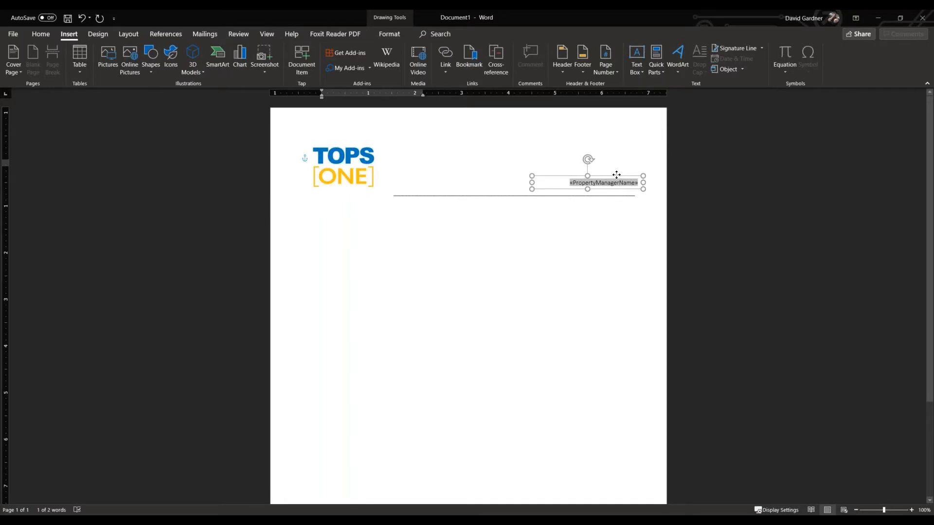
Paste the text box with «PropertyManagerEmail» and «PropertyManagerHome» and place it just below the right end of the line.
key(alt+Tab)
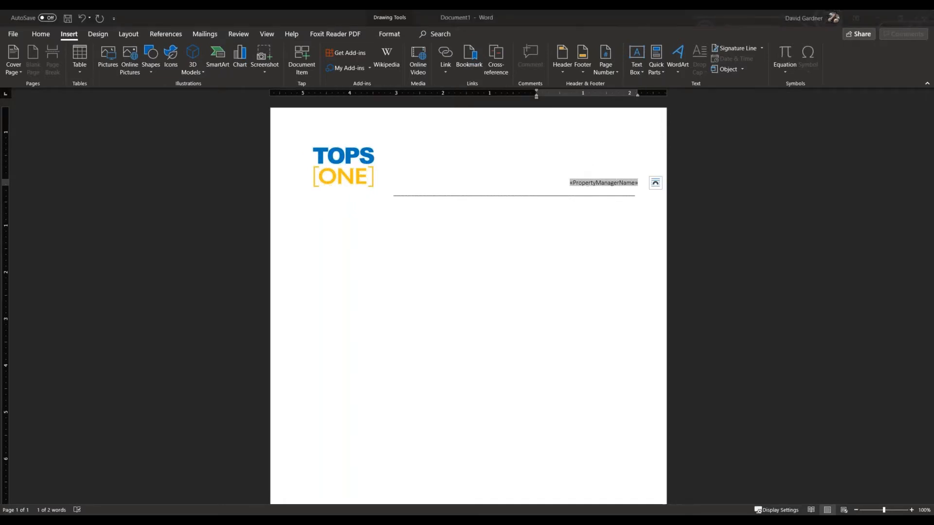
key(alt+Tab)
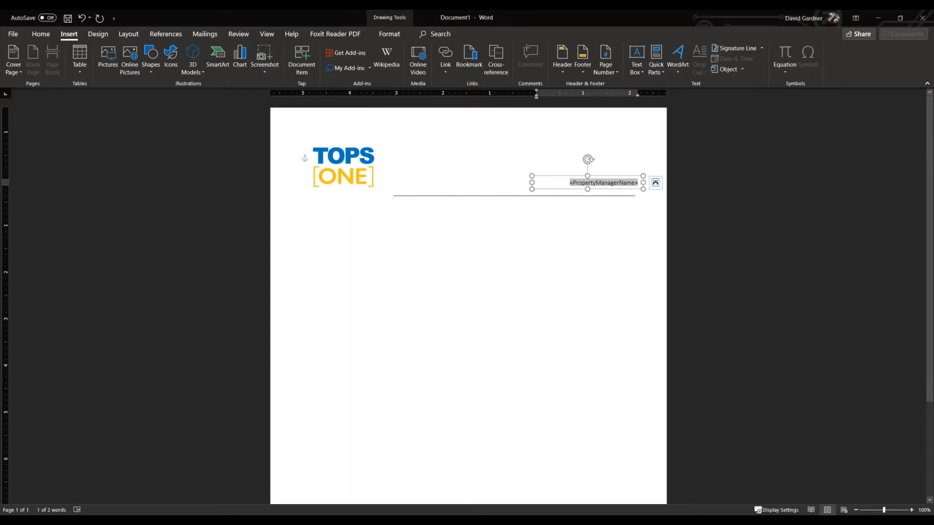
key(ctrl+v)
drag(548, 188, 575, 201)
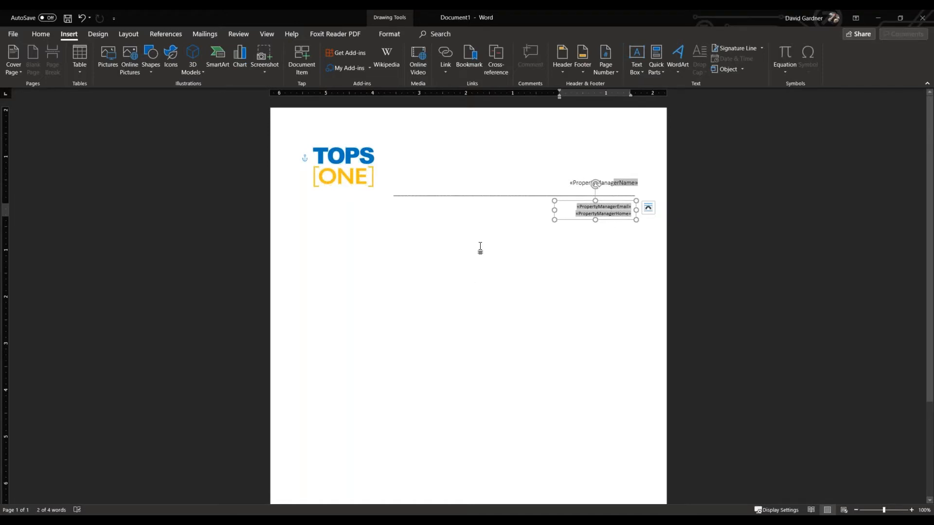
click(382, 335)
Paste the text box with «OwnersName», «PropertyStreetAddress» and «PropertyCityStateZip» and place it below the logo.
key(alt+Tab)
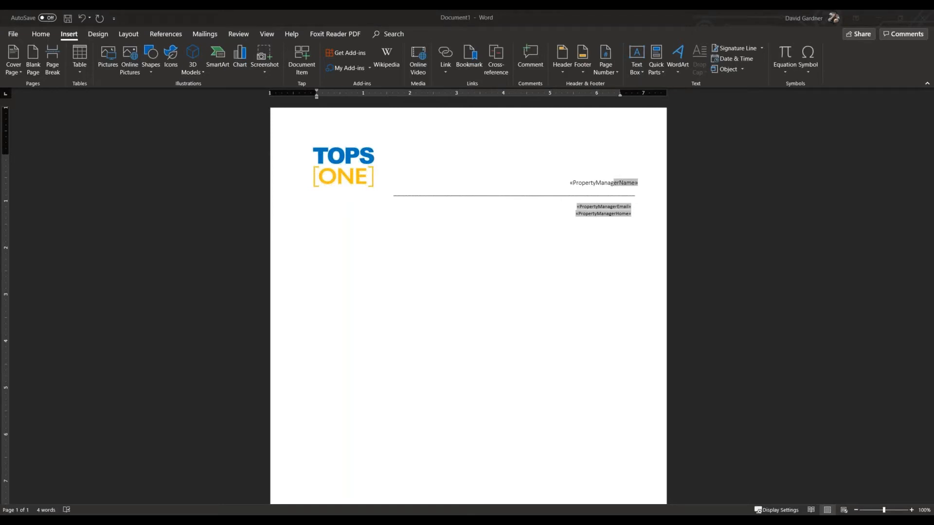
key(alt+Tab)
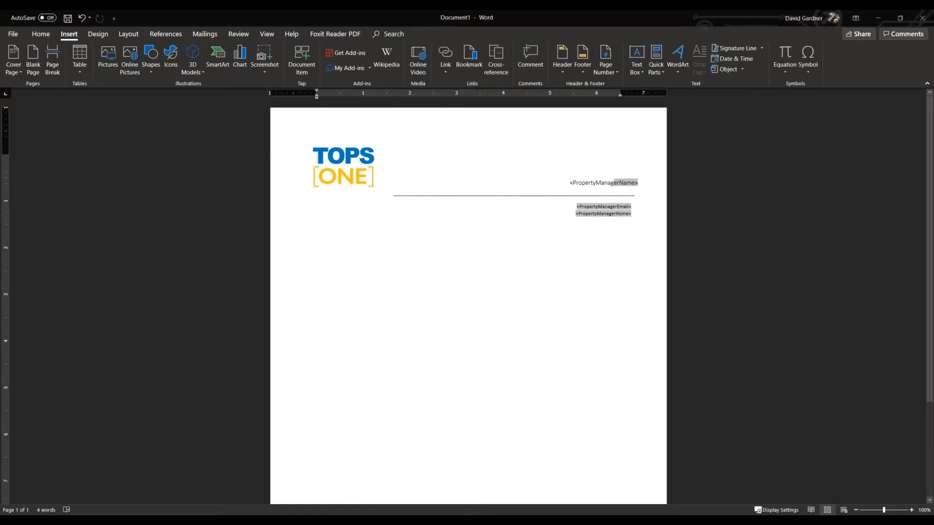
key(ctrl+v)
drag(408, 156, 396, 232)
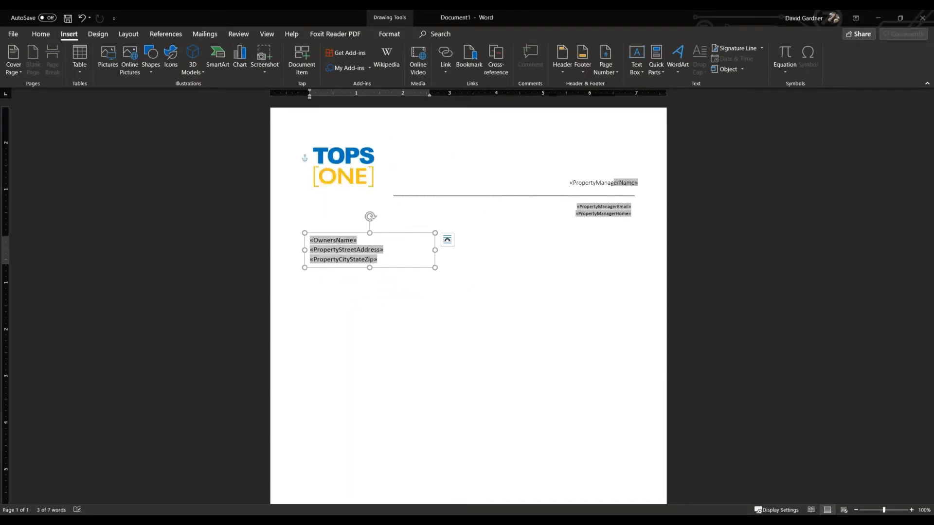
key(alt+Tab)
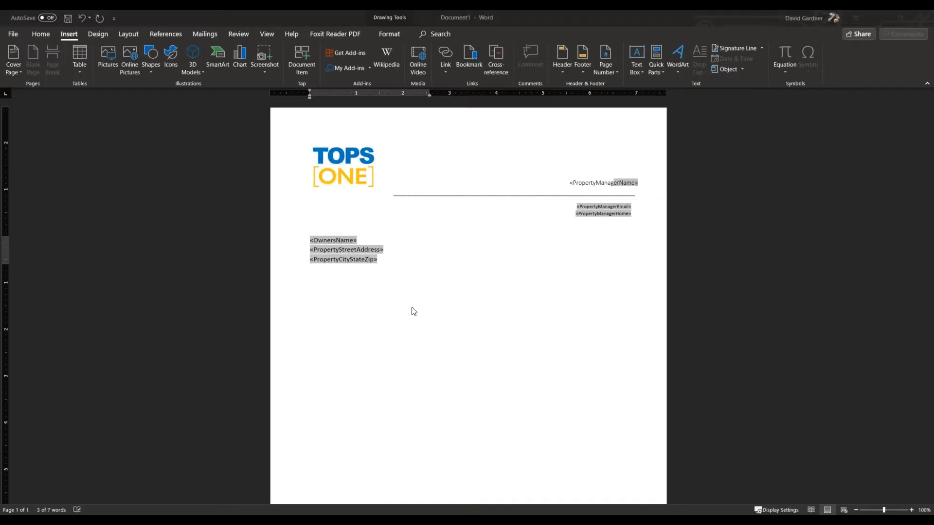
key(alt+Tab)
click(589, 281)
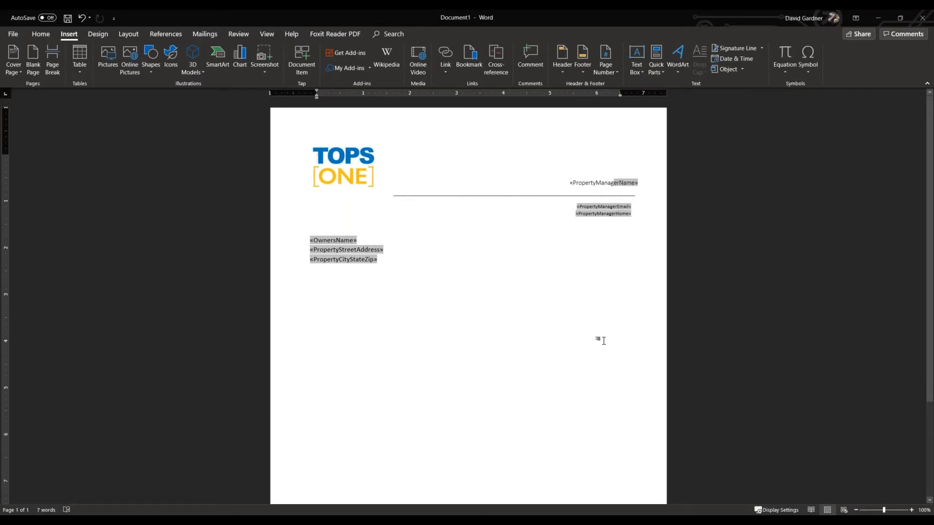
key(ctrl+z)
key(ctrl+y)
Set the underscore line's text box to In Front of Text and check the layout options of the «PropertyManagerName» box.
click(544, 195)
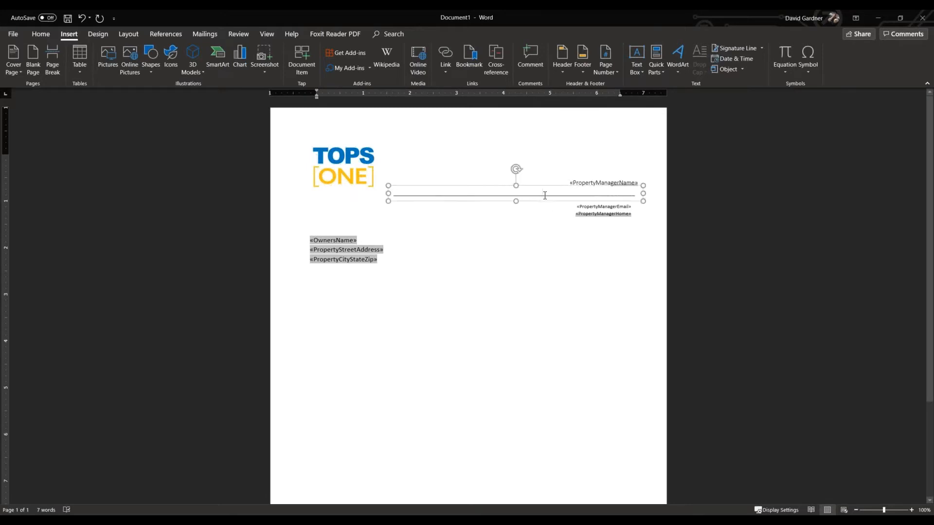
click(656, 193)
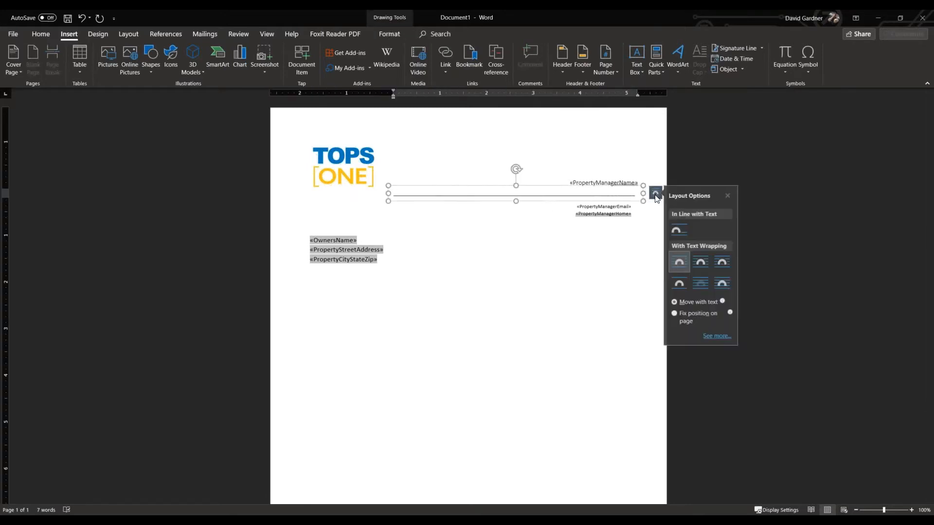
click(725, 285)
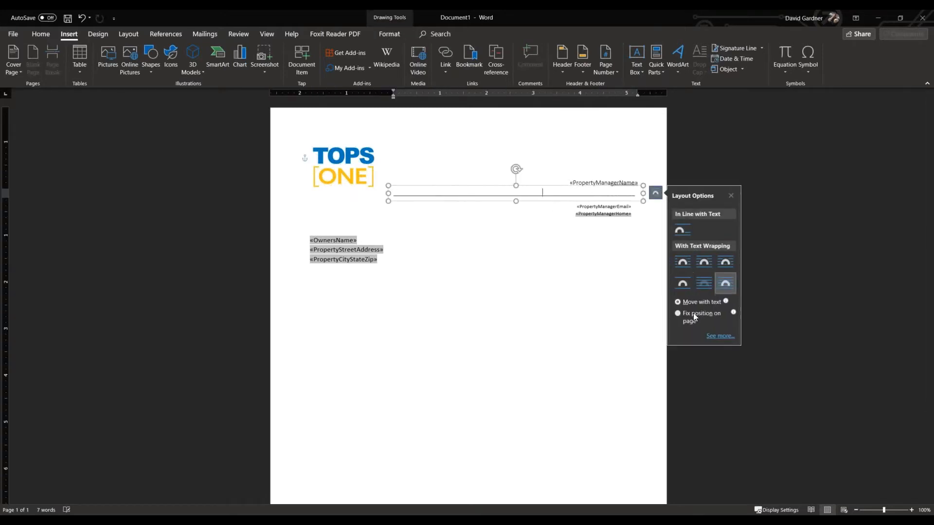
click(602, 183)
click(655, 183)
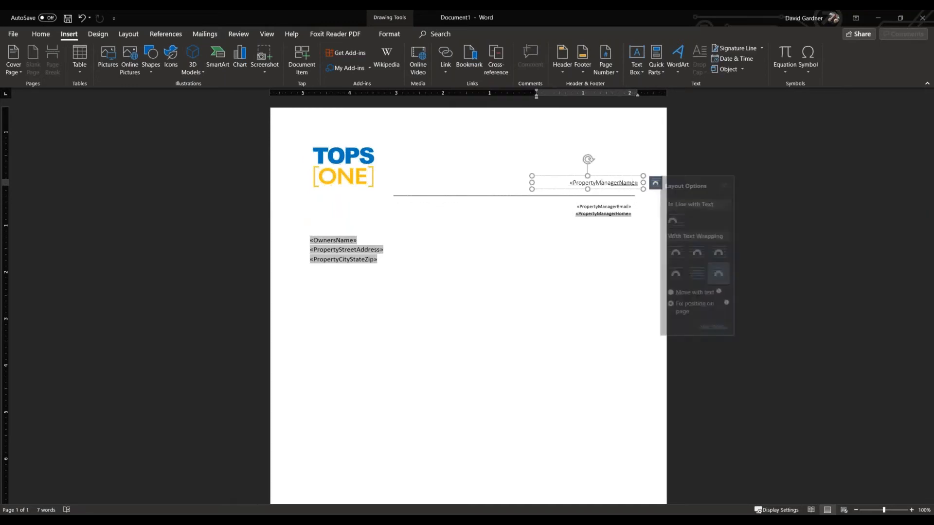
click(614, 272)
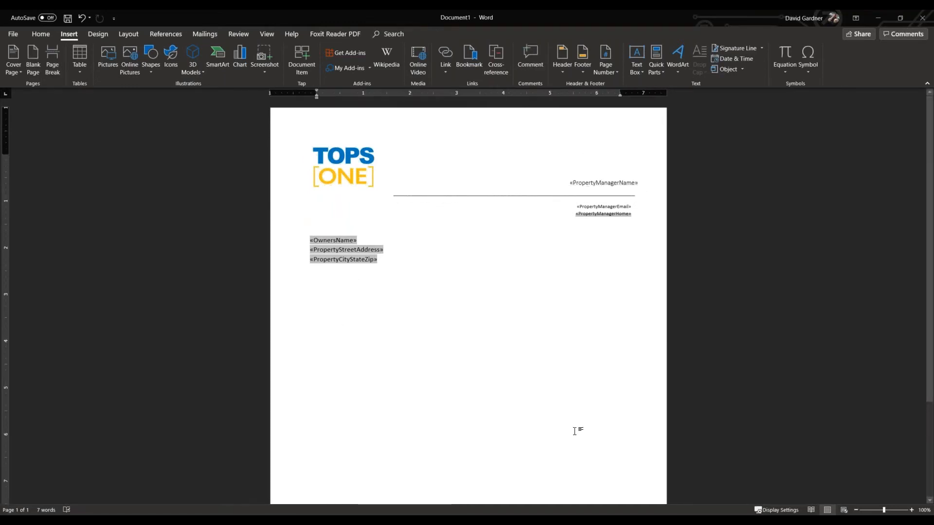
Start the salutation with "Dear" below the address block and open the TOPS [ONE] Merge Code Manager.
key(ctrl+z)
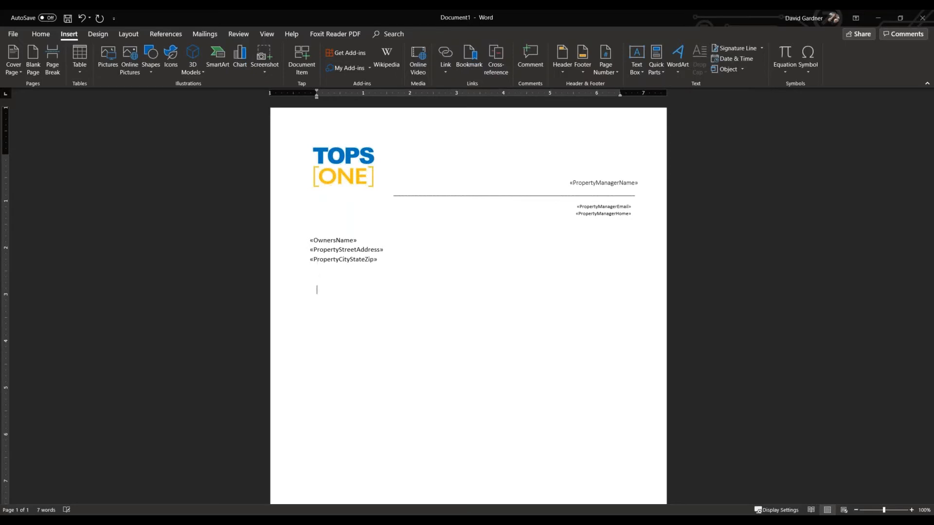
text(ear)
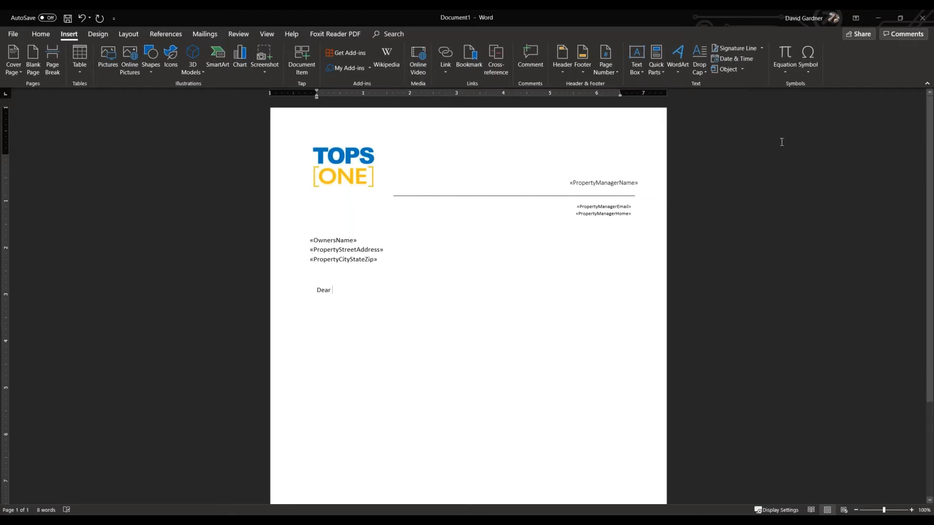
click(39, 34)
click(872, 73)
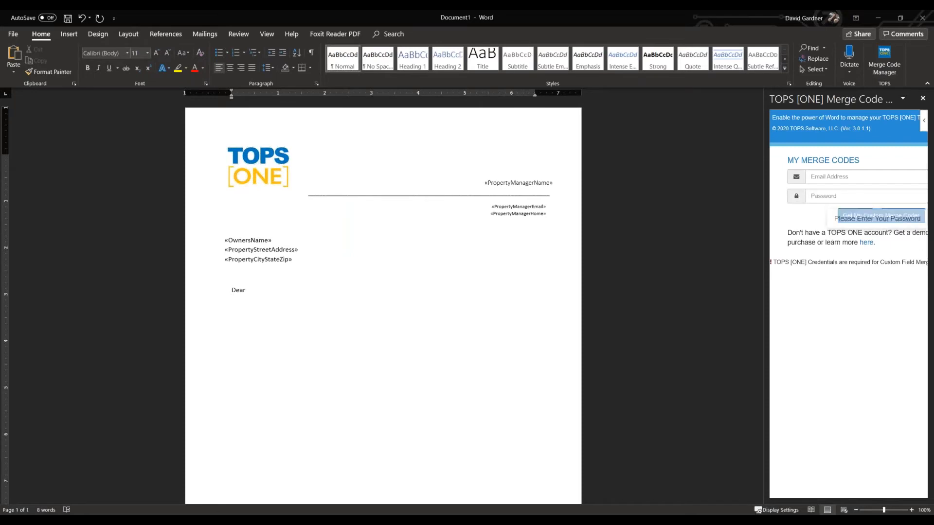
mouse_move(767, 315)
mouse_down()
mouse_move(832, 315)
mouse_move(766, 316)
mouse_up()
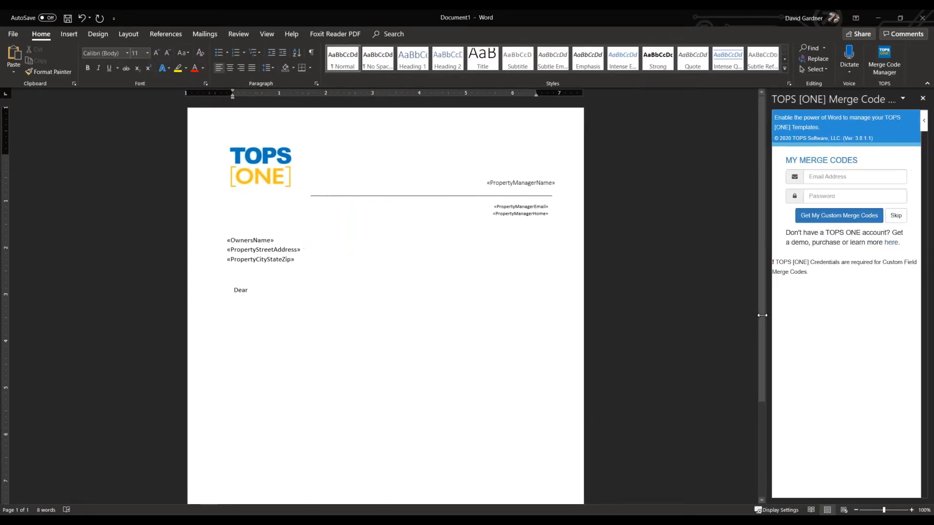
Sign in to the Merge Code Manager with the account e-mail address and password to load the custom merge codes.
click(835, 181)
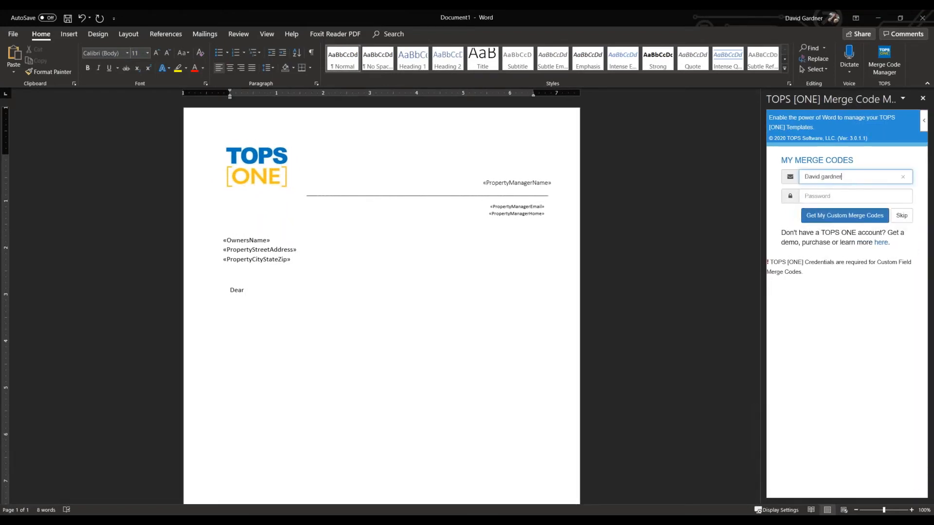
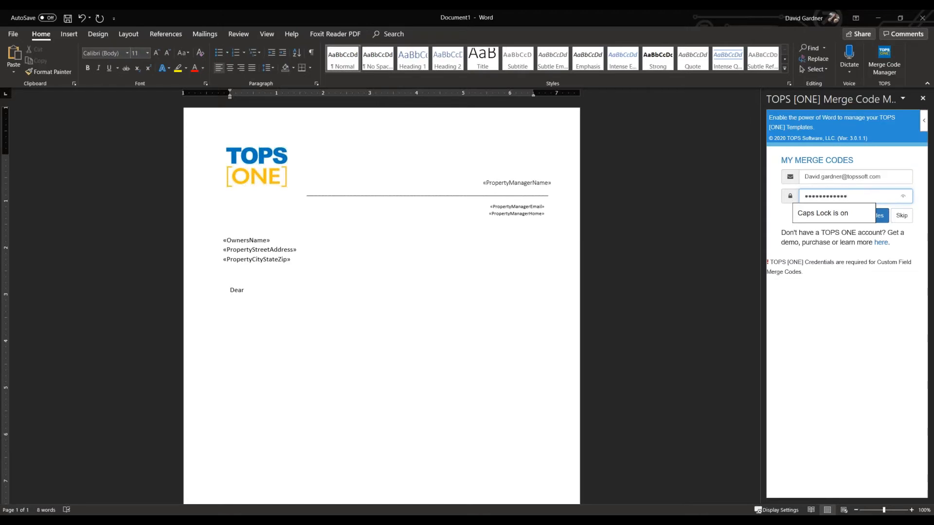
click(837, 216)
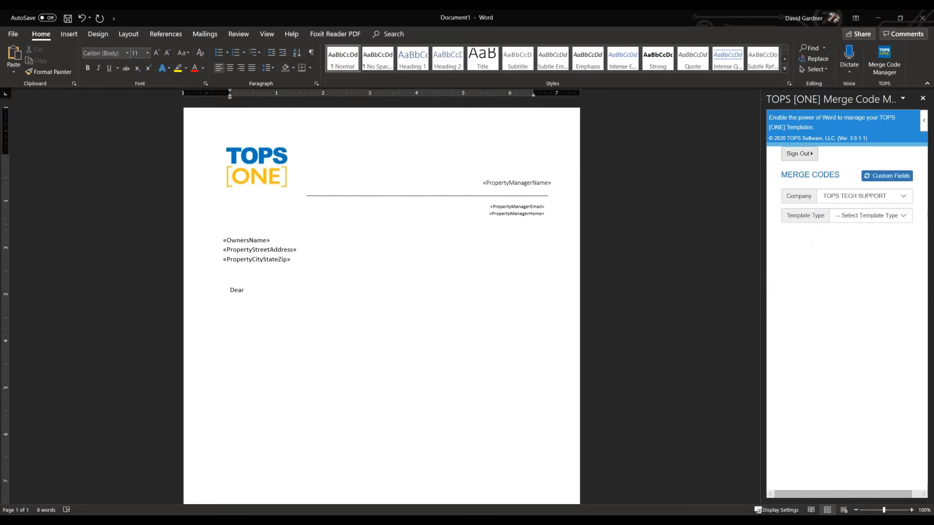
Set the merge codes' template type to Letter and the category to Owner Codes.
click(866, 217)
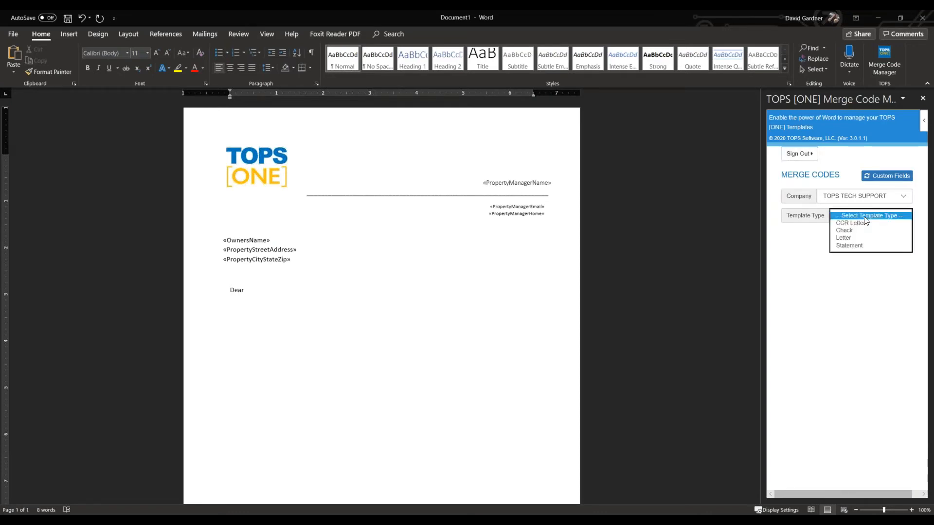
click(866, 238)
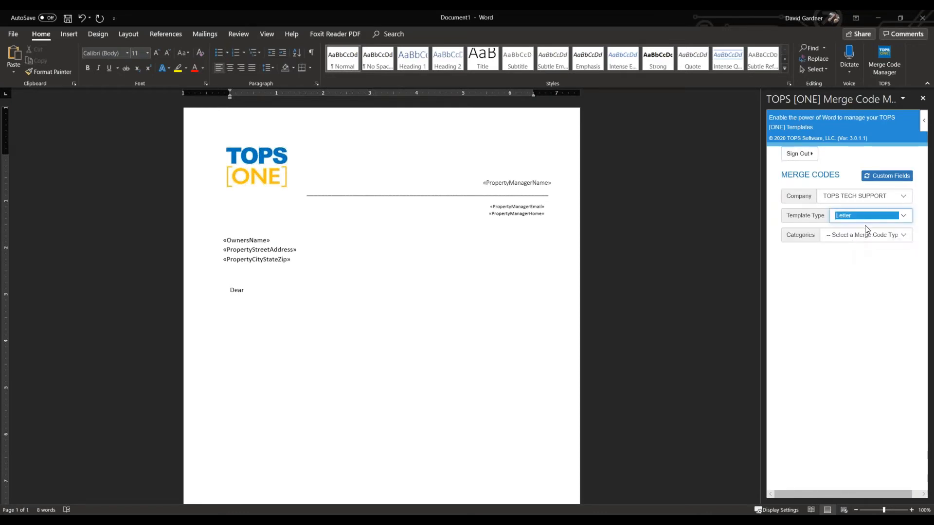
click(854, 235)
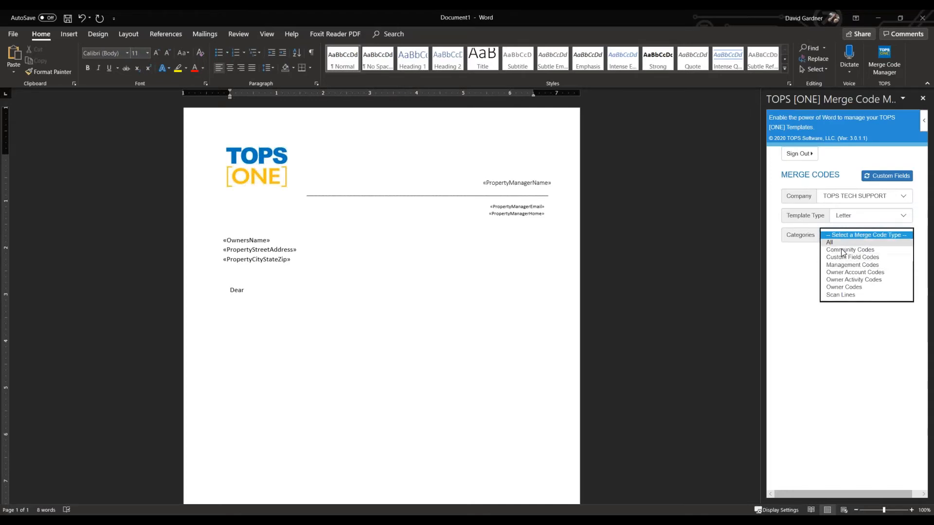
click(848, 288)
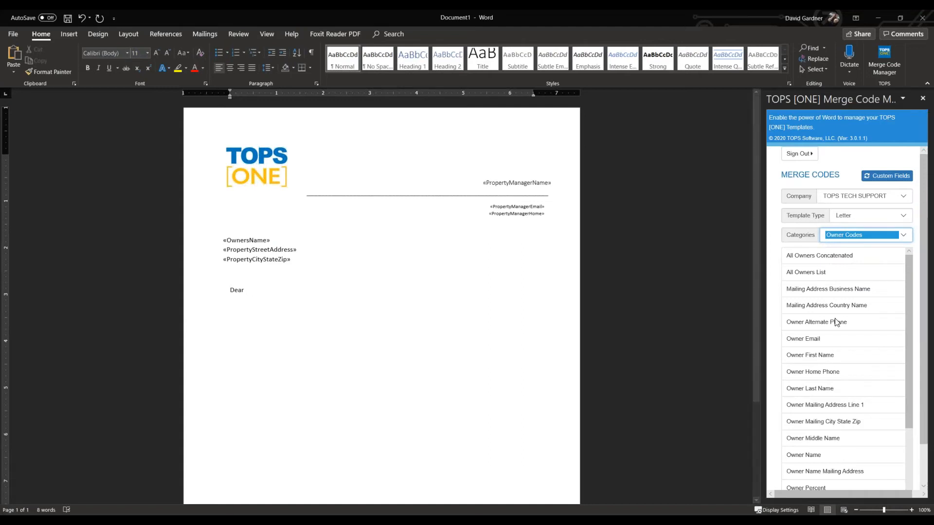
Insert the Owner First Name code and arrange the salutation to read "Dear «OwnerFirstName» ,".
click(813, 355)
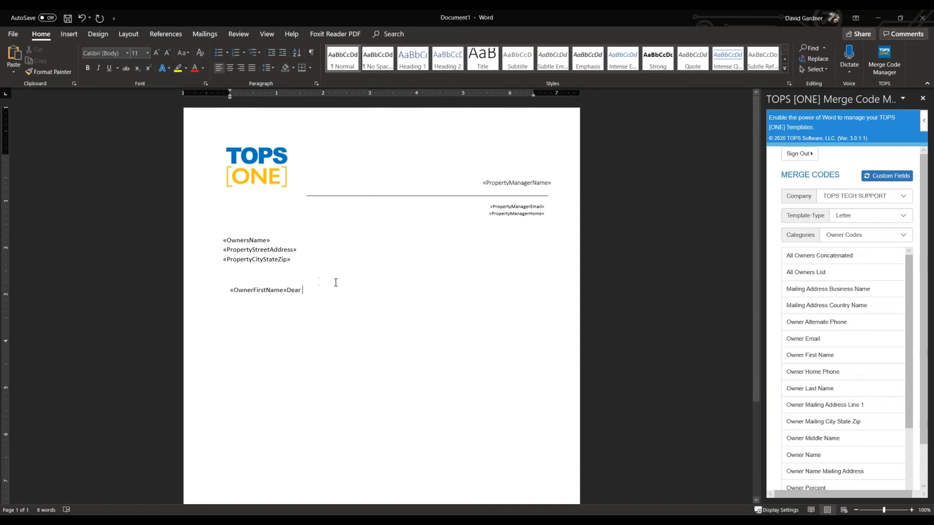
key(BackSpace)
key(BackSpace)
key(BackSpace)
key(BackSpace)
key(BackSpace)
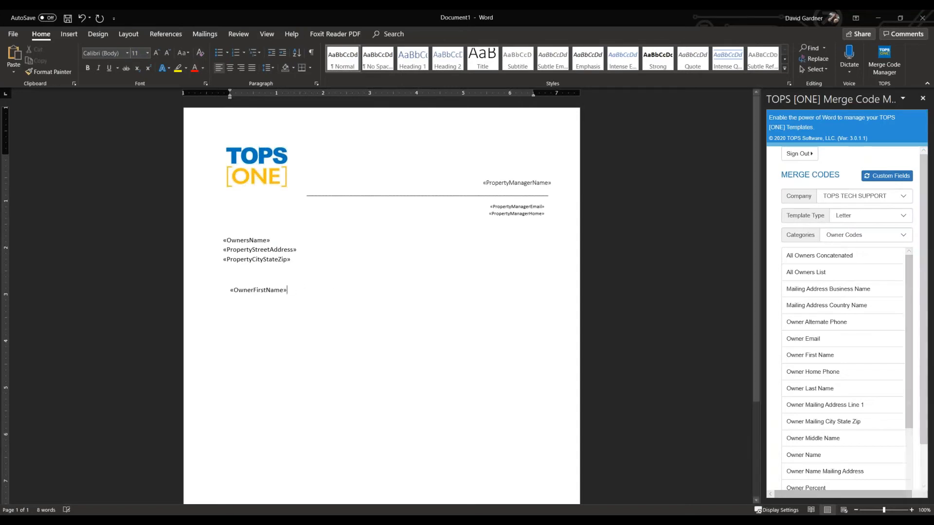
click(262, 291)
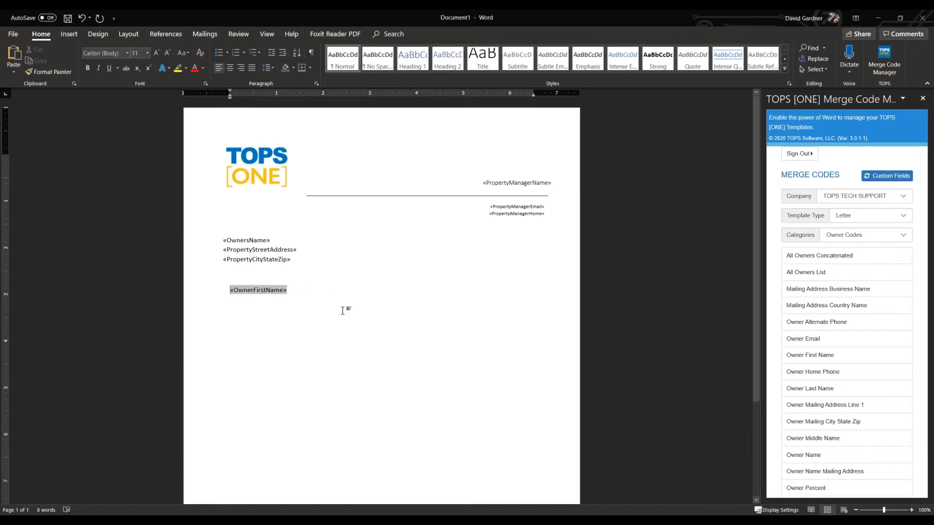
text(Dear)
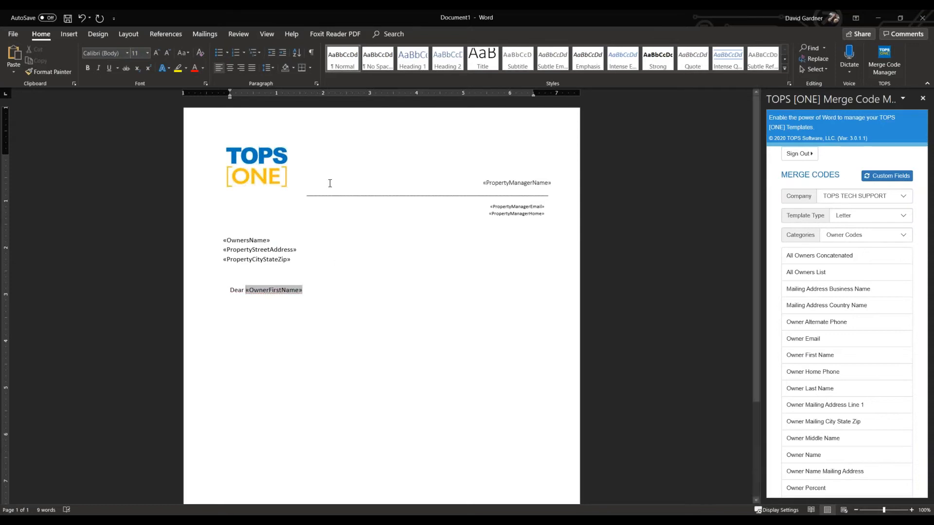
click(343, 292)
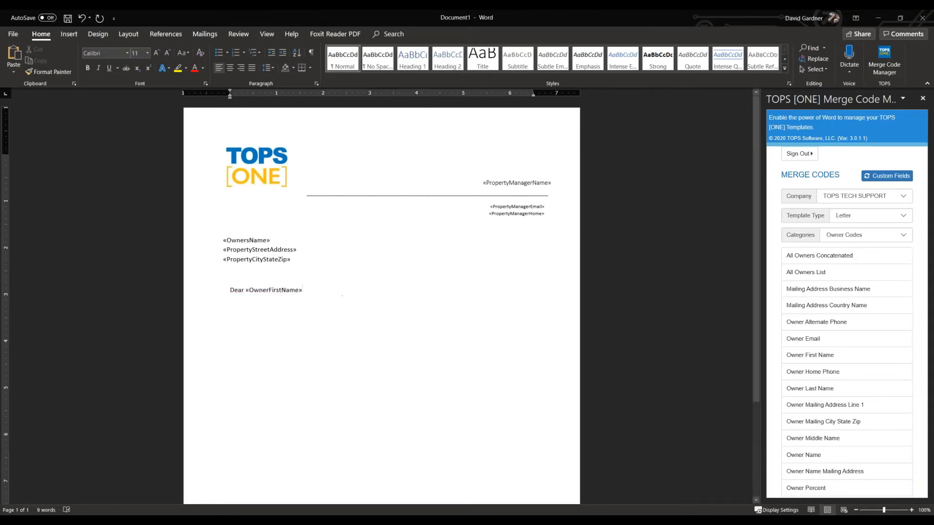
text(,)
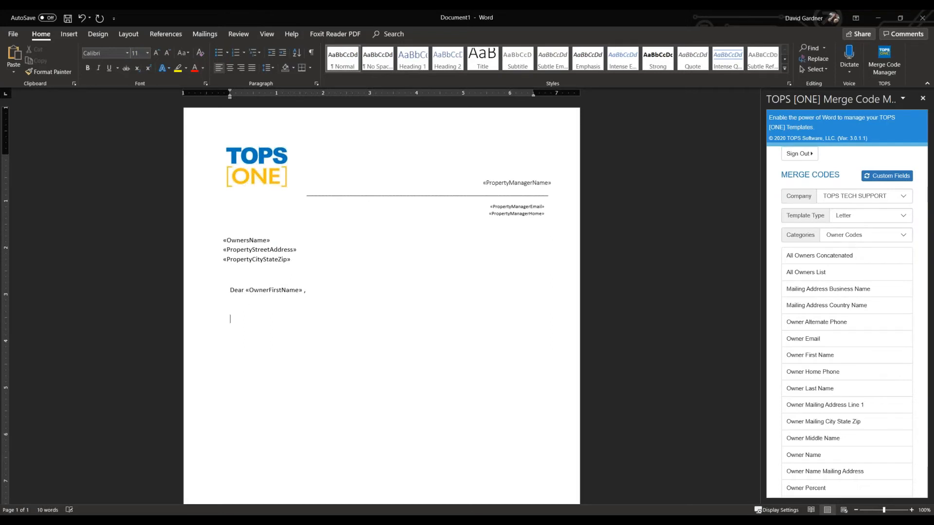
Switch the merge code category to Custom Field Codes and insert CF Community Message Body below the salutation.
click(233, 319)
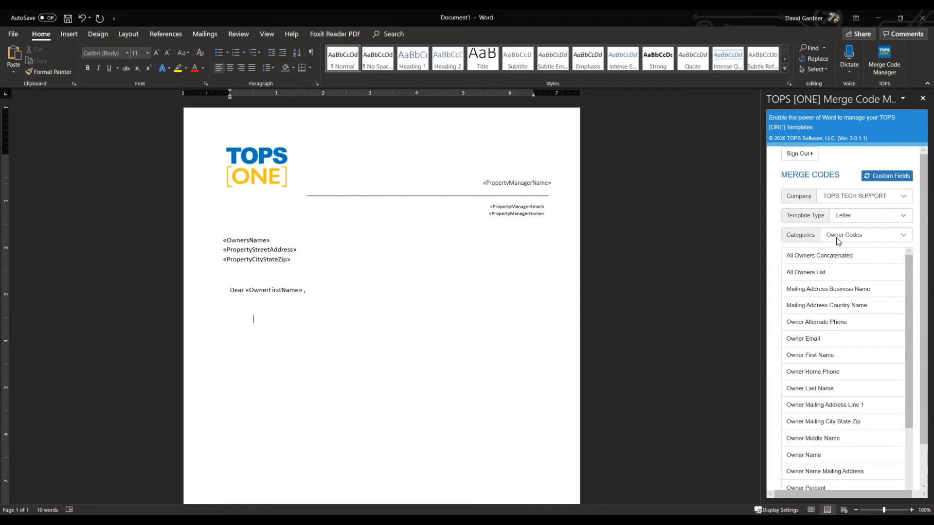
click(849, 238)
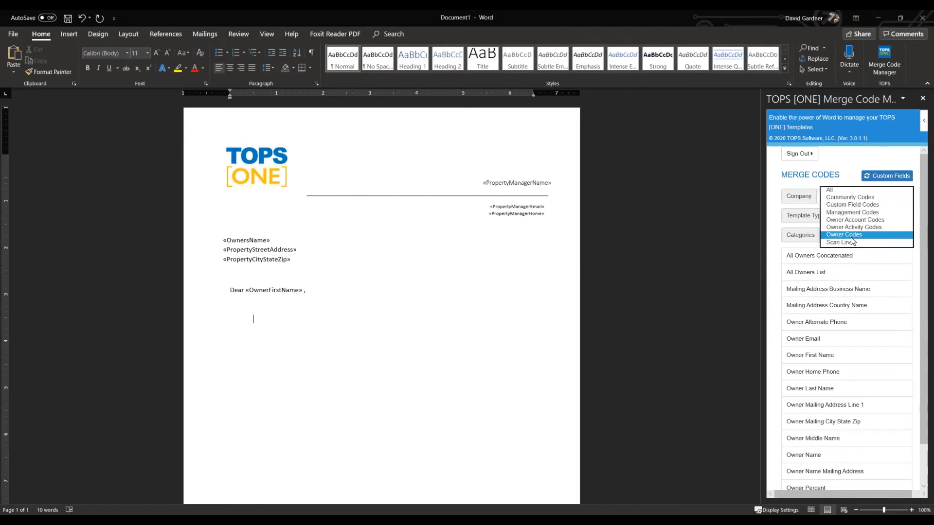
click(850, 206)
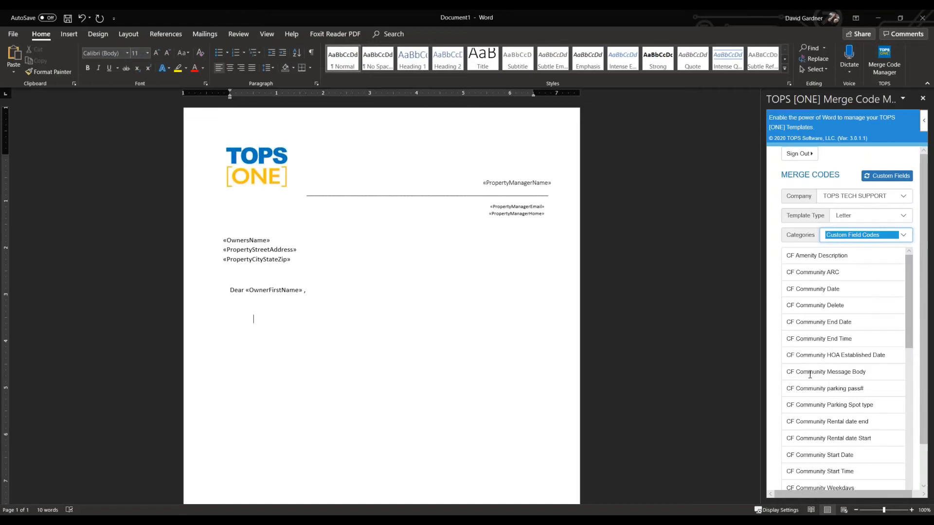
mouse_move(907, 341)
mouse_down()
mouse_move(908, 364)
mouse_move(906, 353)
mouse_up()
double_click(831, 334)
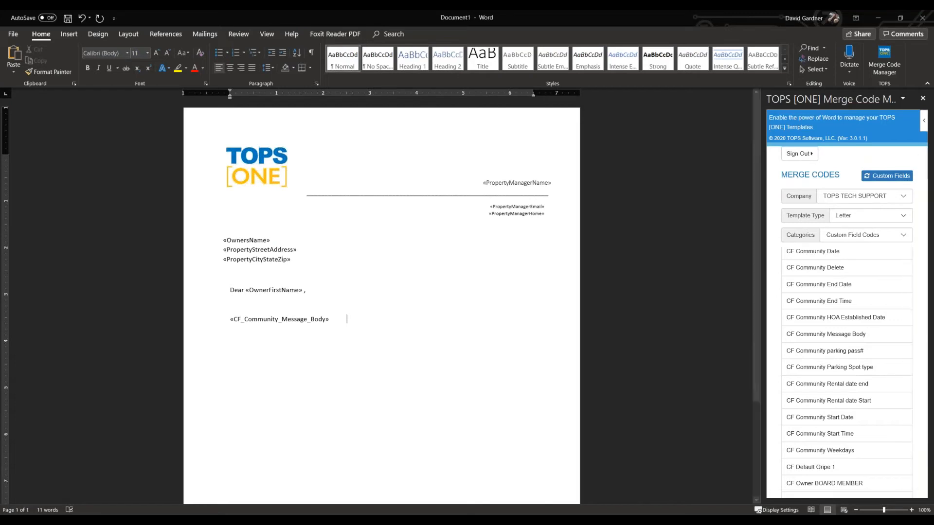
Paste the "Sincerely," closing with «AccountantSignature», «AccountantEmail» and «AccountantHome» below the message body code.
scroll(342, 364, down, 2)
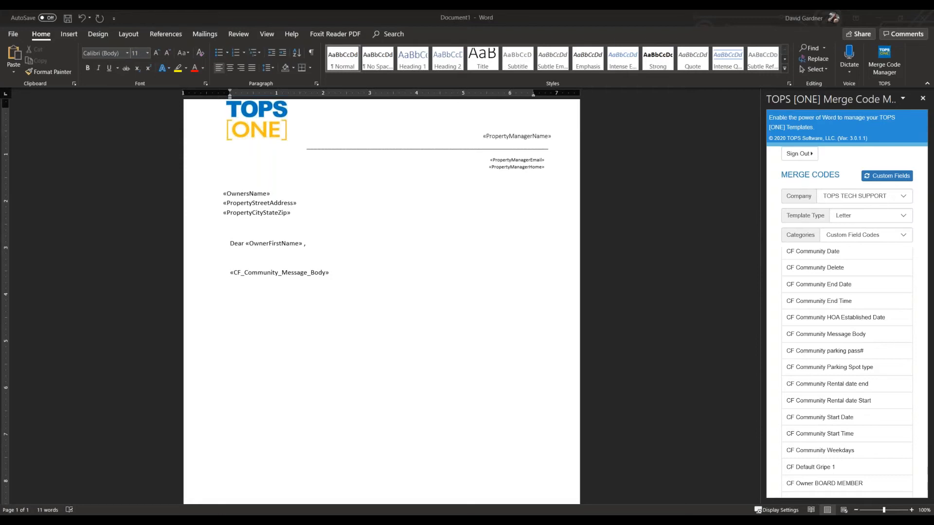
click(422, 331)
key(Return)
key(Return)
key(Return)
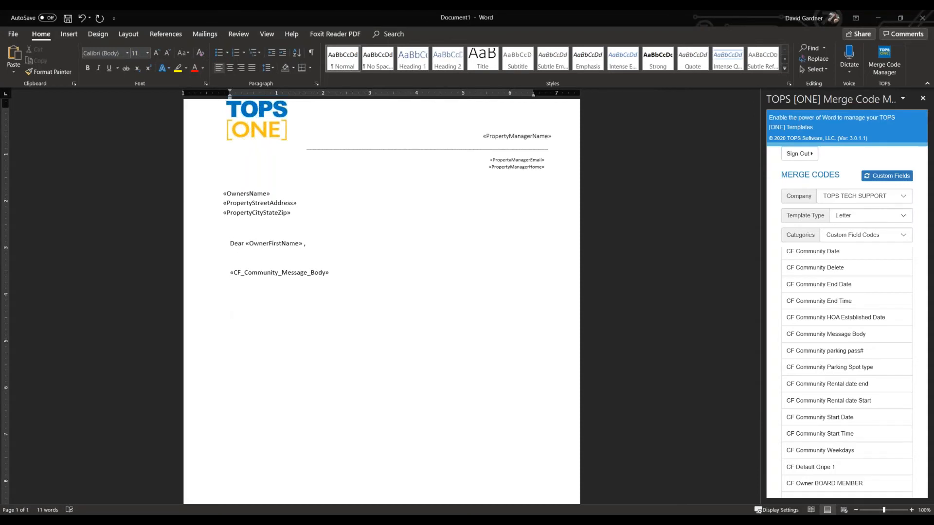
text(Sincerely, «AccountantSignature» «AccountantEmail» «AccountantHome»)
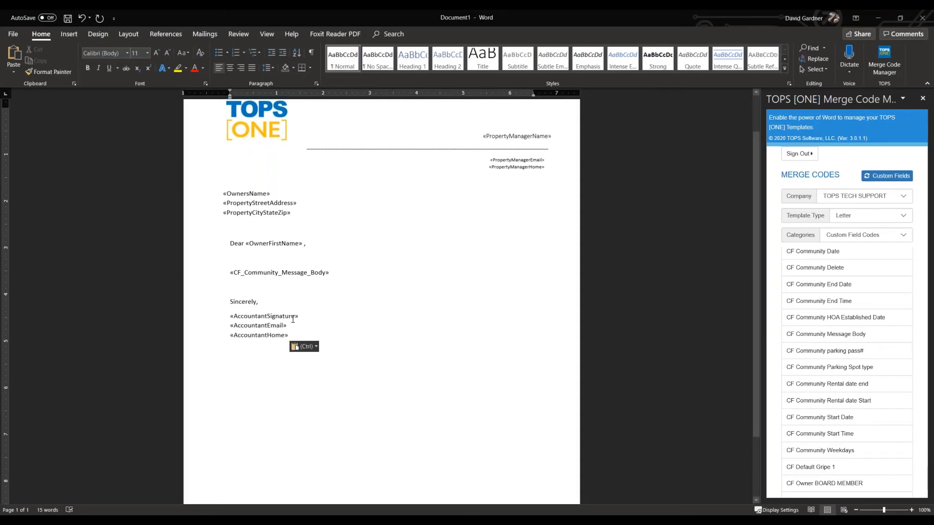
Remove the extra spacing after «CF_Community_Message_Body» and review the finished letter layout.
click(298, 281)
click(367, 273)
key(BackSpace)
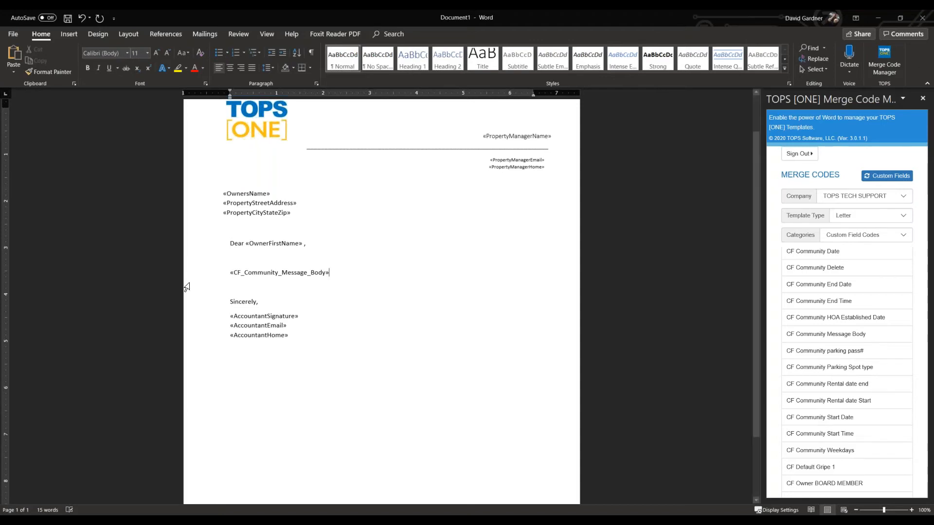
scroll(343, 355, down, 1)
scroll(300, 171, up, 3)
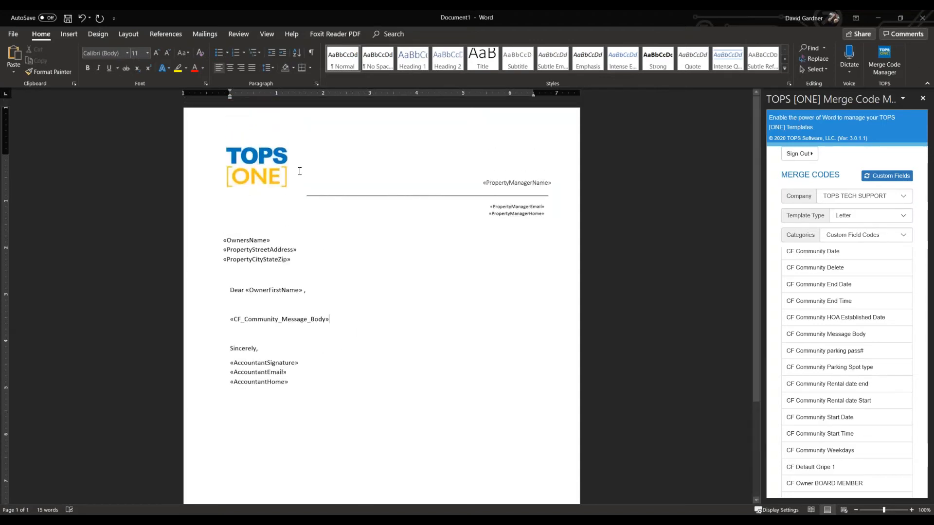
Save the letter as a Word document named testtemp on the Desktop.
click(15, 38)
click(42, 161)
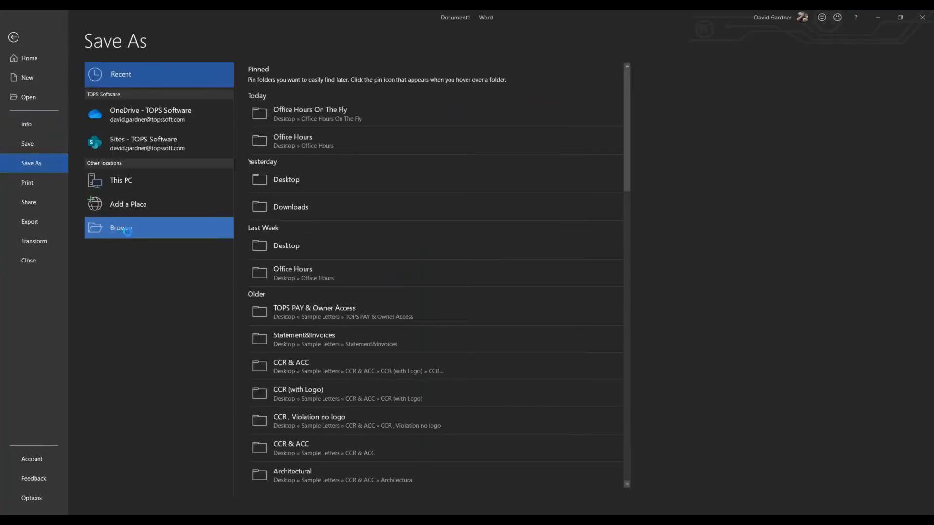
click(127, 232)
click(32, 92)
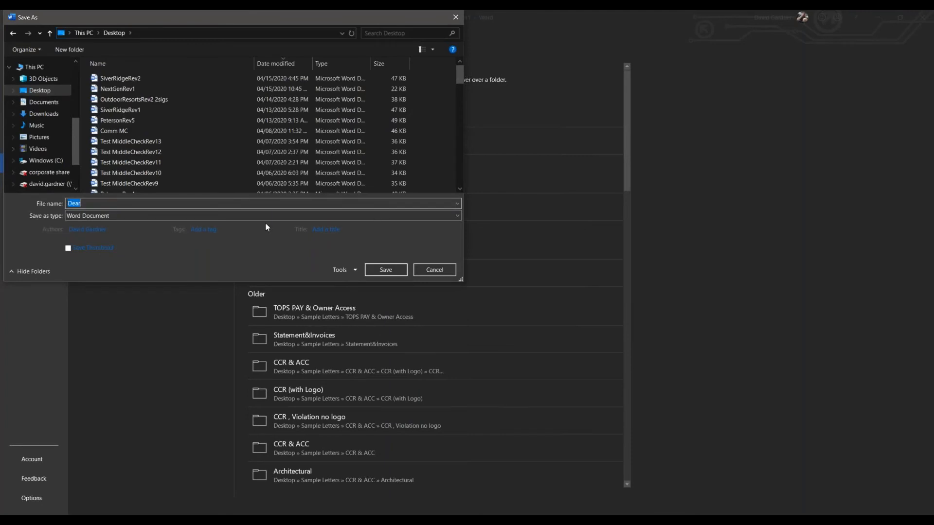
key(BackSpace)
text(test)
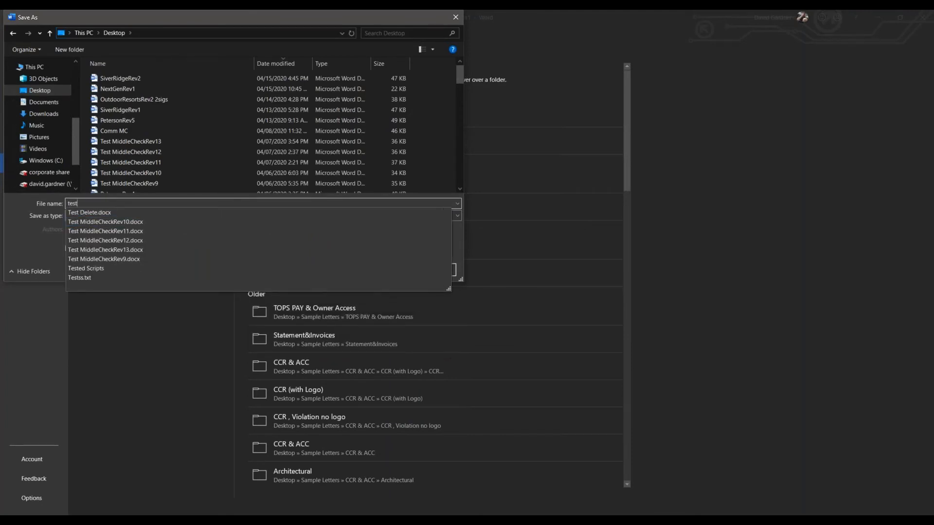
text(temp)
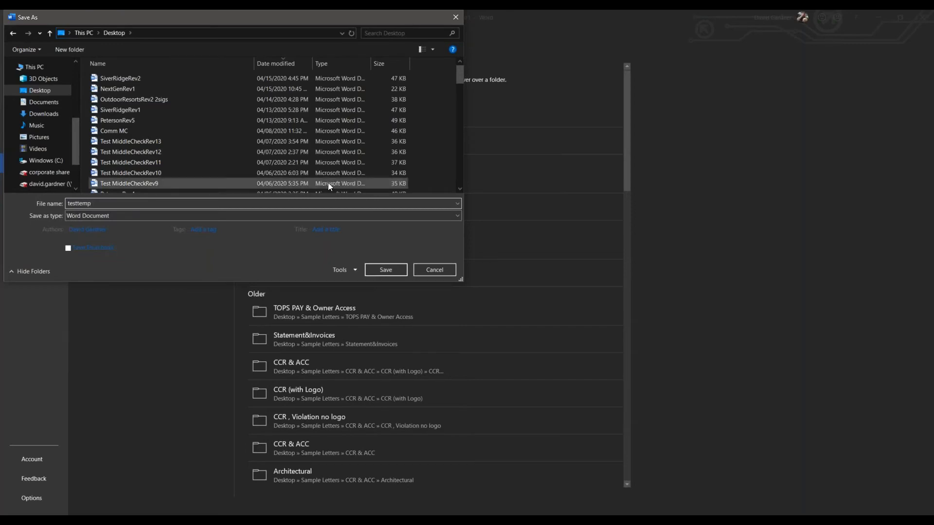
click(392, 269)
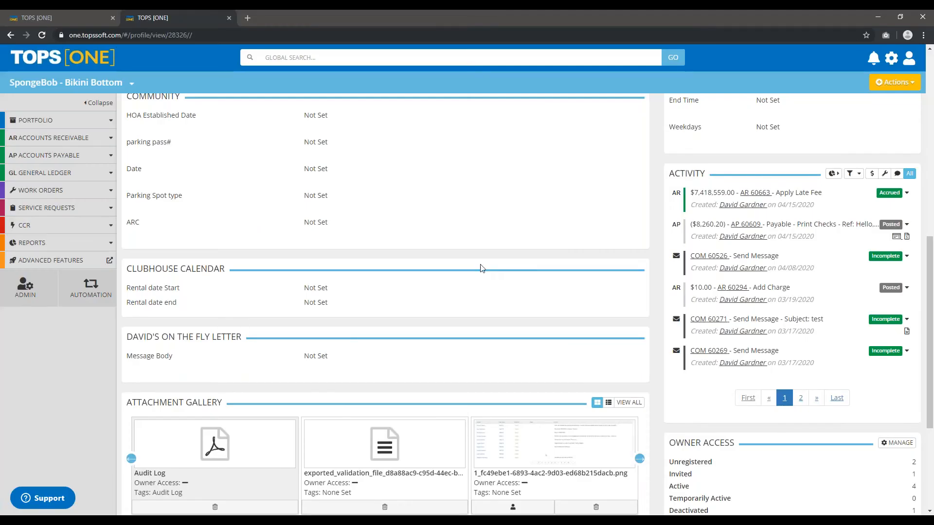
Switch to TOPS [ONE] in the browser and open the Template Library from the administration page's related links.
scroll(482, 267, up, 10)
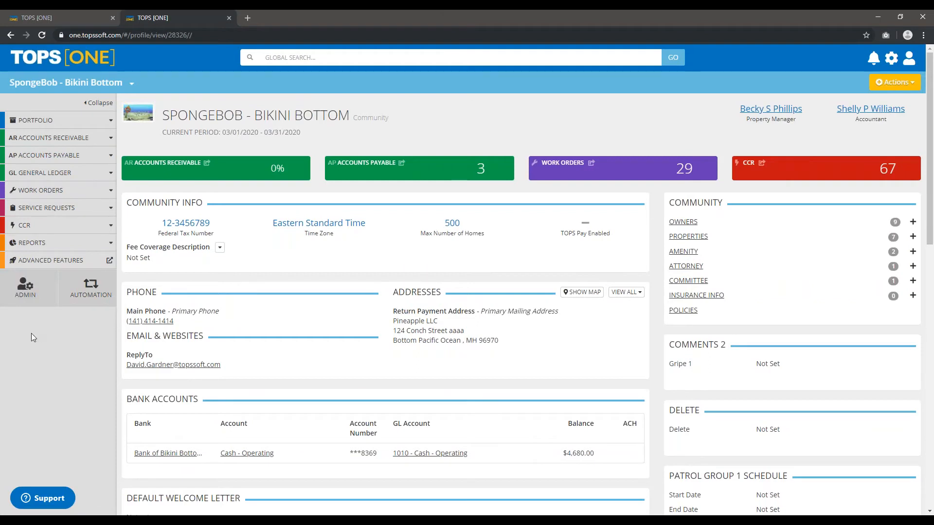
click(26, 297)
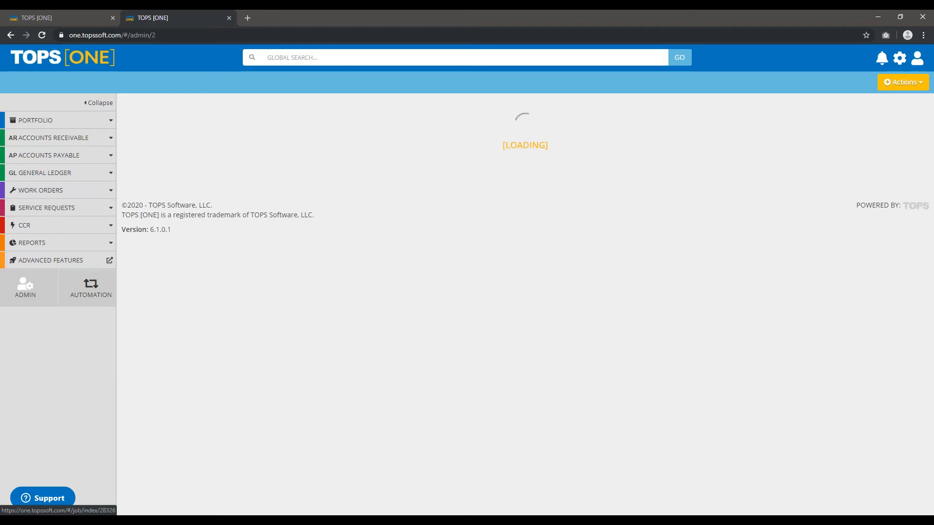
scroll(639, 245, down, 10)
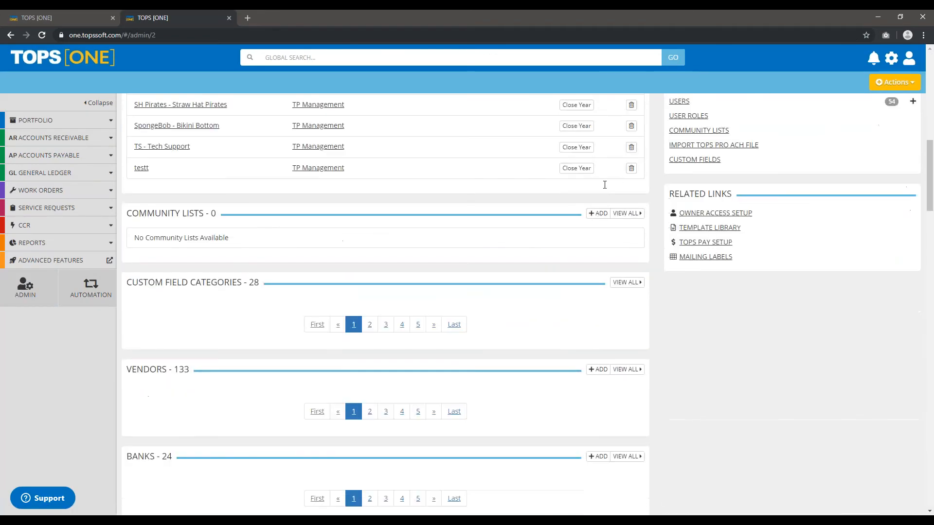
scroll(639, 244, up, 4)
scroll(639, 245, down, 2)
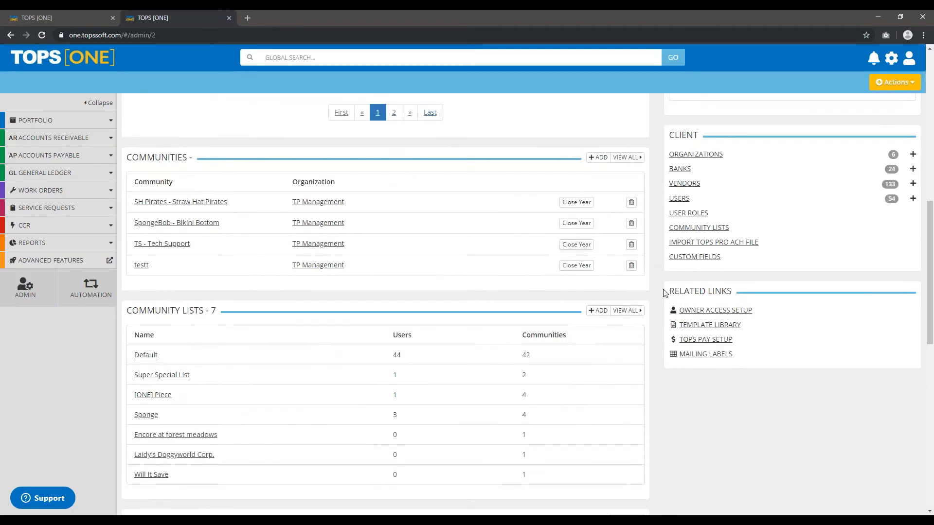
triple_click(725, 296)
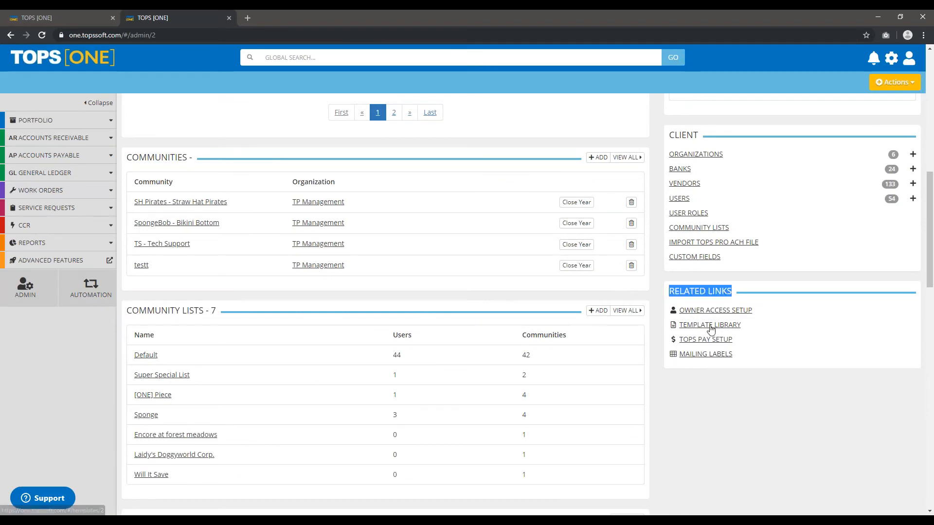
click(708, 326)
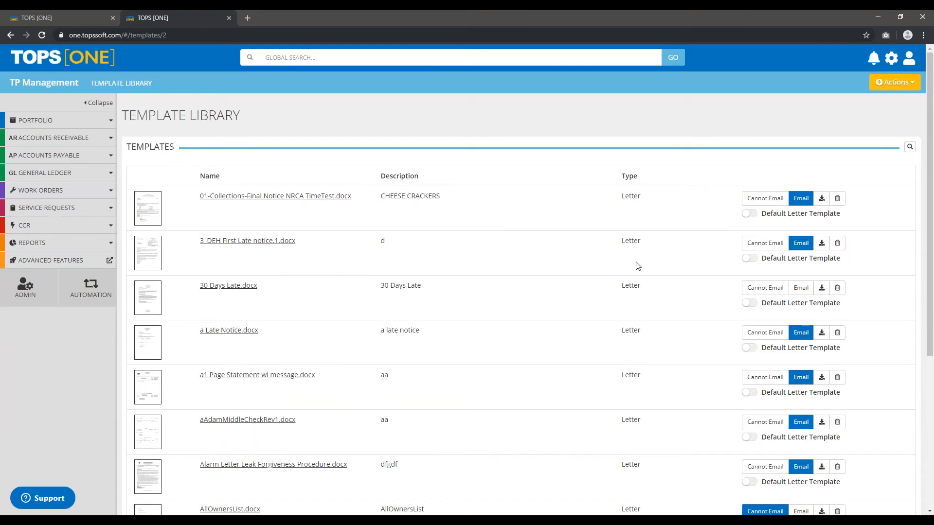
Start a new template of type Letter with the description "on the fly".
click(894, 82)
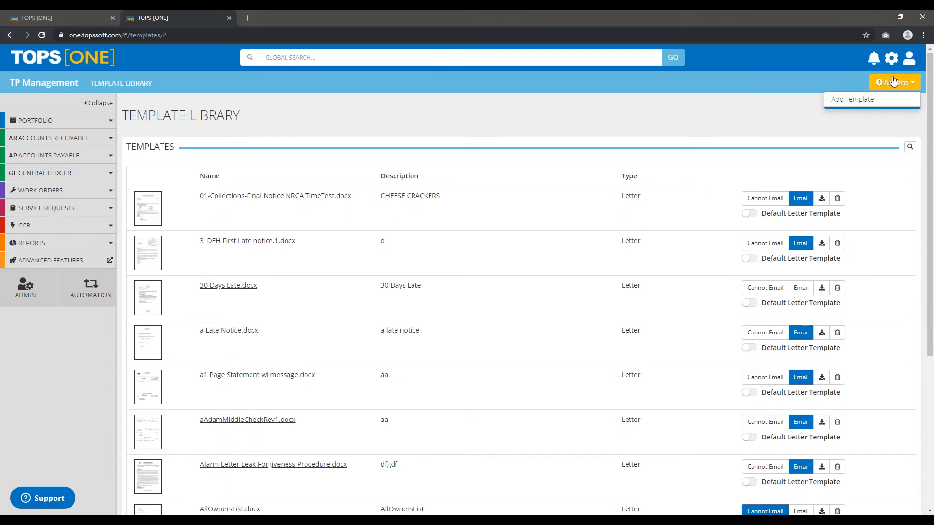
click(855, 100)
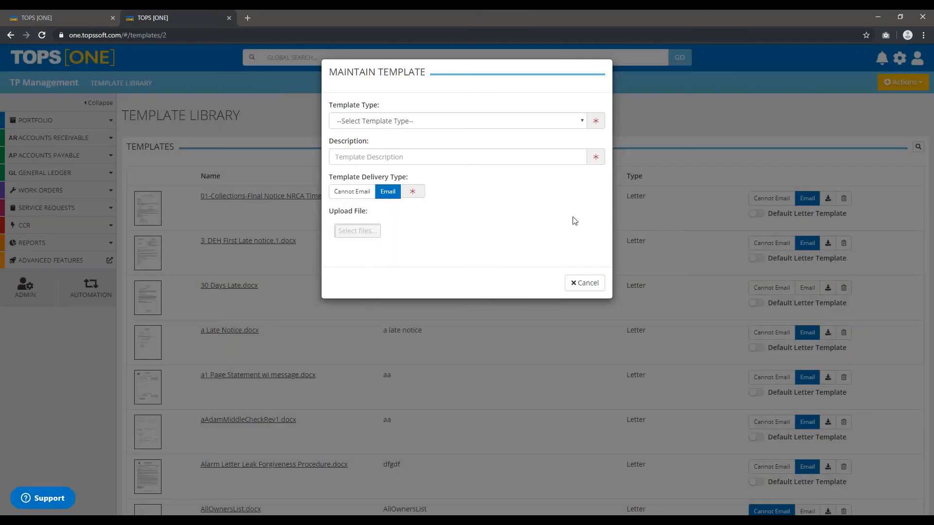
click(397, 123)
click(362, 157)
click(363, 156)
text(on )
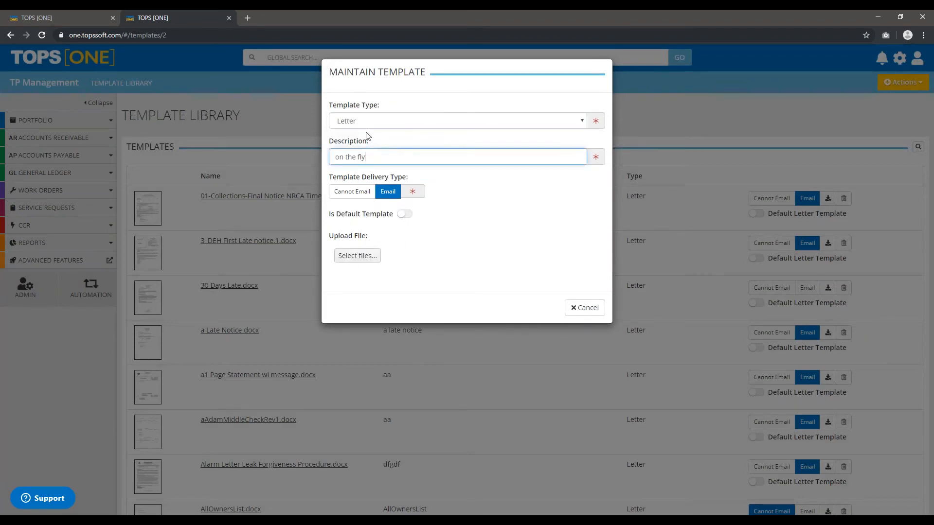
text(the fly)
Select testtemp.docx from the Desktop as the template file and upload it.
click(366, 255)
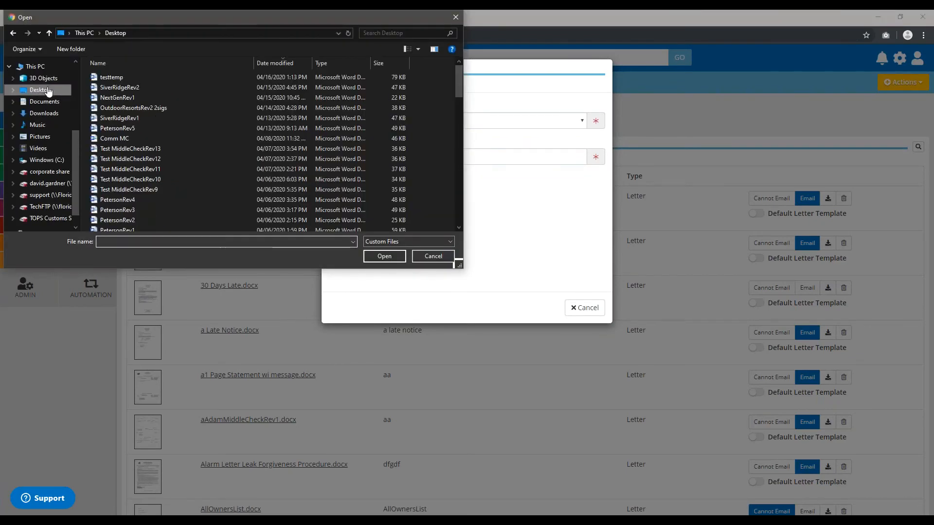
click(47, 89)
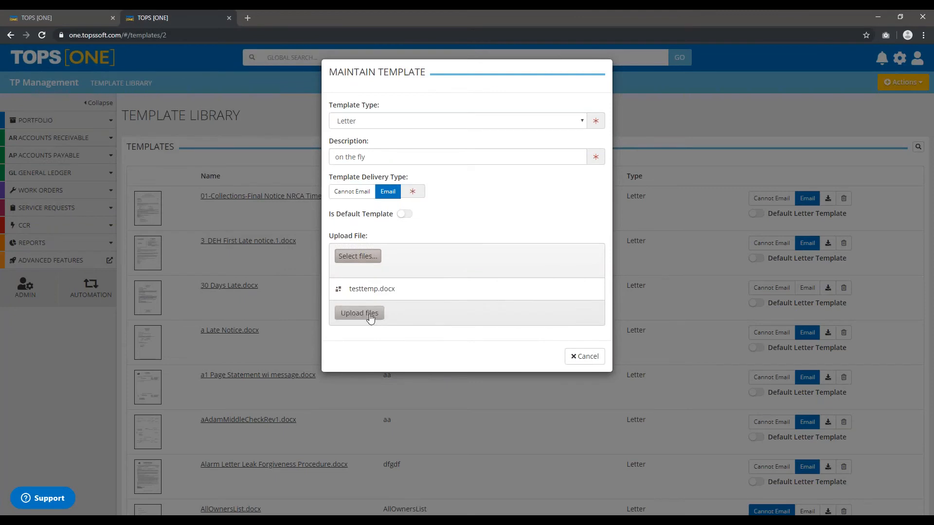
click(371, 317)
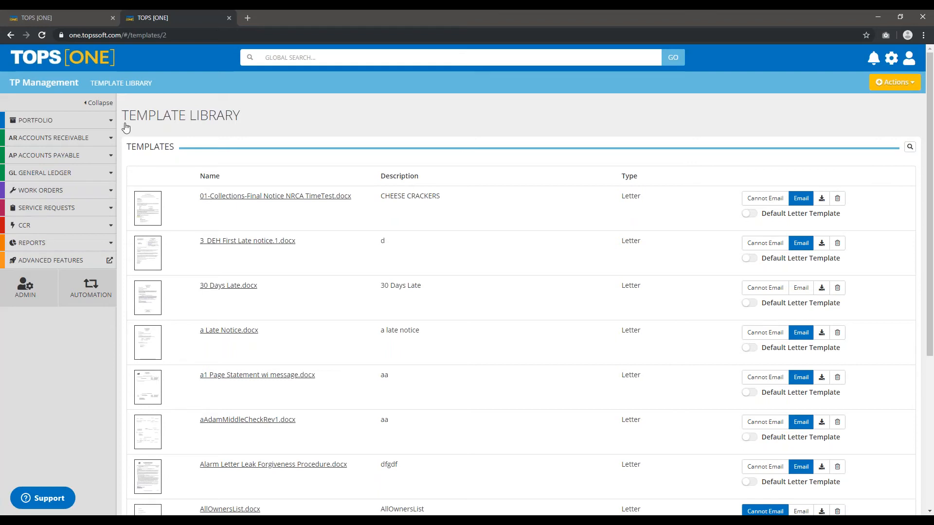
Open the SpongeBob - Bikini Bottom community profile from the portfolio and start editing the community.
click(35, 123)
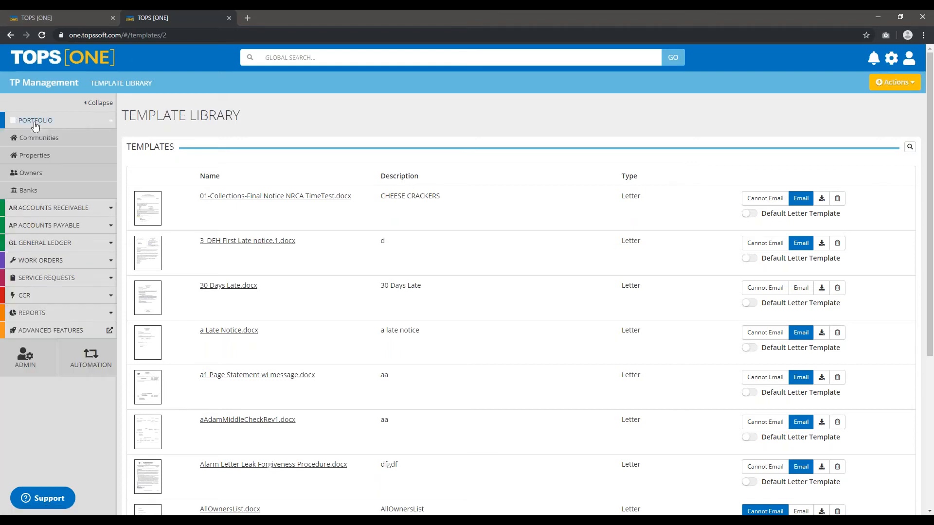
click(39, 137)
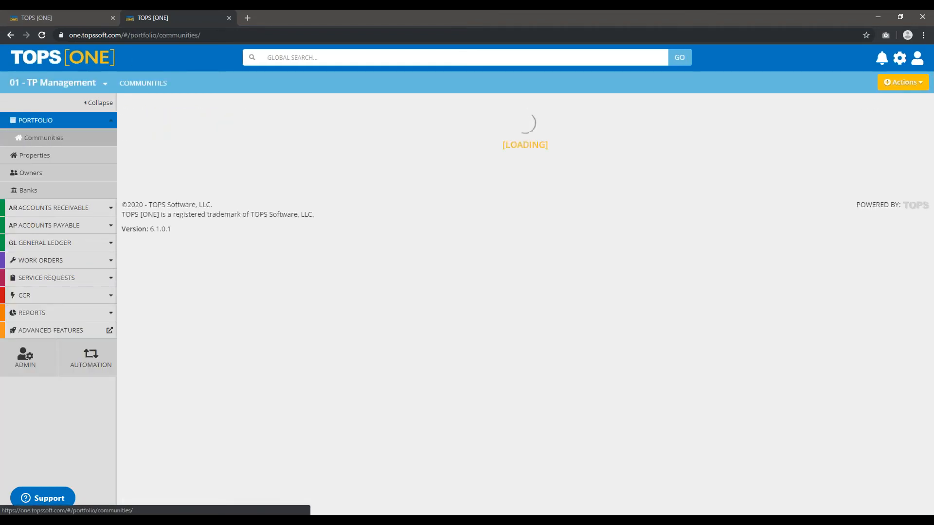
click(204, 152)
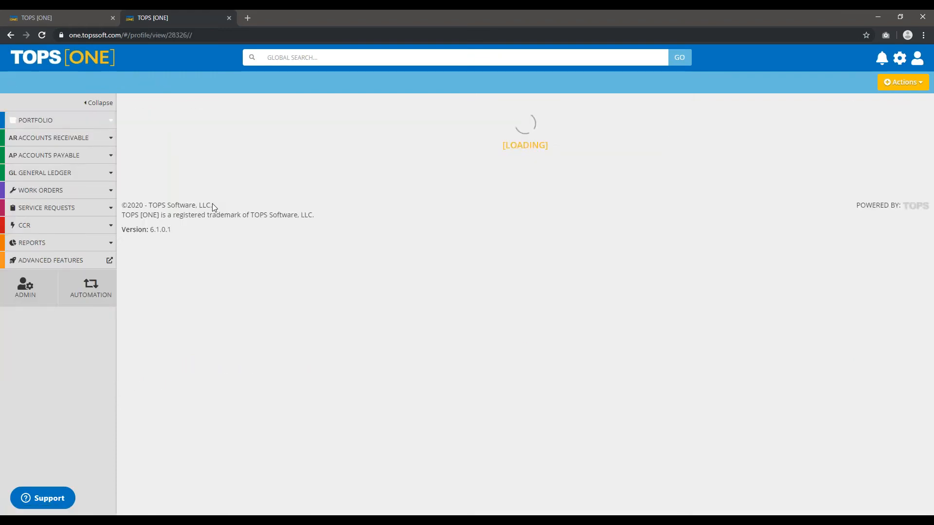
scroll(202, 234, down, 5)
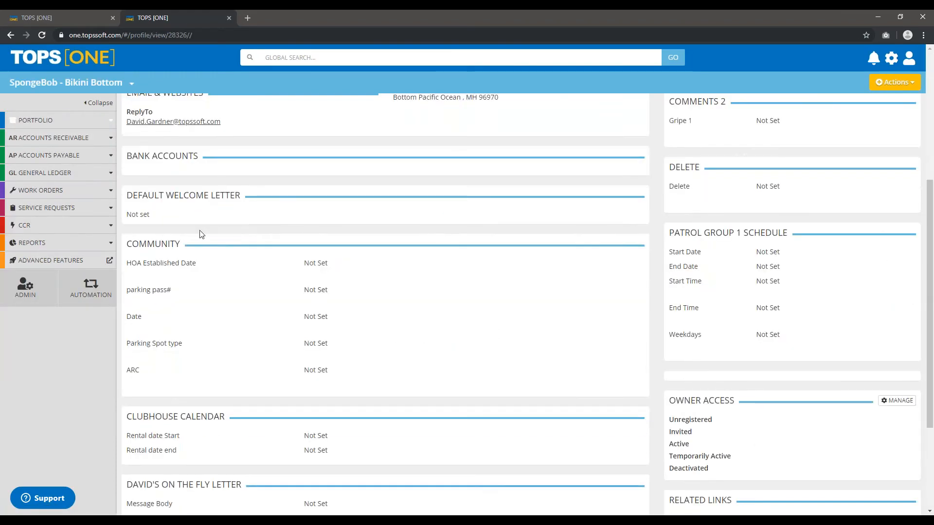
scroll(285, 400, down, 3)
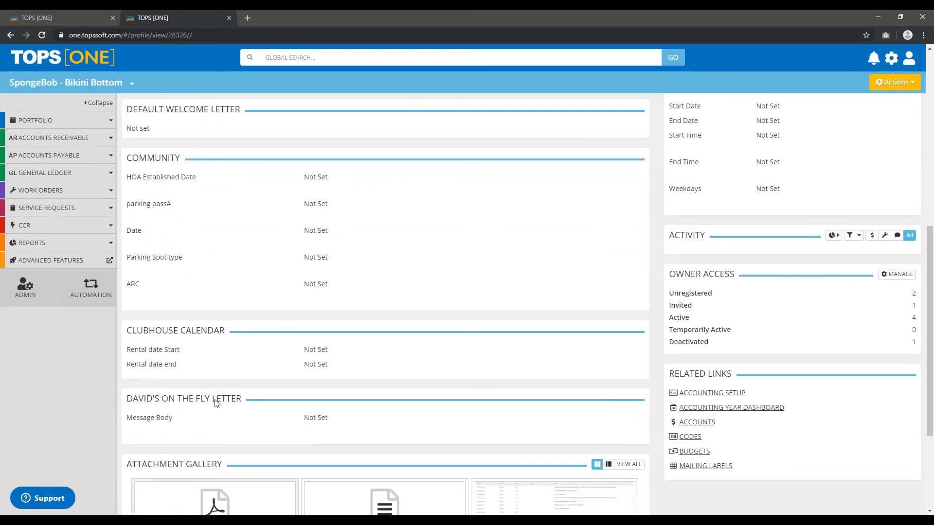
click(895, 82)
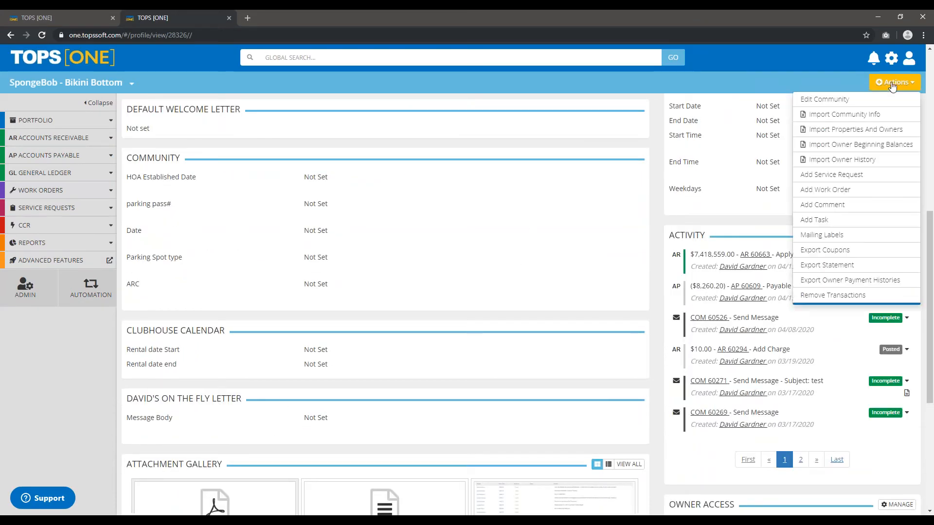
click(836, 103)
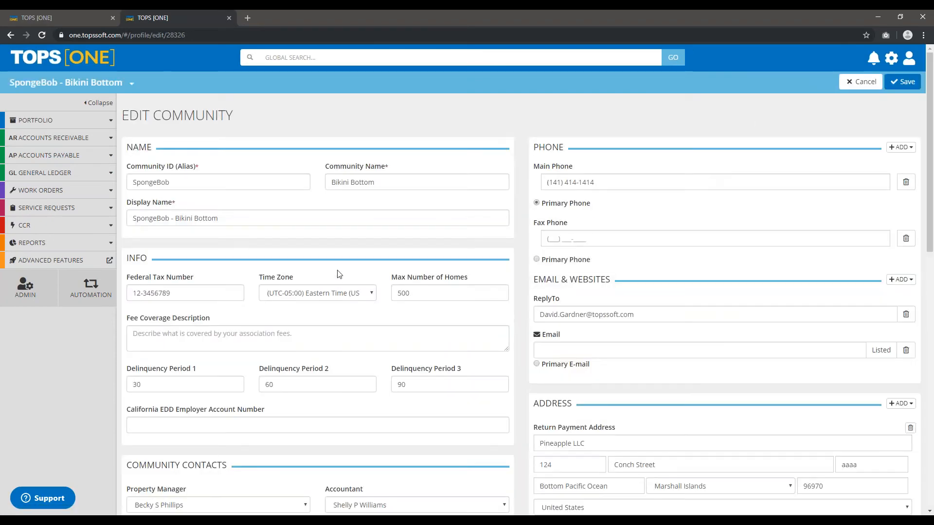
Paste the lorem ipsum letter text into the on the fly letter's Message Body, enlarge the field and save the community.
scroll(338, 266, down, 9)
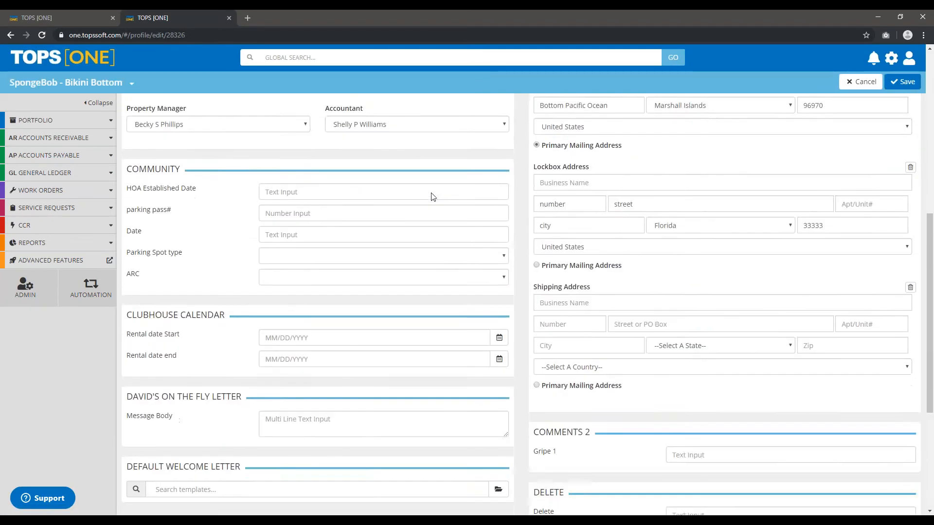
scroll(302, 301, down, 2)
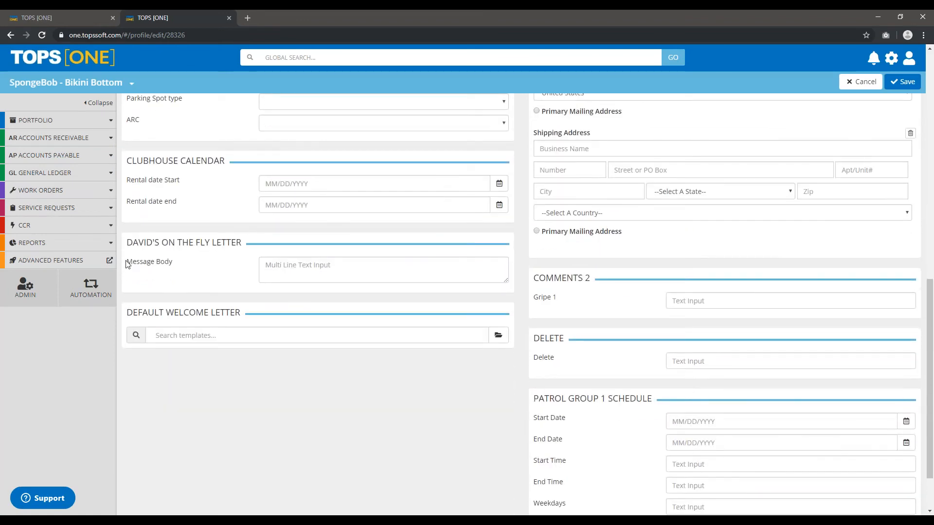
drag(128, 264, 194, 264)
click(292, 267)
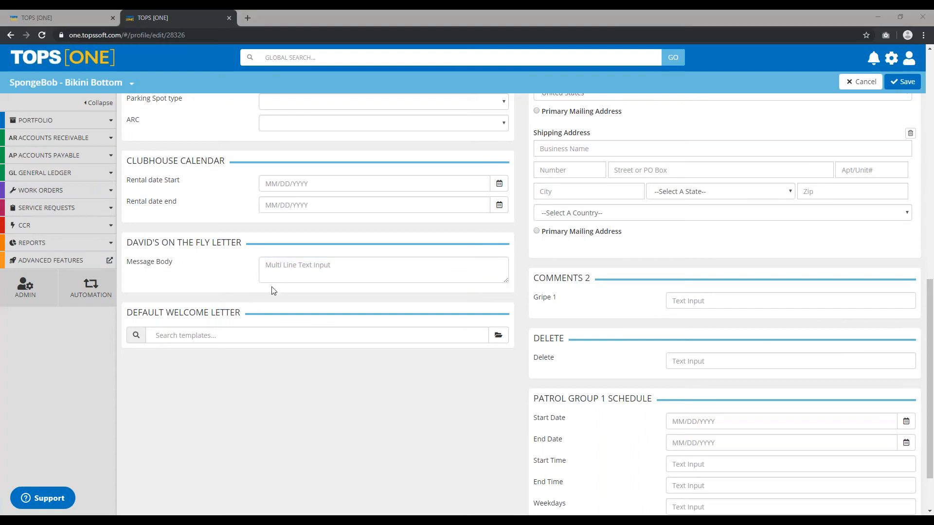
click(278, 260)
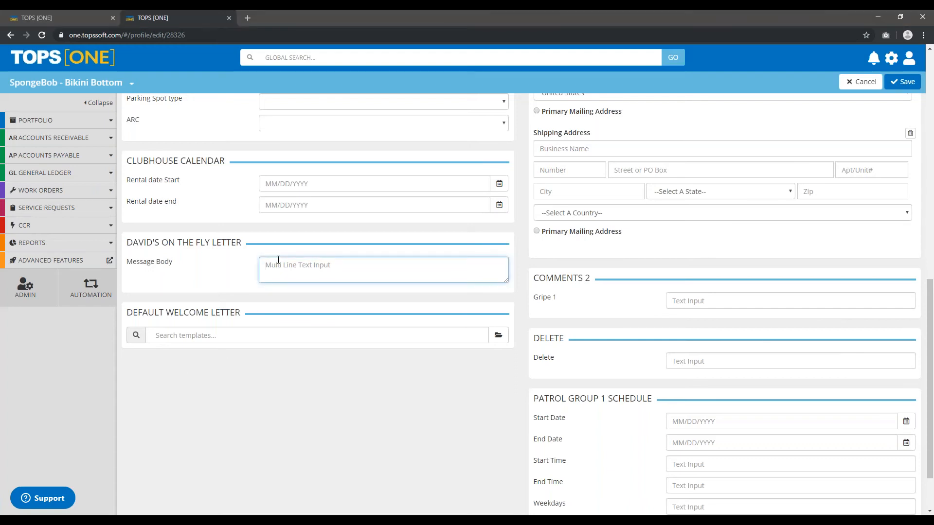
key(ctrl+v)
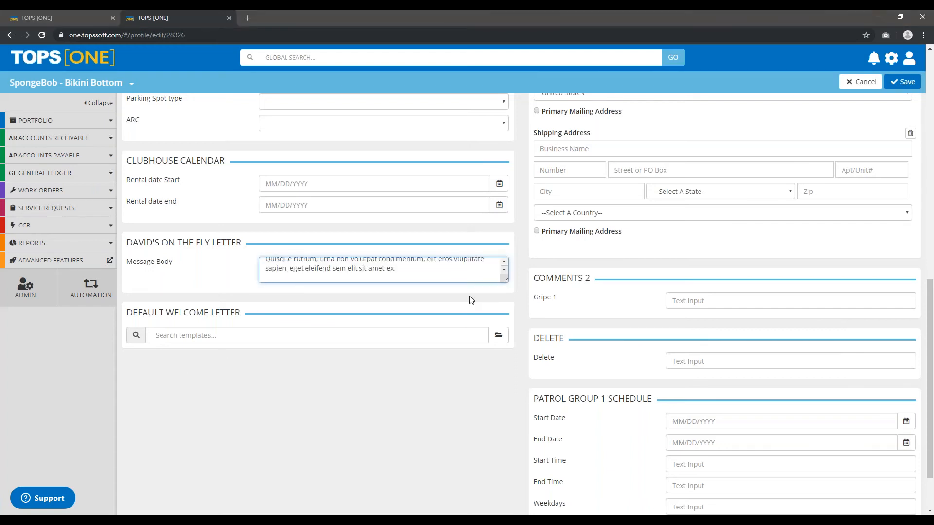
drag(506, 282, 510, 488)
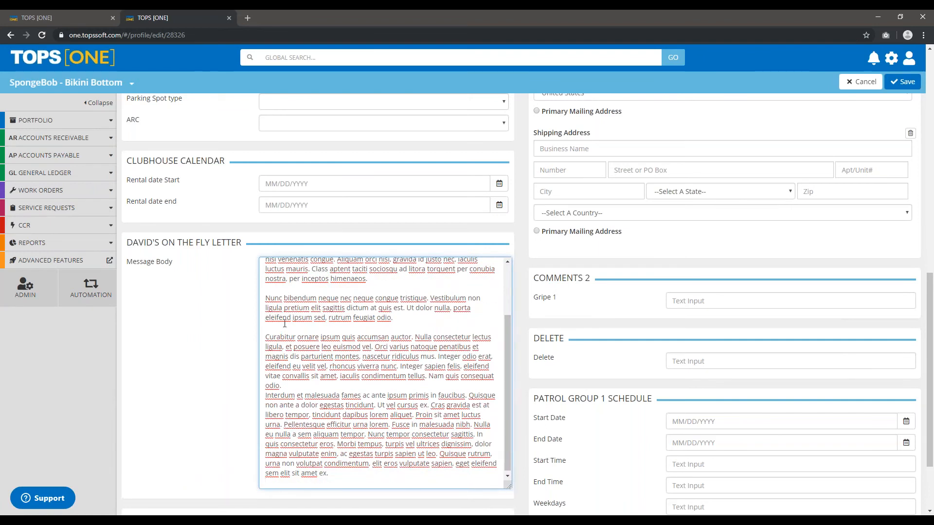
click(905, 82)
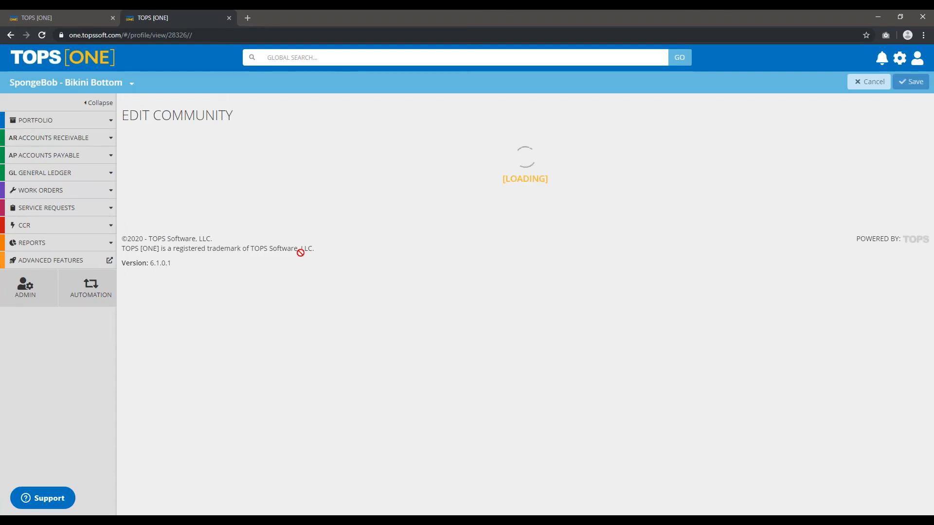
Review the Message Body text in the on the fly letter section of the community profile.
scroll(302, 259, down, 10)
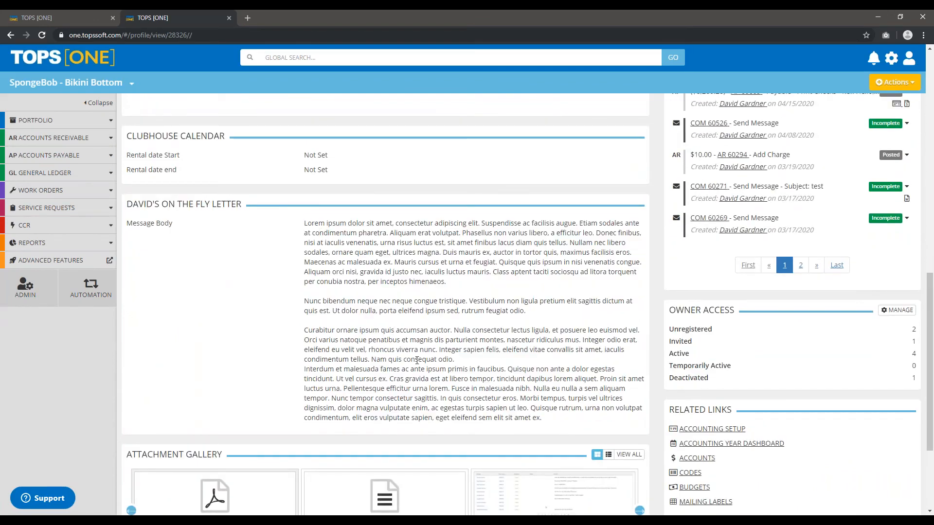
scroll(416, 359, up, 11)
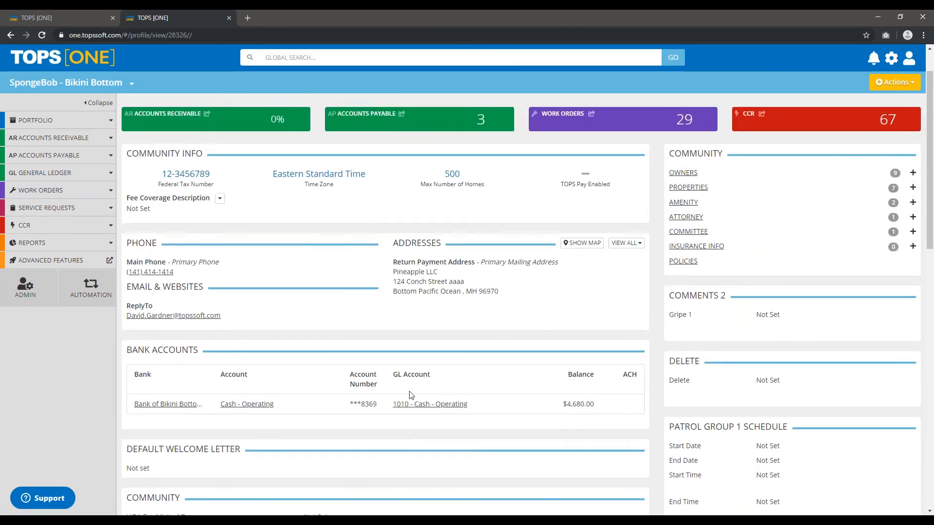
scroll(410, 395, down, 8)
scroll(417, 341, down, 2)
triple_click(417, 419)
click(403, 392)
Open the owners list for the SpongeBob - Bikini Bottom community.
scroll(385, 360, up, 10)
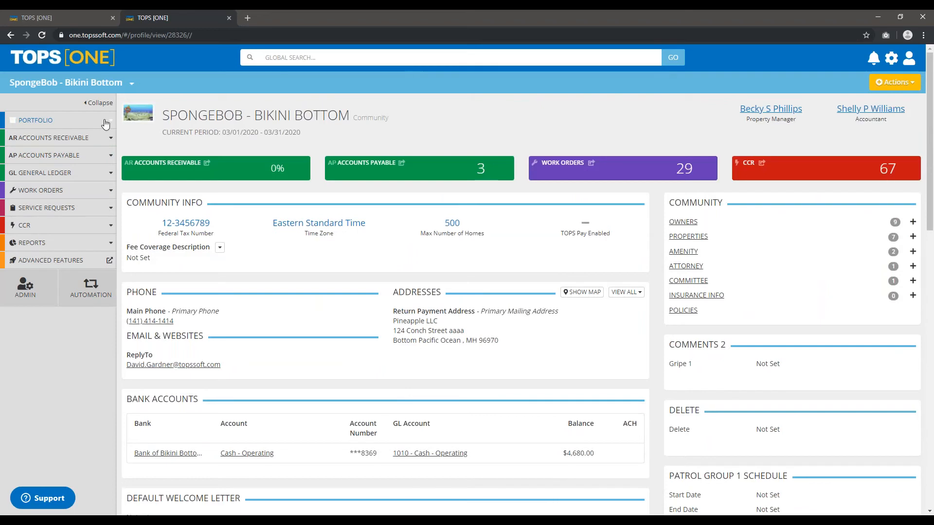
click(110, 125)
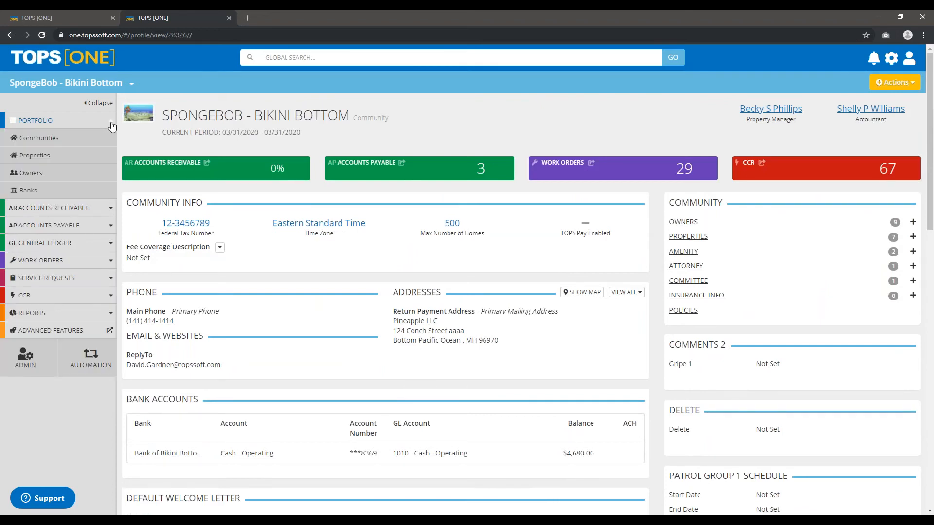
click(102, 177)
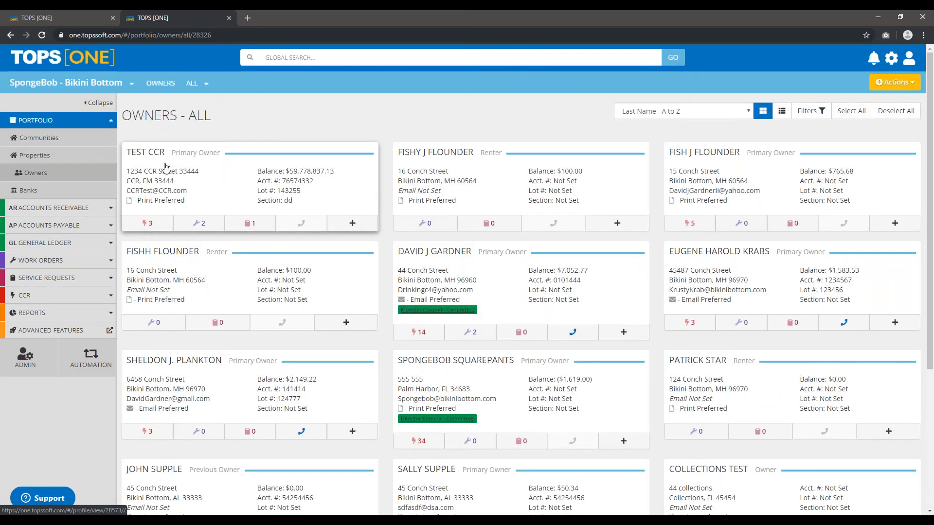
Open the SpongeBob SquarePants owner profile and start a new message to this owner.
click(483, 365)
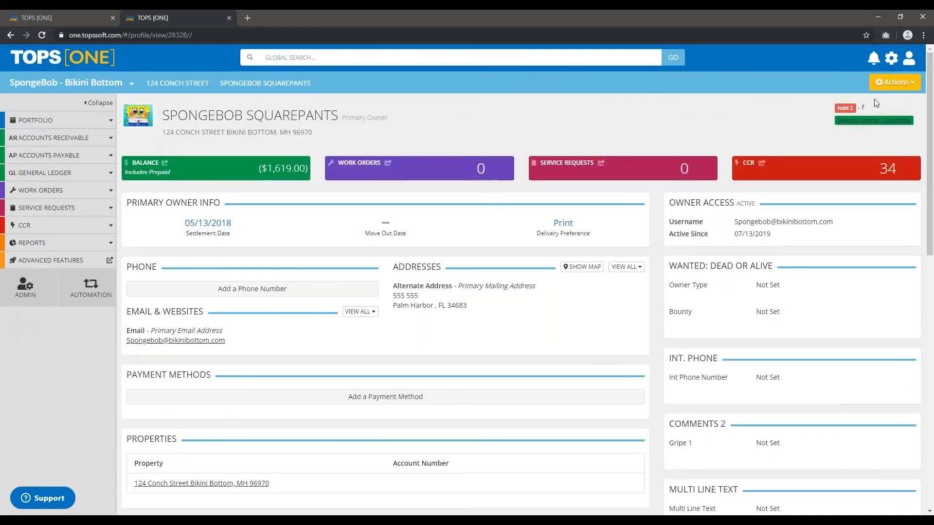
click(898, 83)
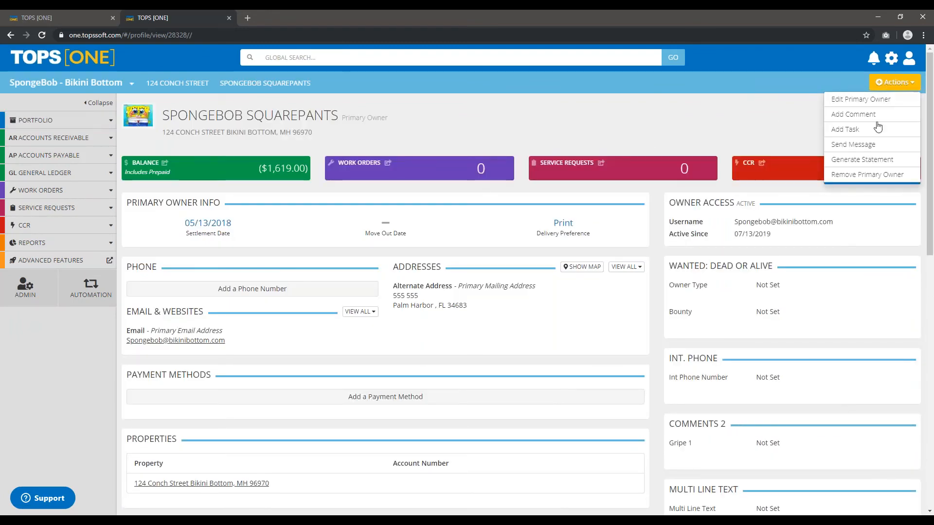
click(839, 145)
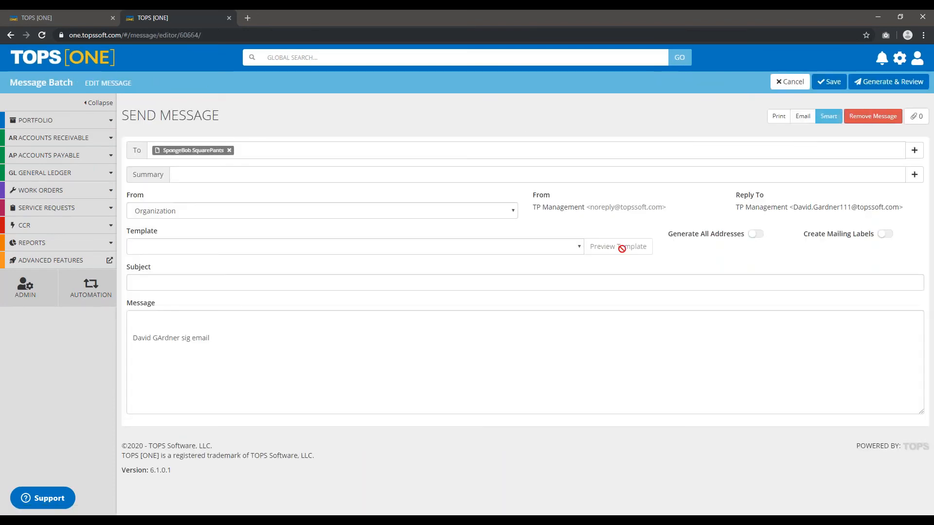
Choose testtemp.docx as the template for the message.
click(181, 248)
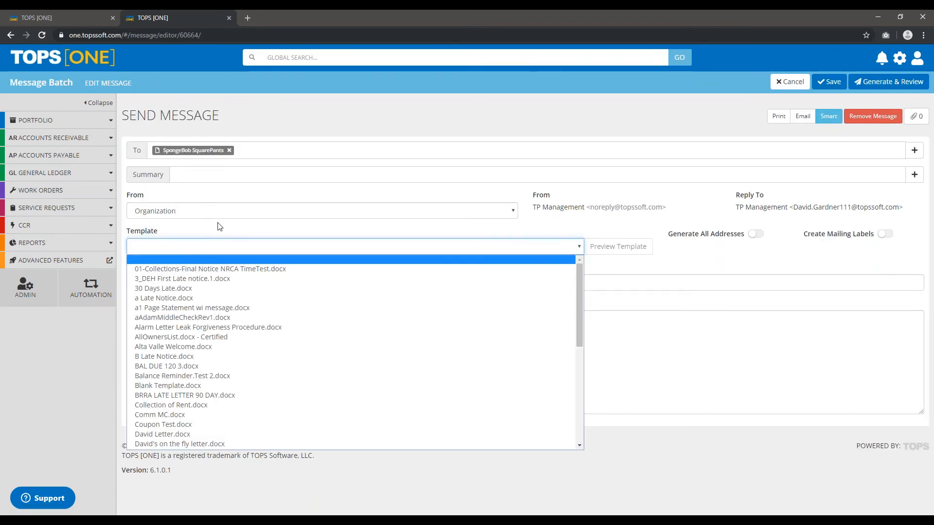
scroll(249, 318, down, 5)
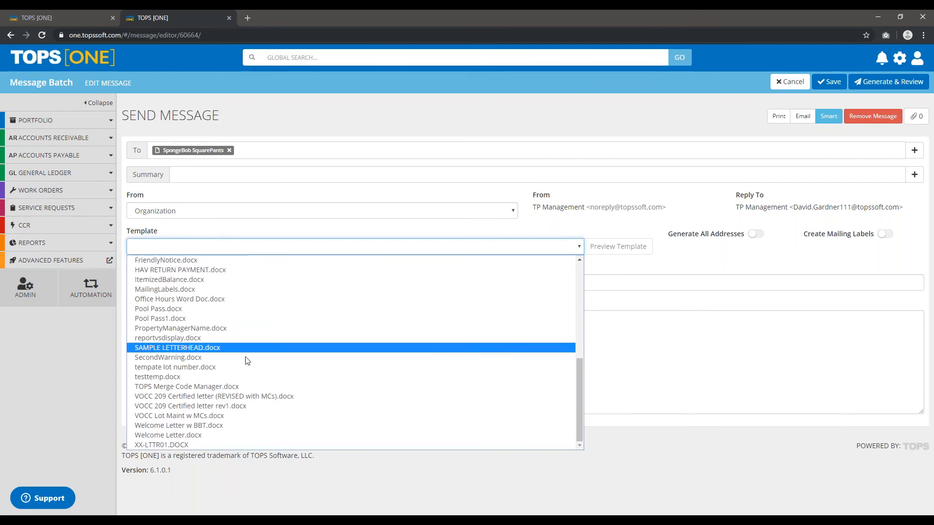
click(167, 379)
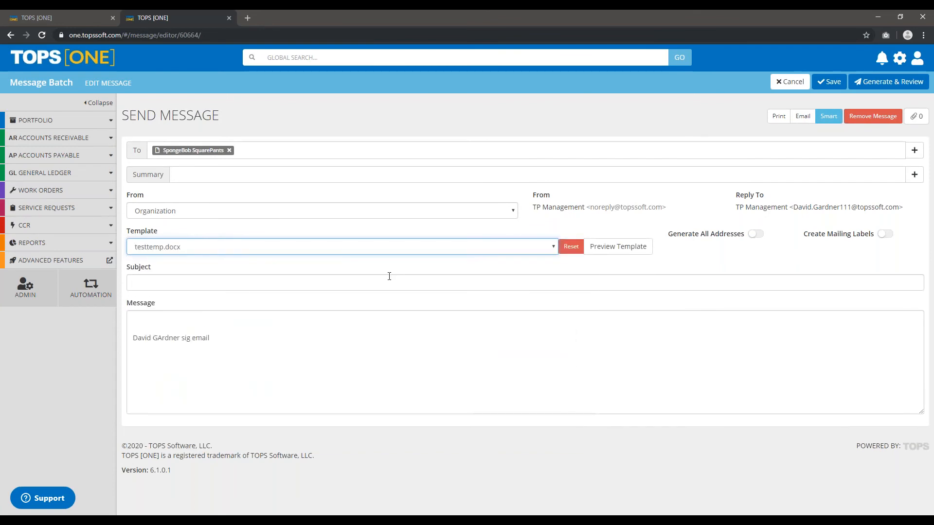
Preview the letter template, check the merged body paragraphs and close the preview.
click(623, 249)
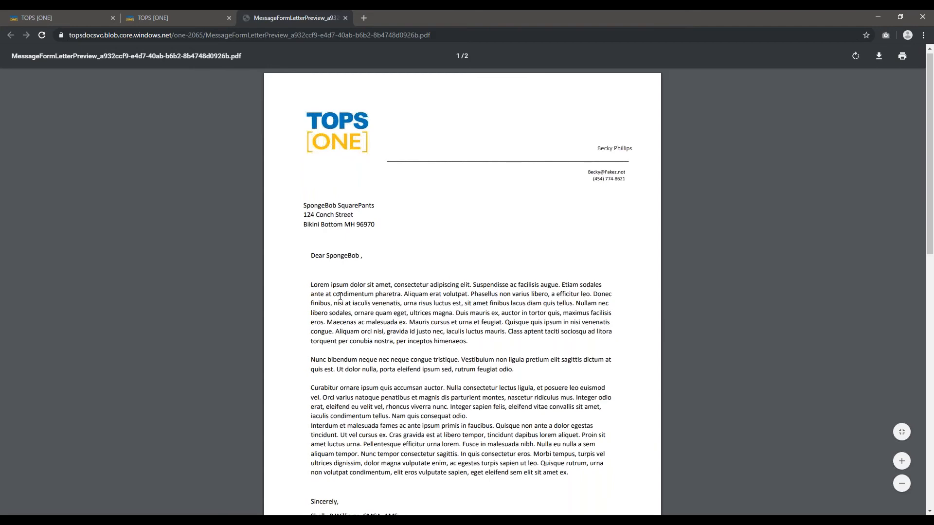
scroll(341, 296, down, 5)
scroll(340, 298, up, 4)
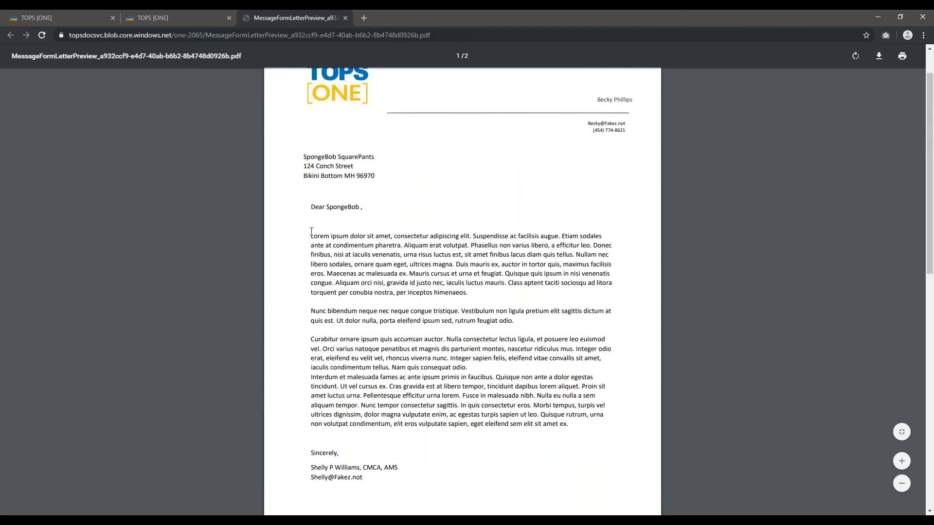
drag(311, 233, 509, 426)
click(516, 360)
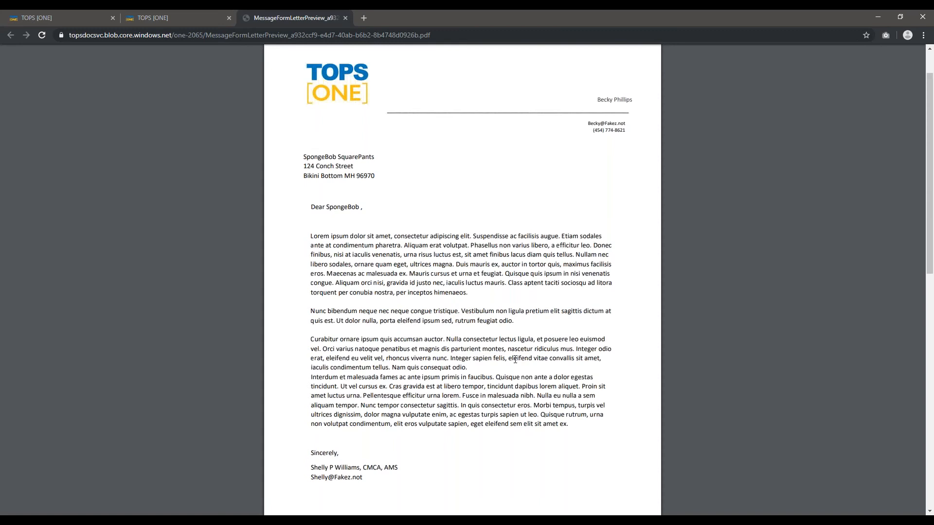
click(345, 18)
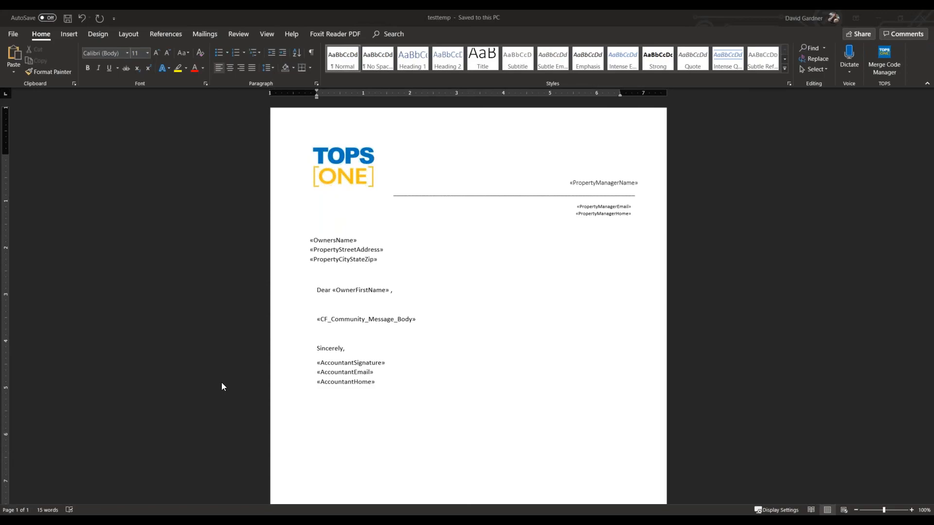
Switch from Word to TOPS [ONE] in the browser, search Support for "templates" and open the full Templates Overview article.
click(52, 523)
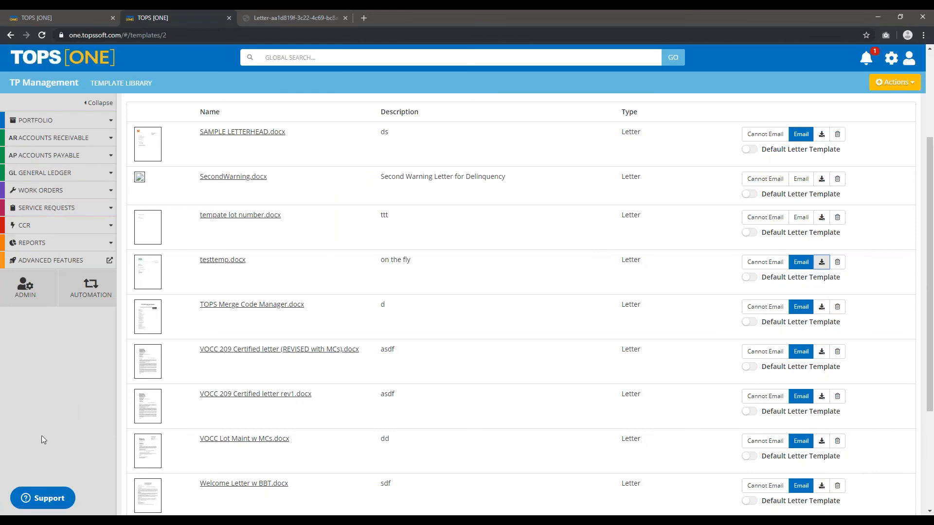
click(47, 500)
click(69, 271)
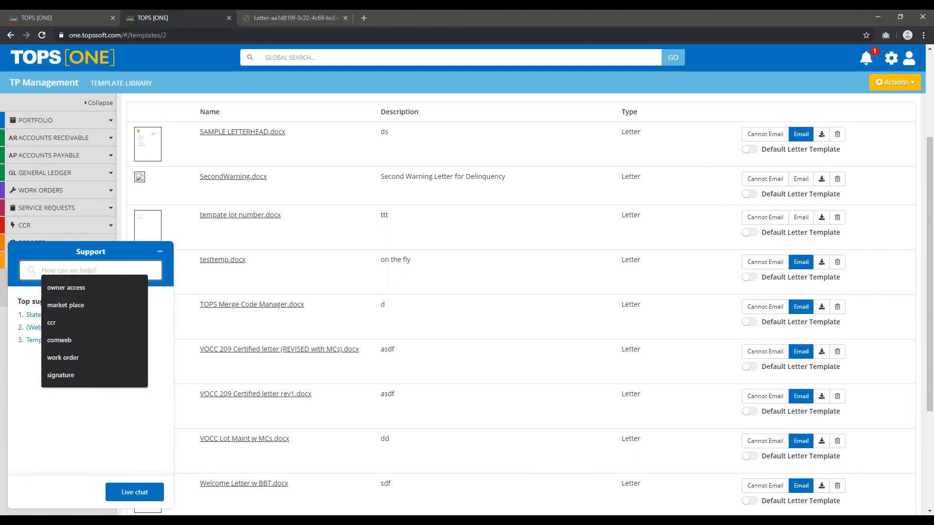
text(templates)
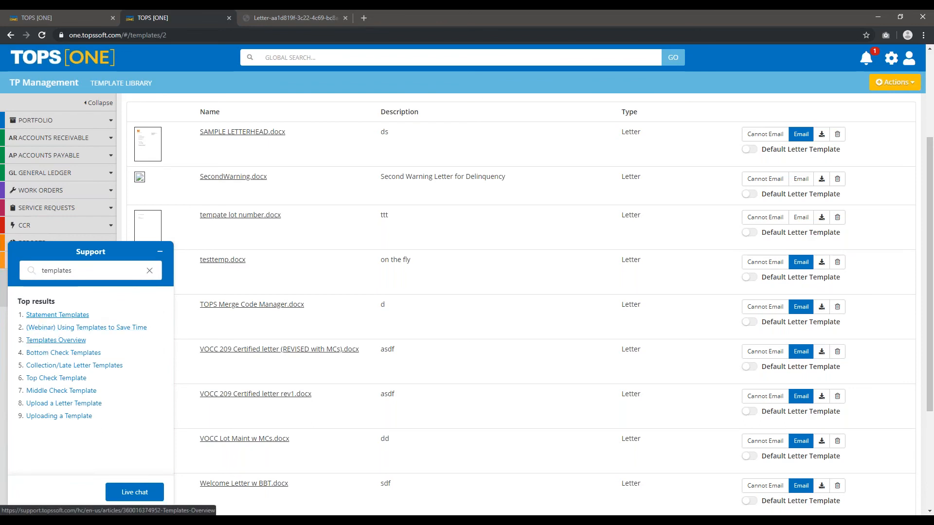
click(39, 340)
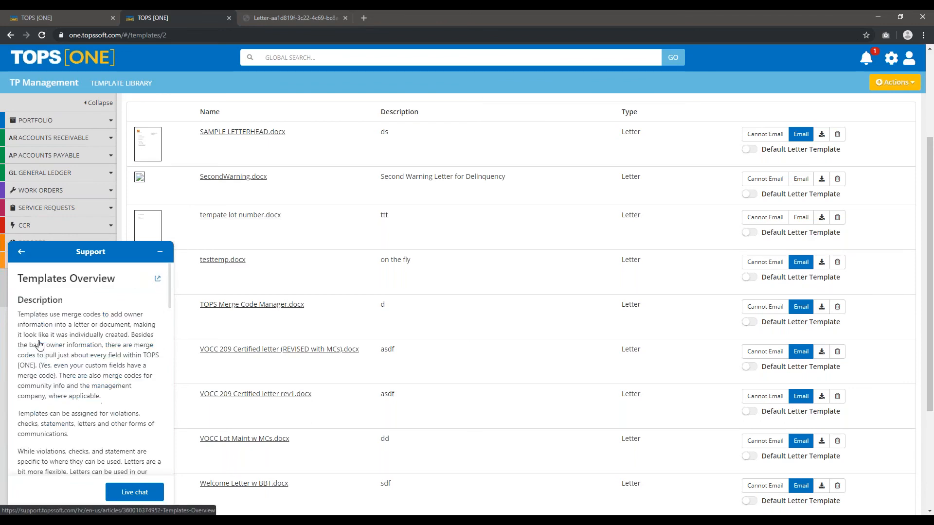
click(158, 281)
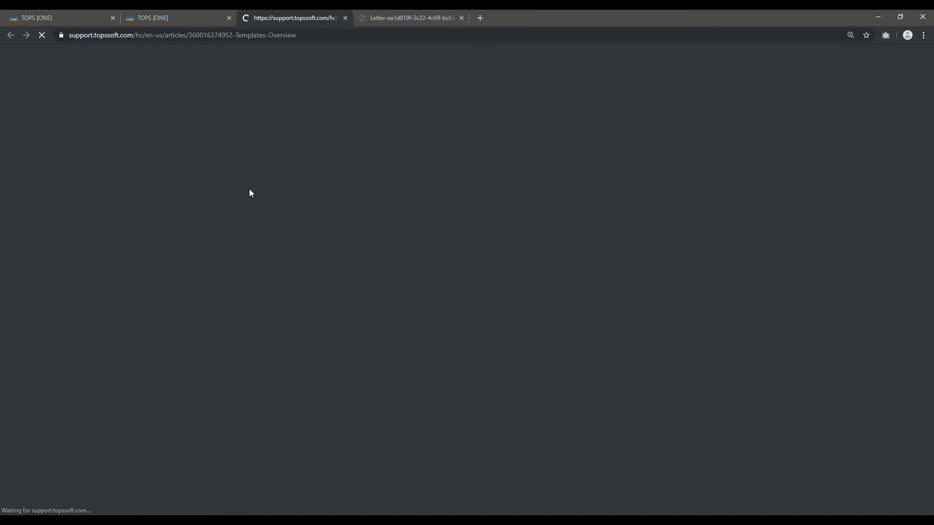
Look through the Templates Overview article and open its link for downloading templates in the marketplace.
scroll(245, 241, down, 13)
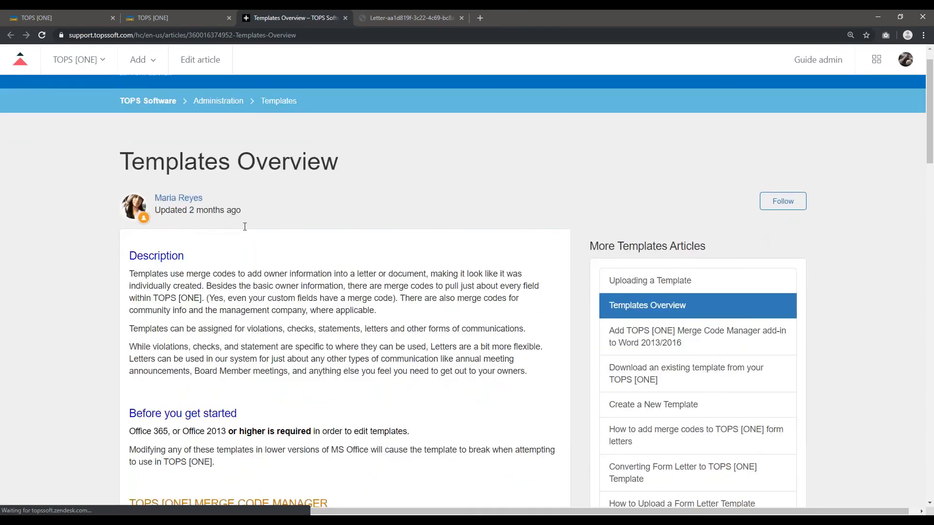
scroll(328, 125, down, 3)
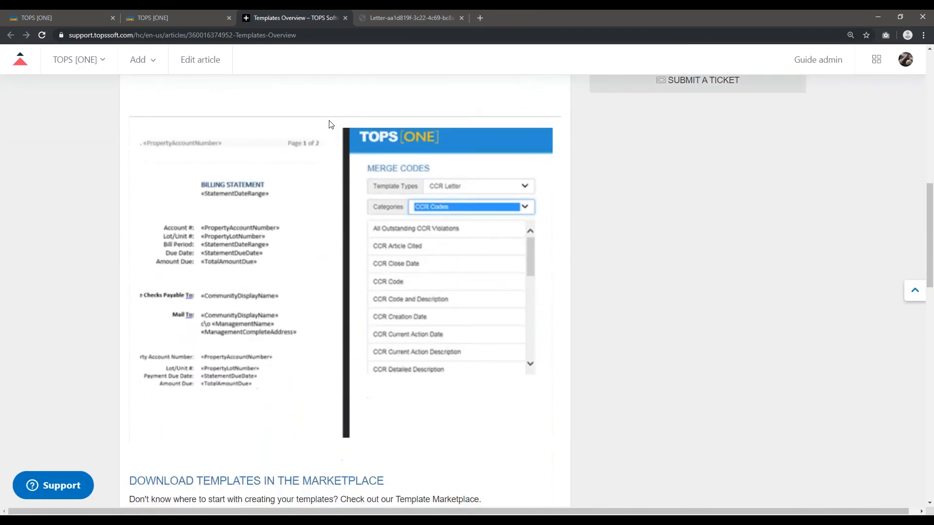
scroll(321, 141, up, 11)
scroll(319, 148, up, 2)
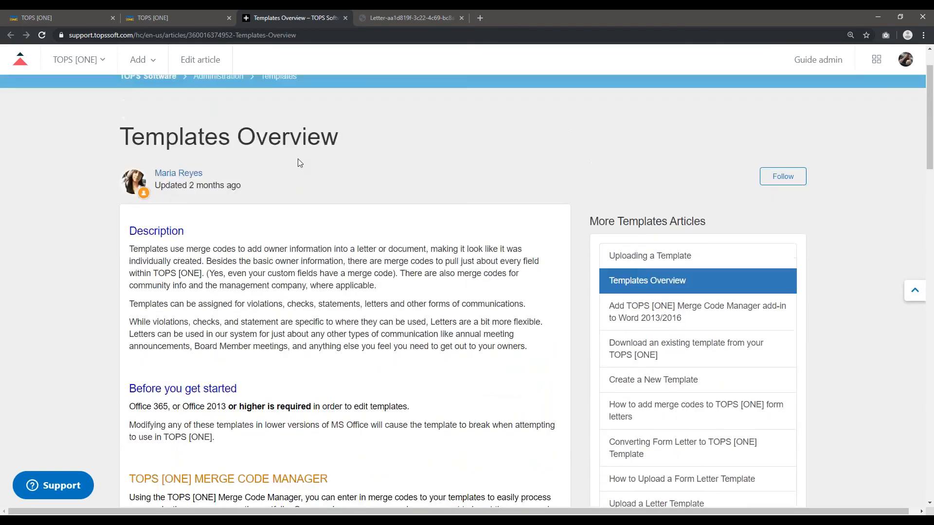
scroll(297, 160, down, 13)
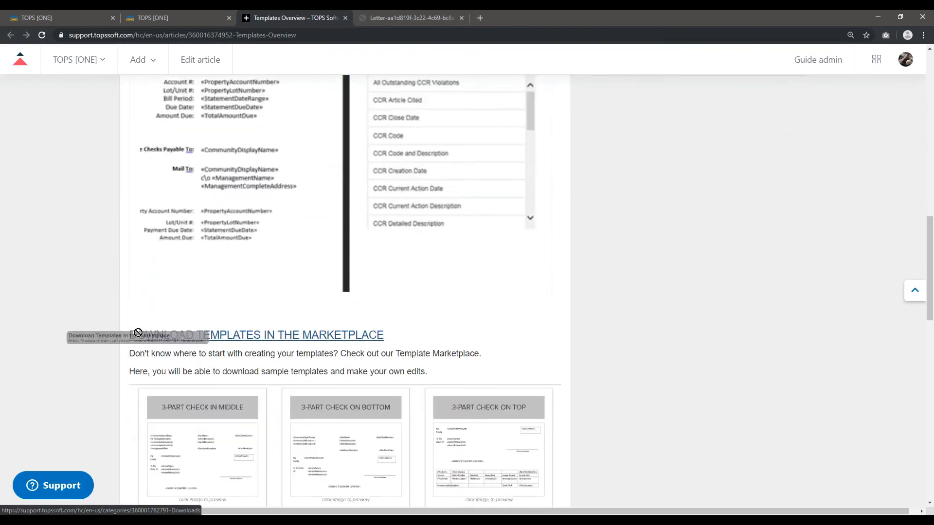
click(221, 338)
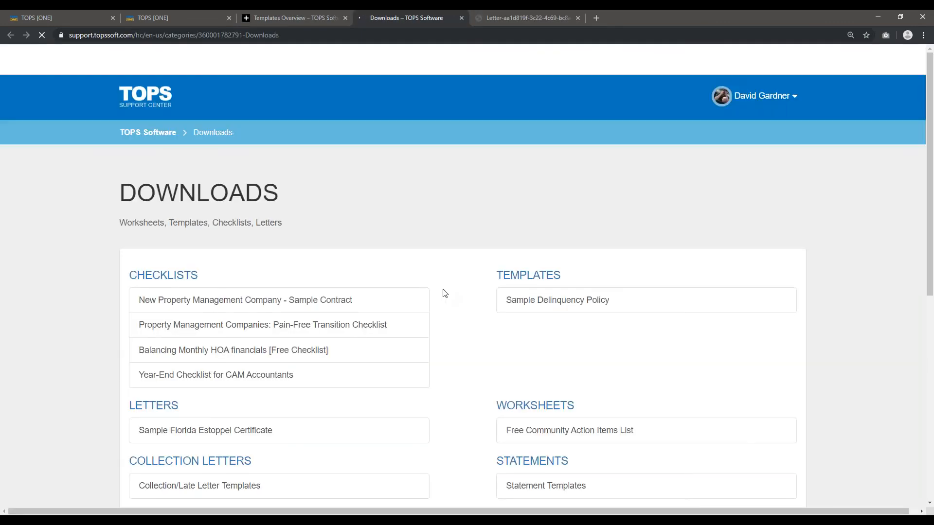
Open the Collection/Late Letter Templates article from the support center's Downloads page.
scroll(334, 189, down, 4)
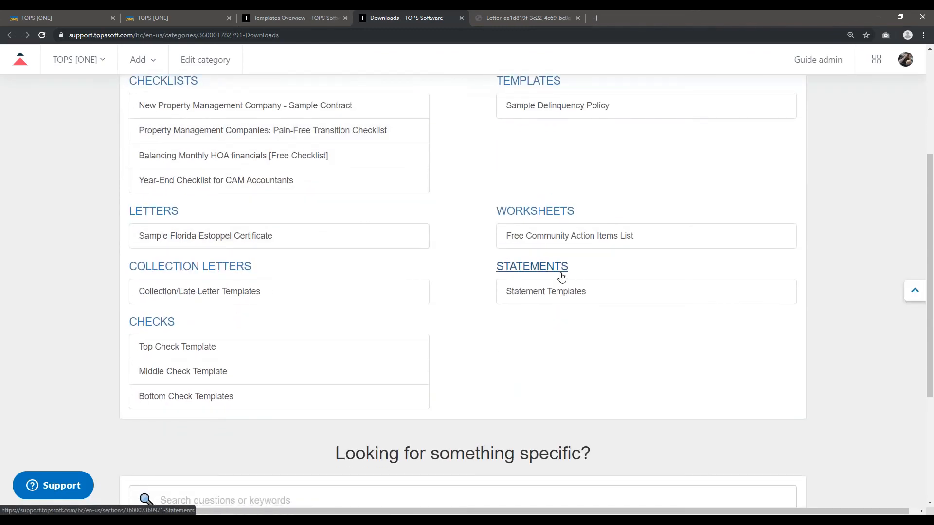
scroll(545, 290, up, 1)
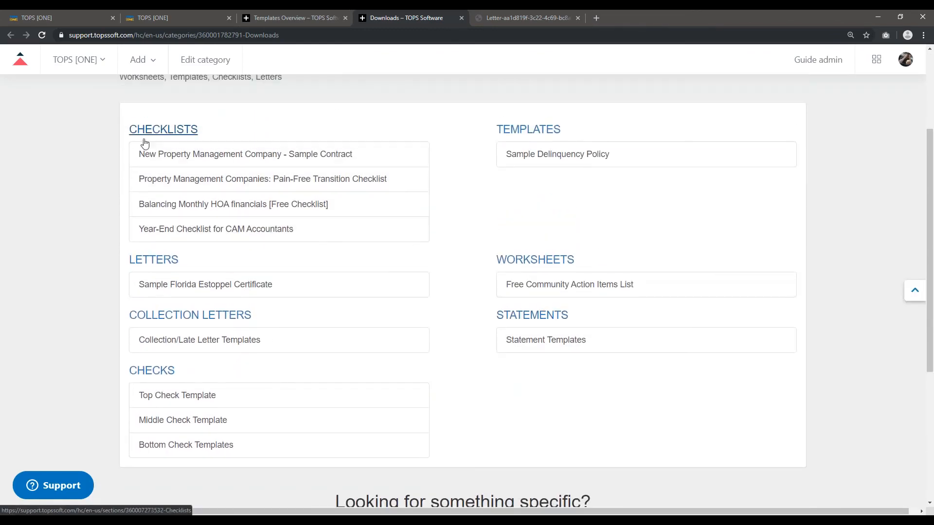
click(185, 341)
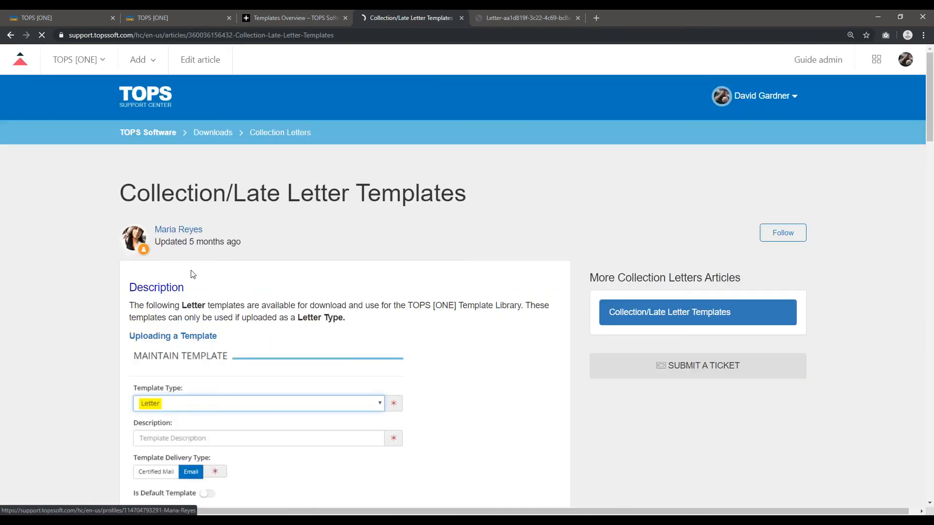
Read through the letter template instructions and download and open COL - Reminder Notice.docx under the 1st Notice heading.
scroll(190, 263, down, 2)
drag(227, 97, 365, 103)
click(366, 104)
scroll(236, 160, down, 3)
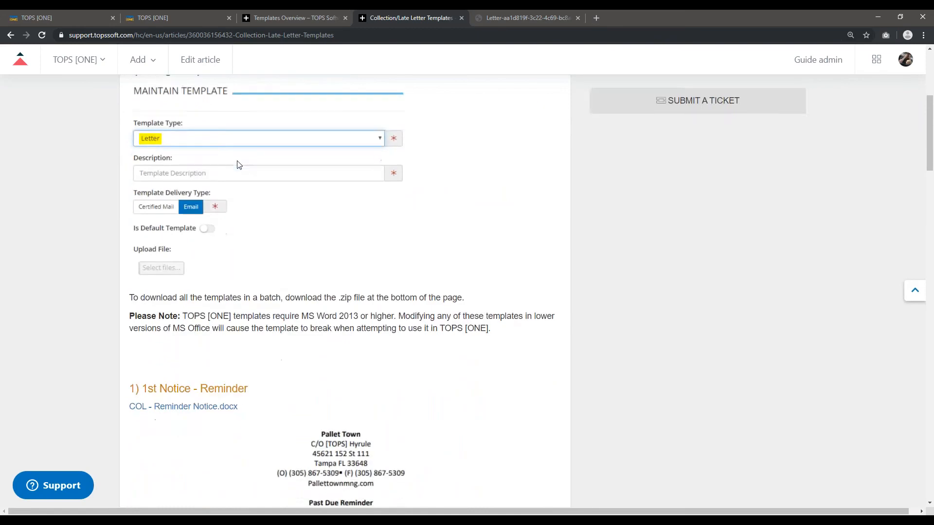
scroll(239, 164, down, 2)
drag(136, 313, 246, 314)
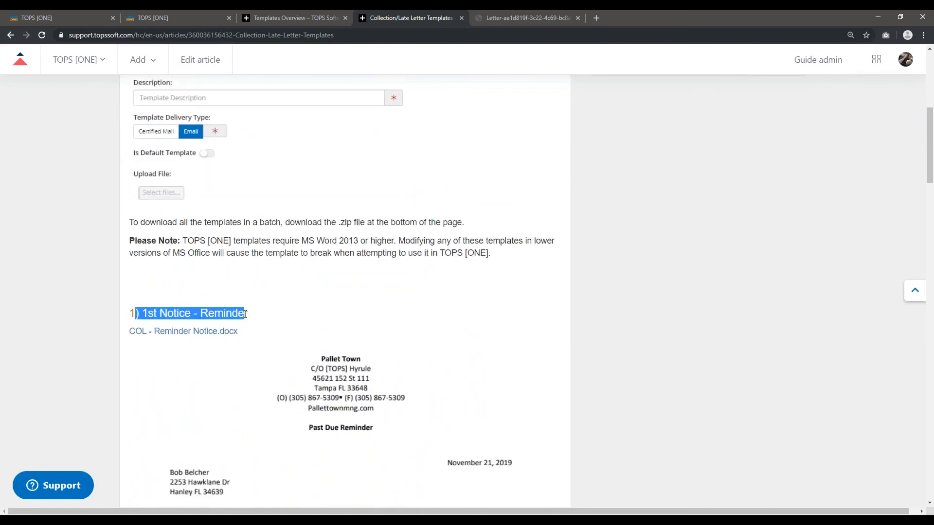
click(172, 335)
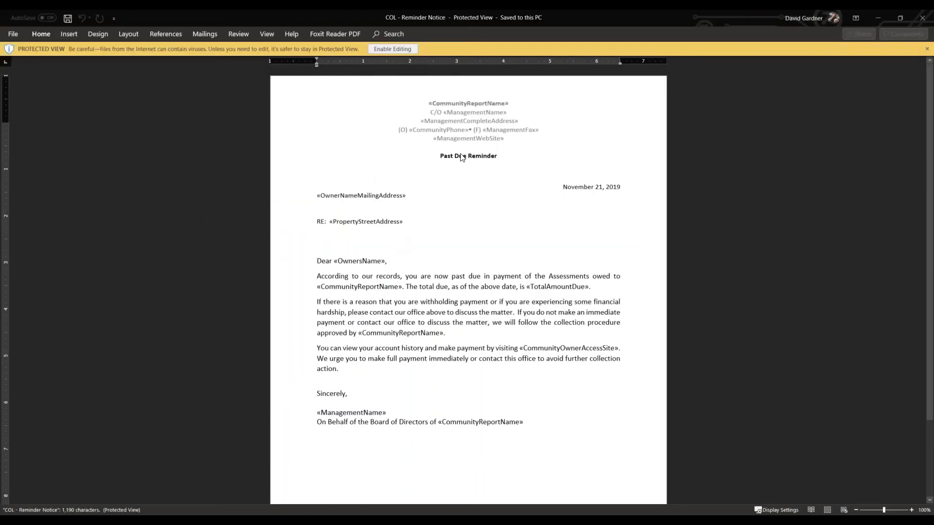
Enable editing of the COL - Reminder Notice letter in Word, review its merge codes, close it and return to the browser.
click(383, 52)
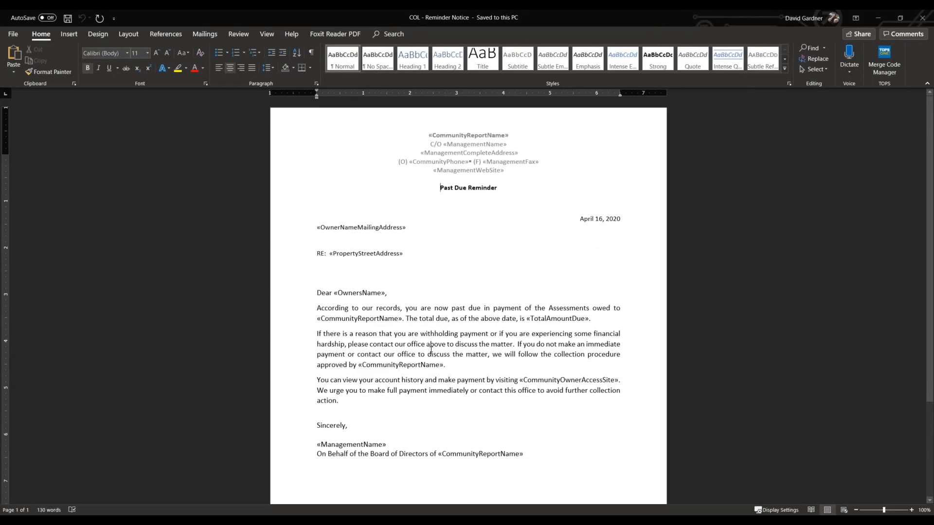
scroll(389, 316, down, 3)
scroll(459, 267, up, 2)
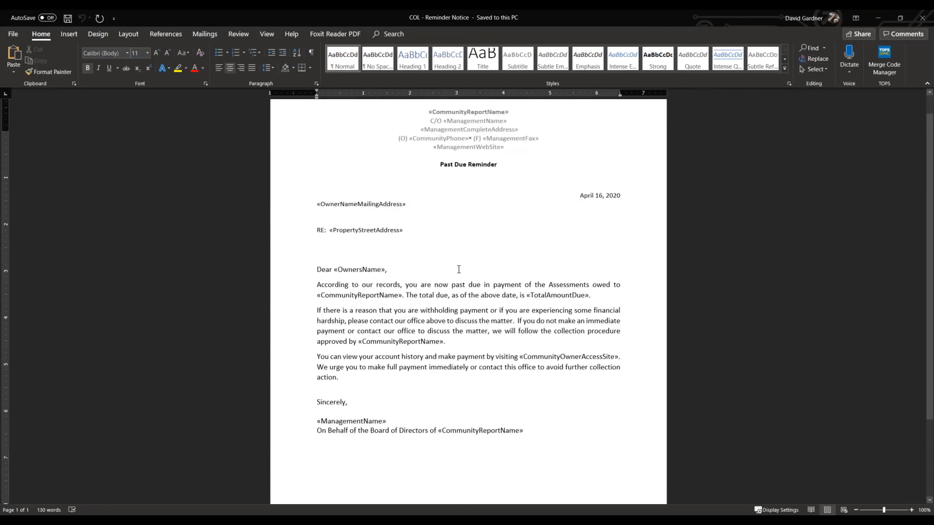
click(918, 22)
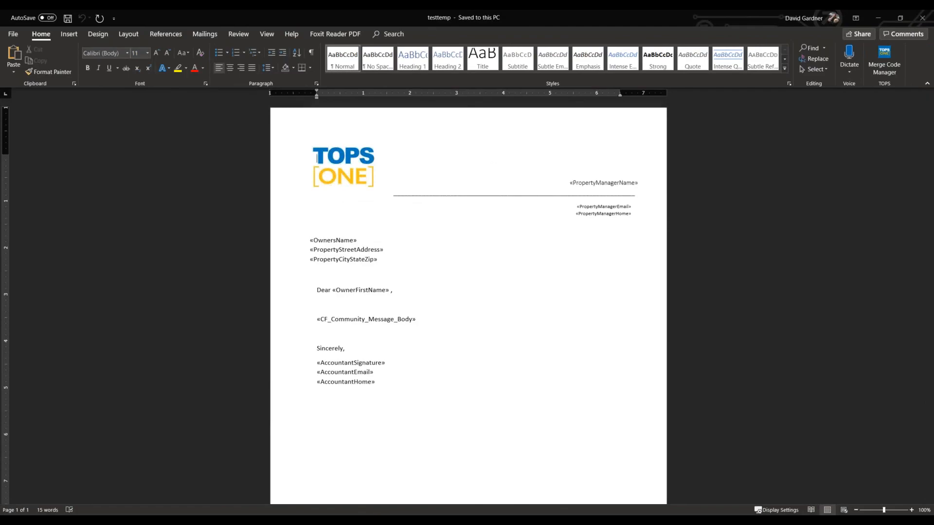
click(883, 19)
Download the COL - 2nd Notice template from the article, open it in Word and enable editing.
scroll(242, 282, down, 5)
scroll(341, 292, down, 7)
drag(148, 267, 194, 267)
click(209, 291)
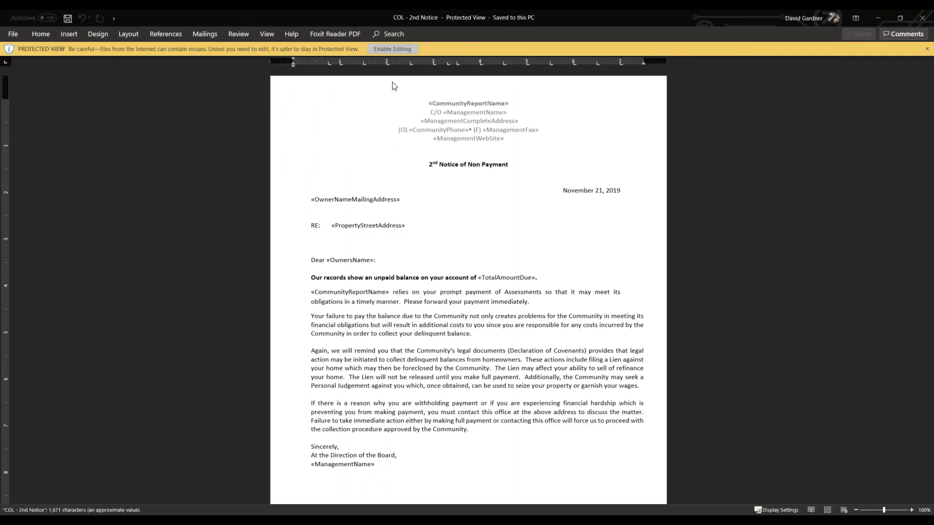
click(398, 50)
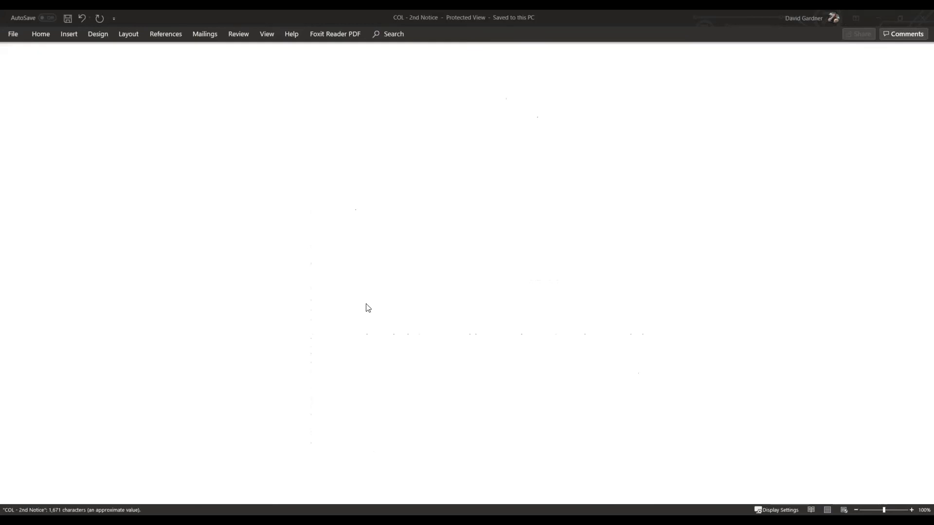
Return to the Downloads page in the browser and look over the available template categories.
scroll(316, 235, up, 20)
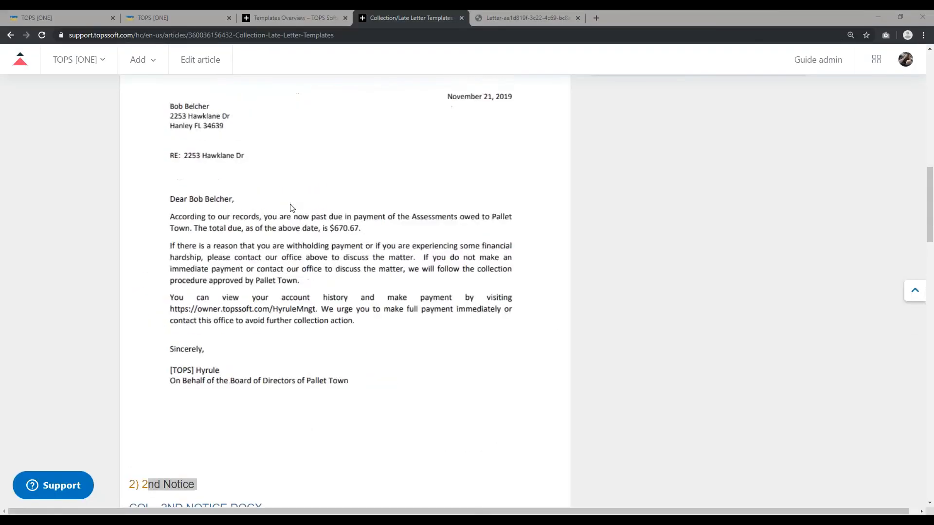
click(11, 35)
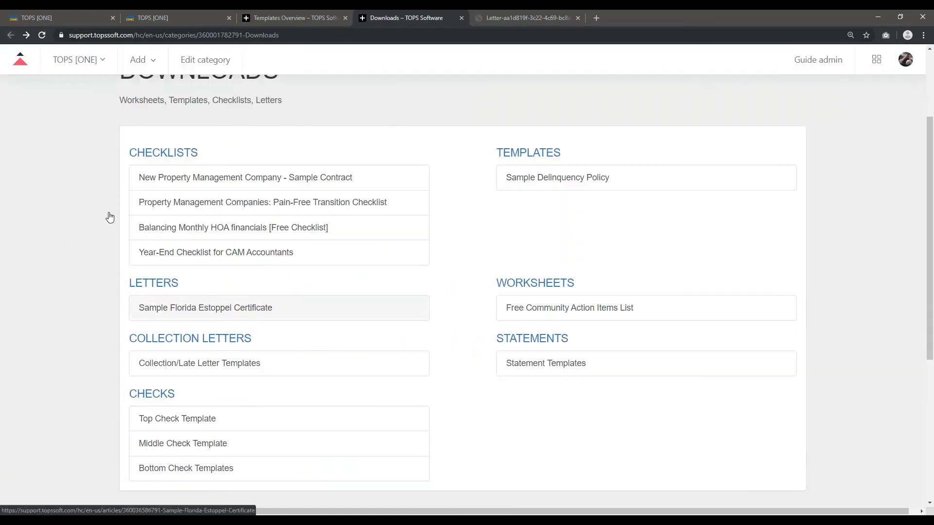
scroll(156, 209, down, 2)
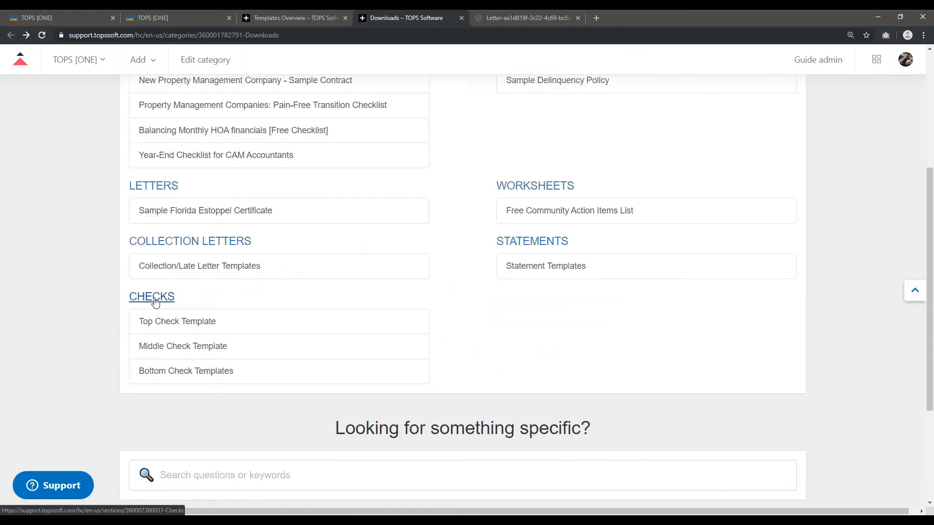
scroll(494, 265, up, 2)
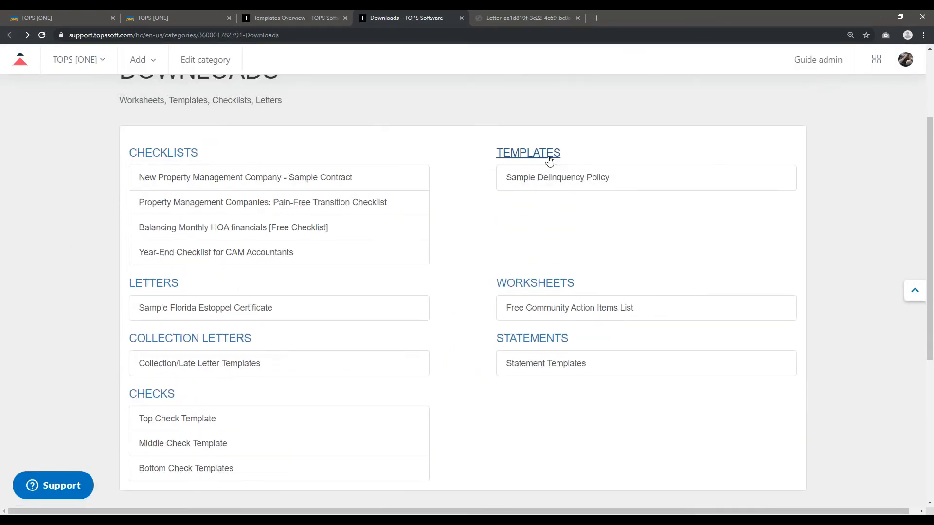